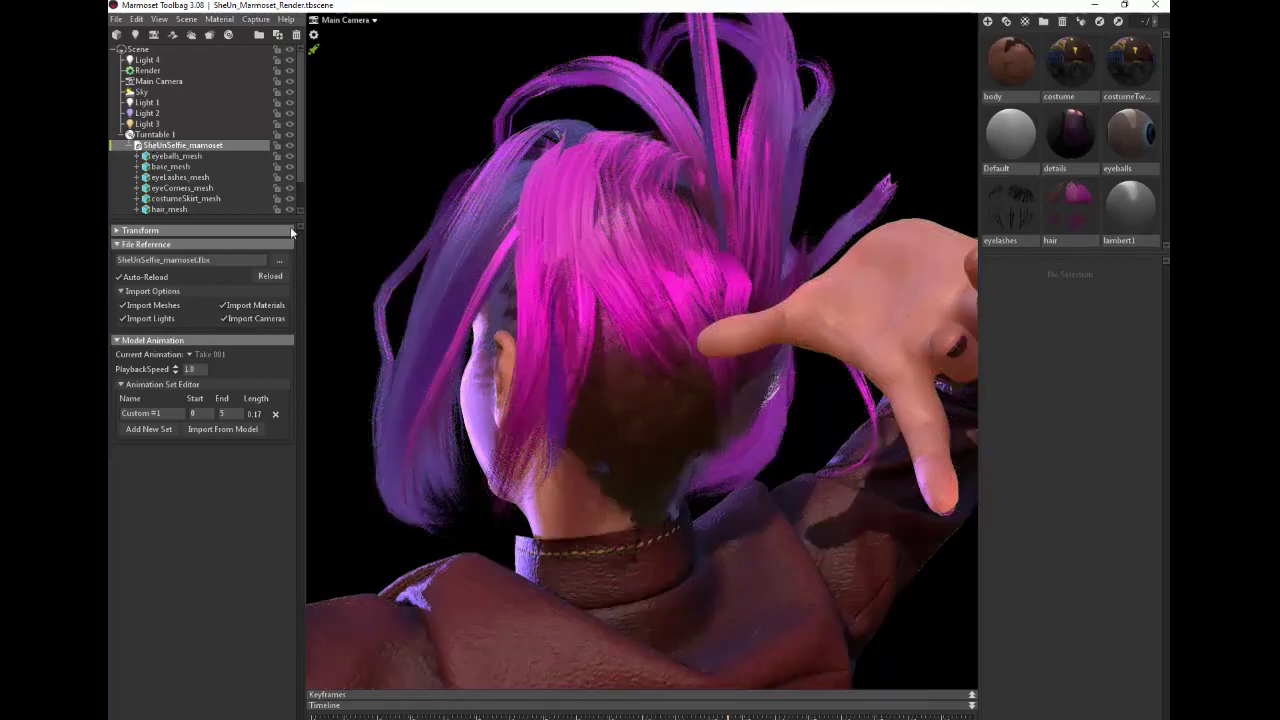
- Inspect the finished character's hair from several angles in the Marmoset render
{"action": "left_click_drag", "start_coordinate": [654, 340], "coordinate": [655, 336]}
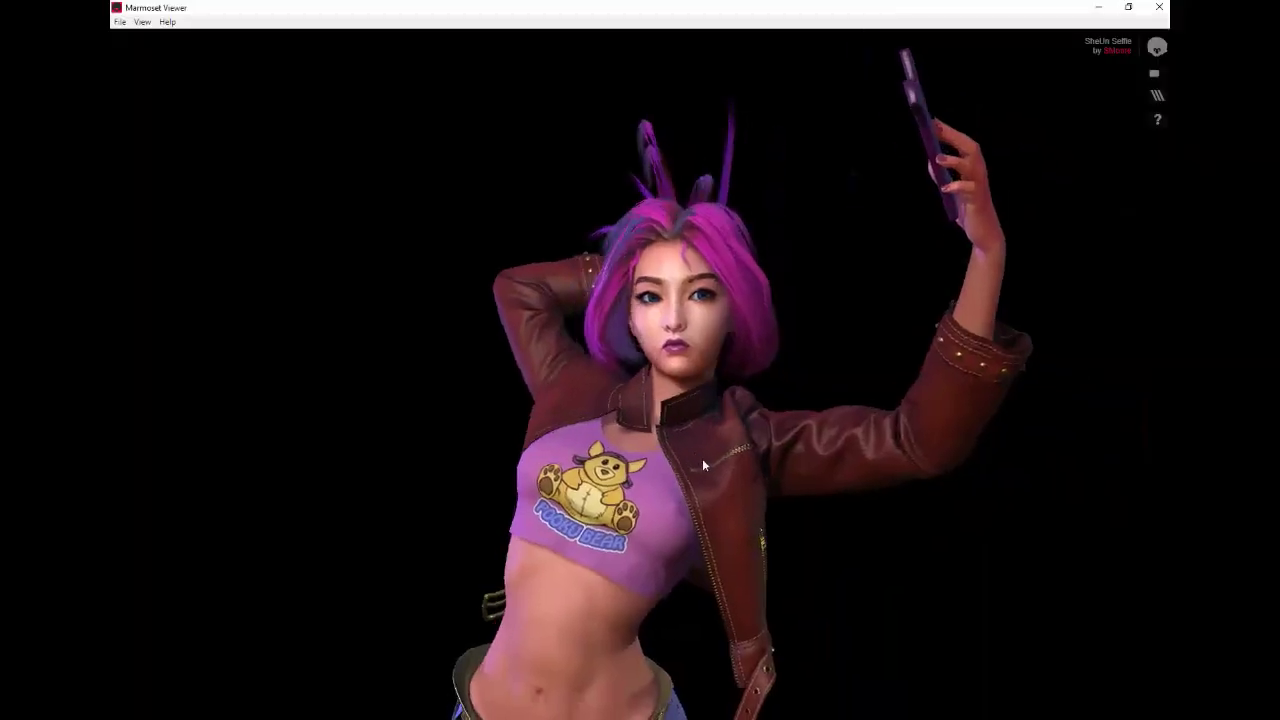
{"action": "left_click_drag", "start_coordinate": [702, 459], "coordinate": [725, 465]}
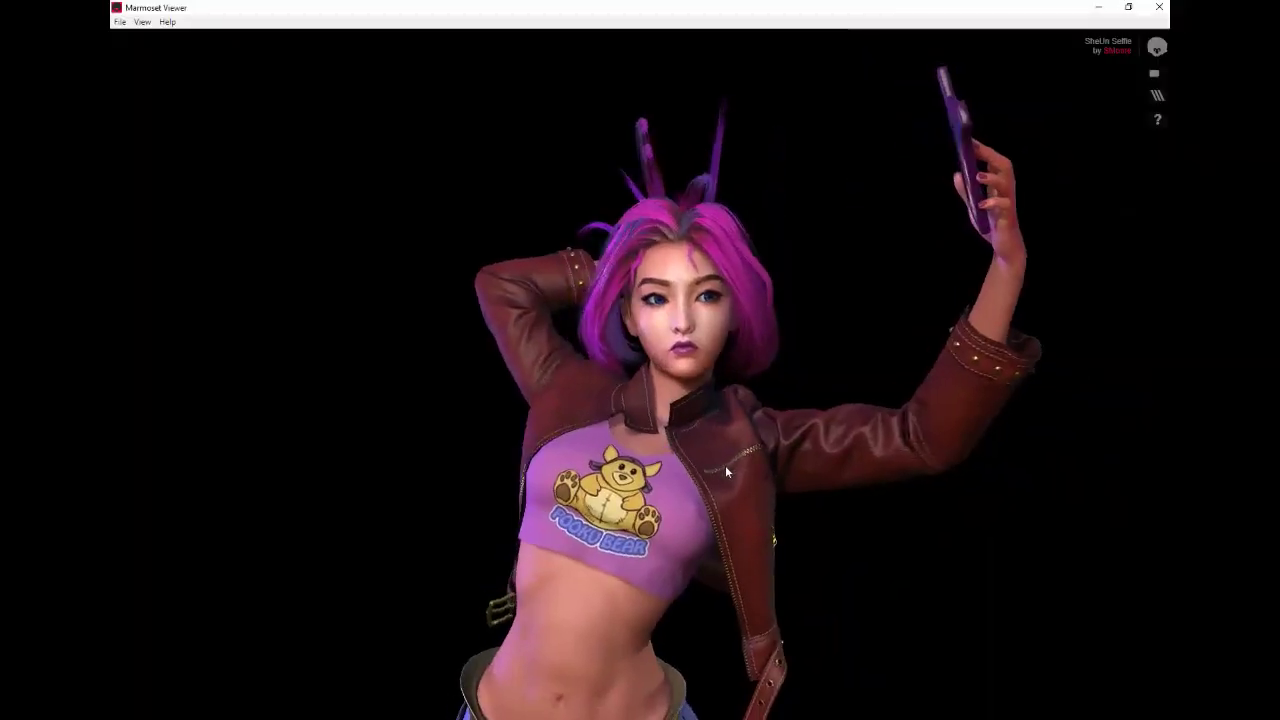
{"action": "middle_click_drag", "start_coordinate": [715, 471], "coordinate": [667, 492]}
{"action": "scroll", "coordinate": [668, 493], "scroll_direction": "up", "scroll_amount": 2}
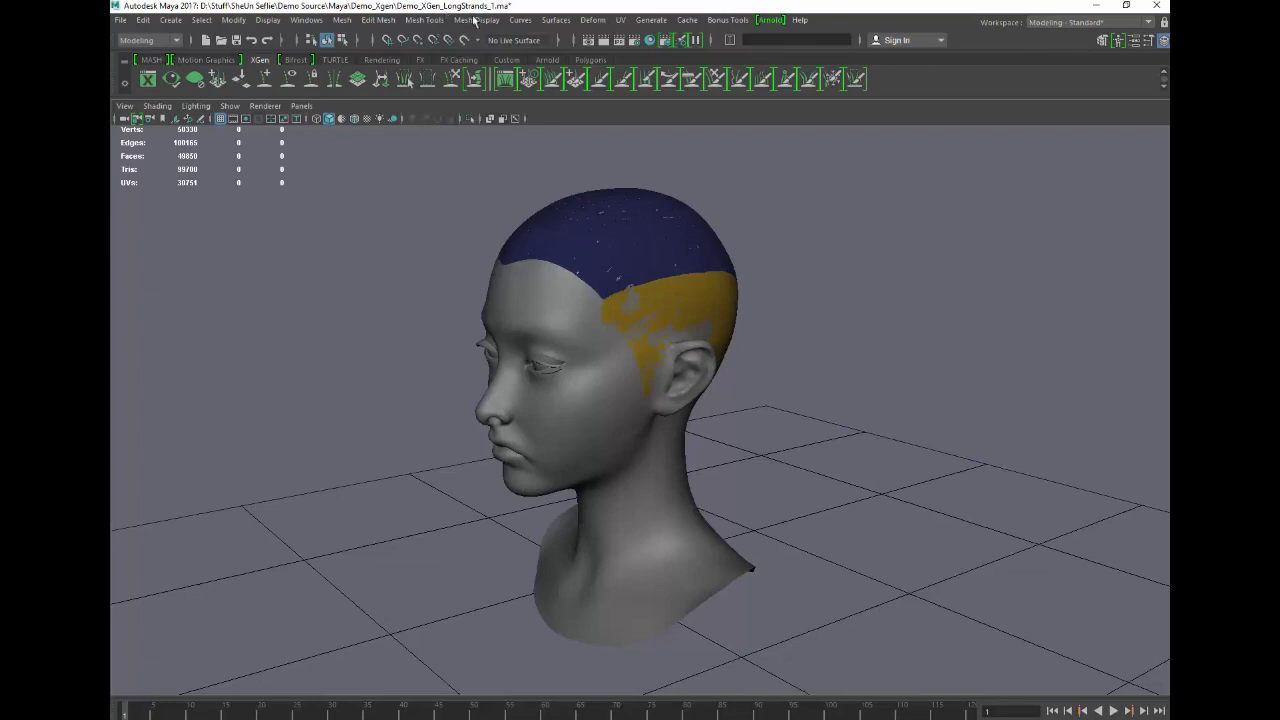
- Examine the long and short hair shells on the head and on their own in Maya, selecting the upper long hair shell
{"action": "left_click_drag", "start_coordinate": [595, 184], "coordinate": [512, 178], "text": "alt"}
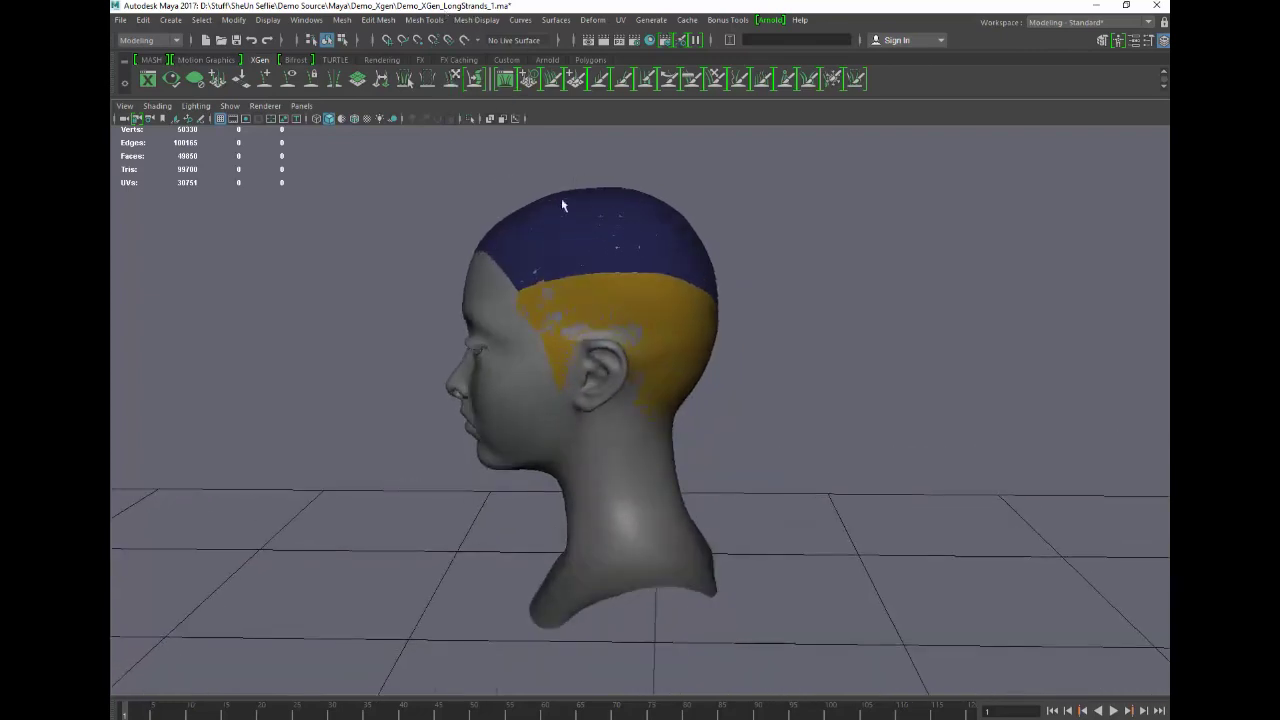
{"action": "left_click_drag", "start_coordinate": [506, 177], "coordinate": [556, 176], "text": "alt"}
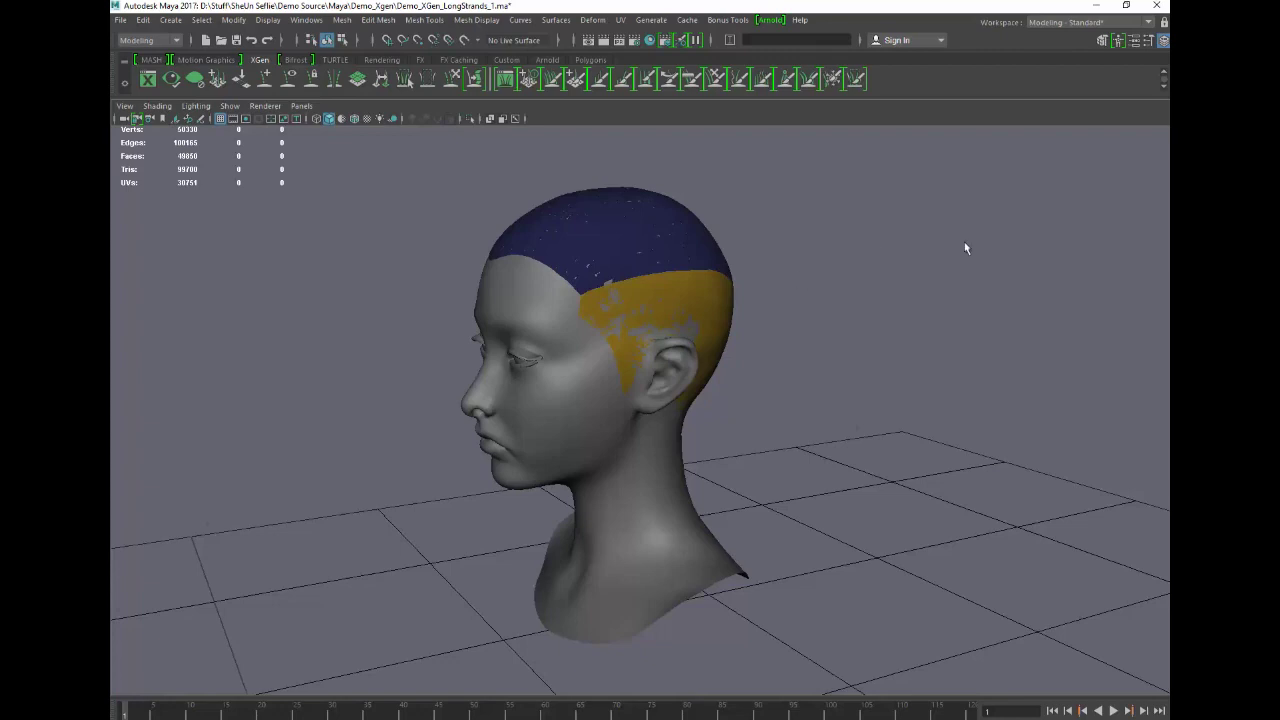
{"action": "left_click_drag", "start_coordinate": [828, 237], "coordinate": [857, 236], "text": "alt"}
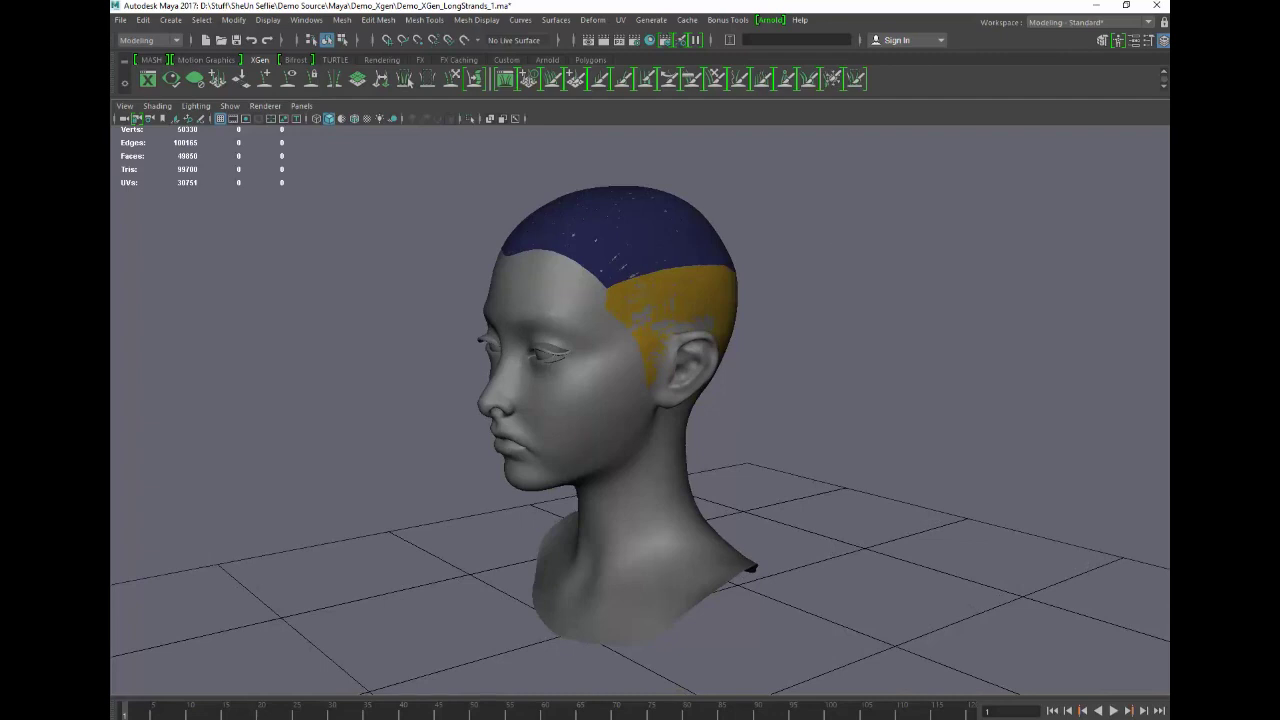
{"action": "left_click_drag", "start_coordinate": [640, 456], "coordinate": [698, 423], "text": "alt"}
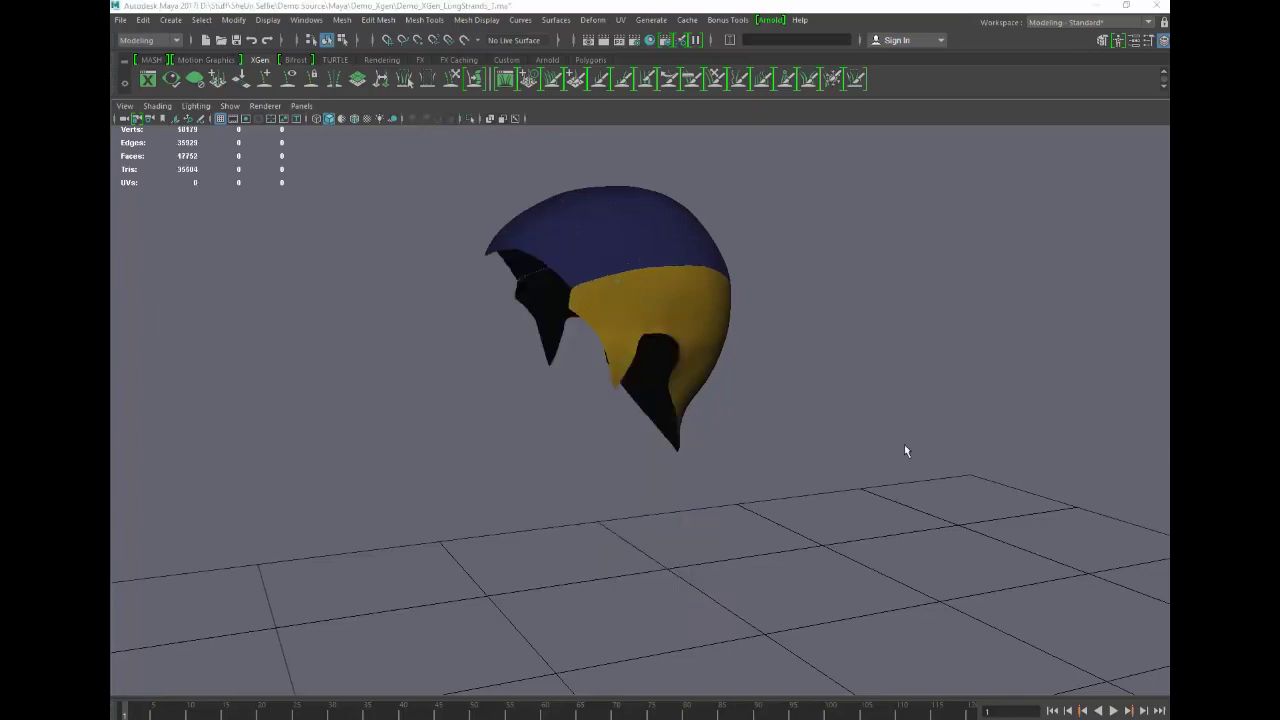
{"action": "left_click_drag", "start_coordinate": [907, 448], "coordinate": [742, 428], "text": "alt"}
{"action": "right_click_drag", "start_coordinate": [742, 428], "coordinate": [772, 381], "text": "alt"}
{"action": "scroll", "coordinate": [773, 387], "scroll_direction": "down", "scroll_amount": 5}
{"action": "left_click", "coordinate": [637, 366]}
{"action": "left_click_drag", "start_coordinate": [637, 366], "coordinate": [656, 356], "text": "alt"}
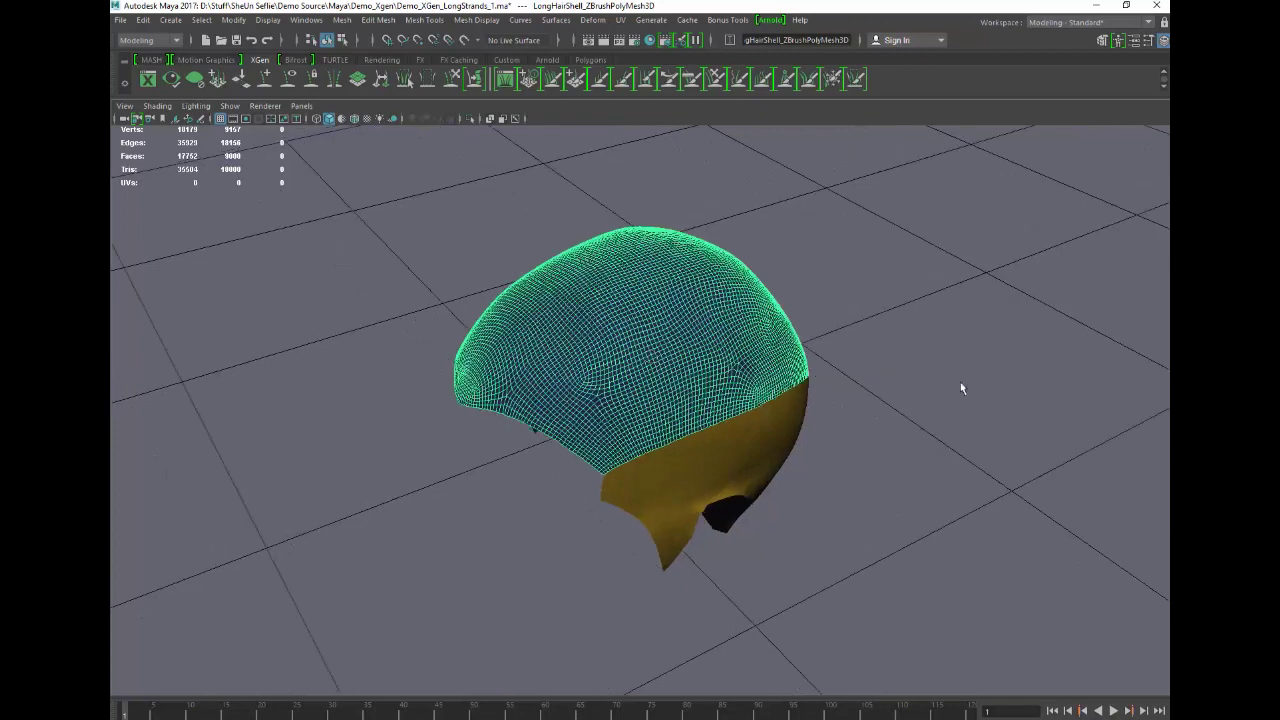
- Hide the undivided LongHairShell mesh that overlaps the sectioned long hair shells
{"action": "key", "text": "ctrl+h"}
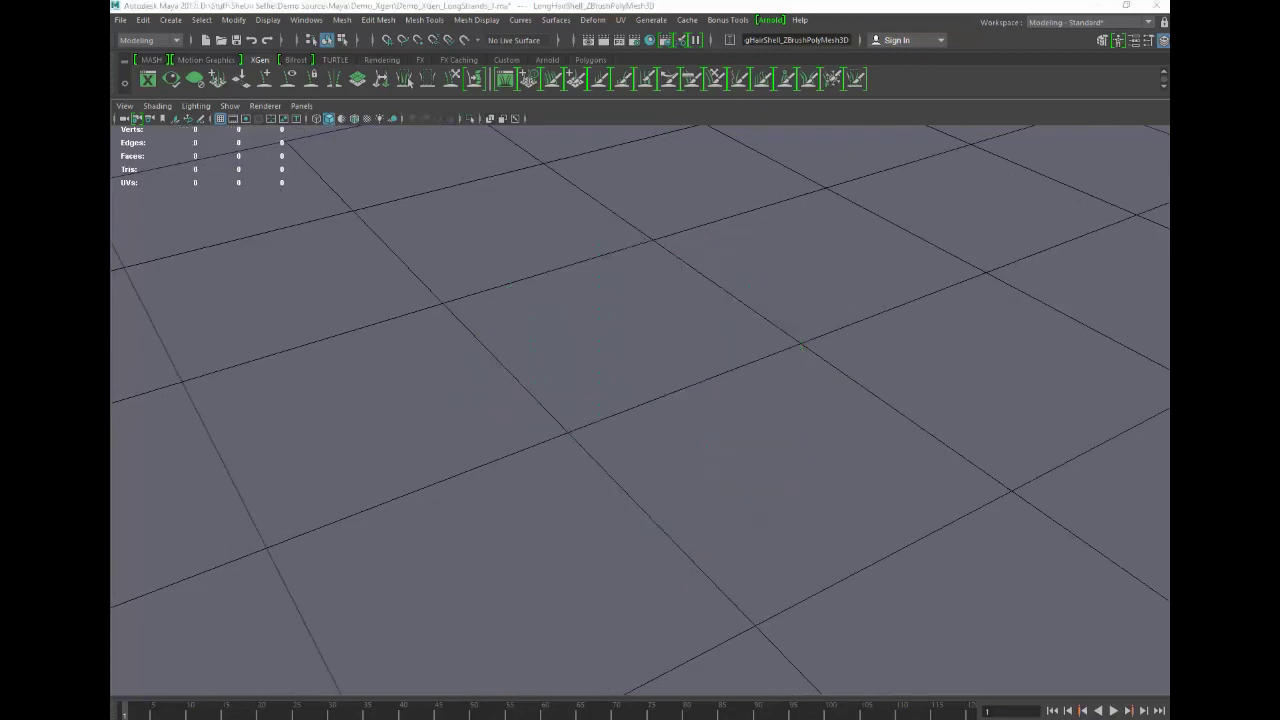
{"action": "left_click_drag", "start_coordinate": [789, 423], "coordinate": [690, 337], "text": "alt"}
{"action": "left_click", "coordinate": [671, 357]}
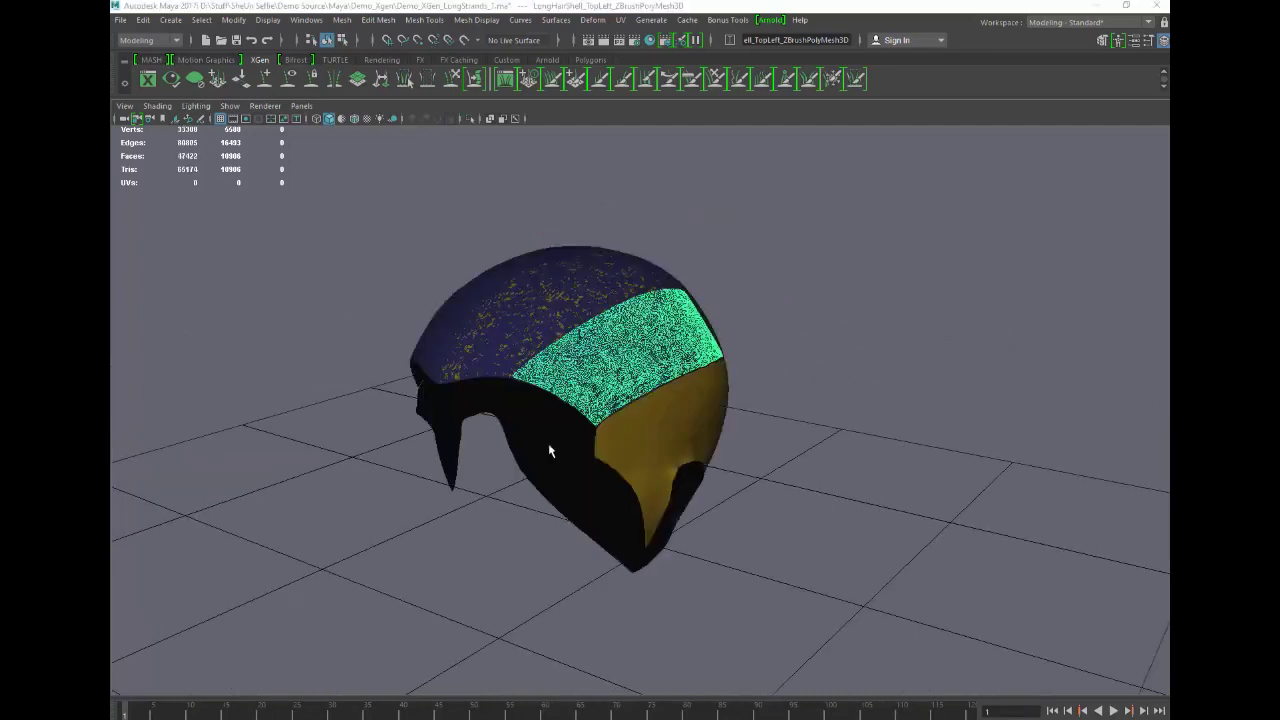
{"action": "left_click", "coordinate": [455, 345]}
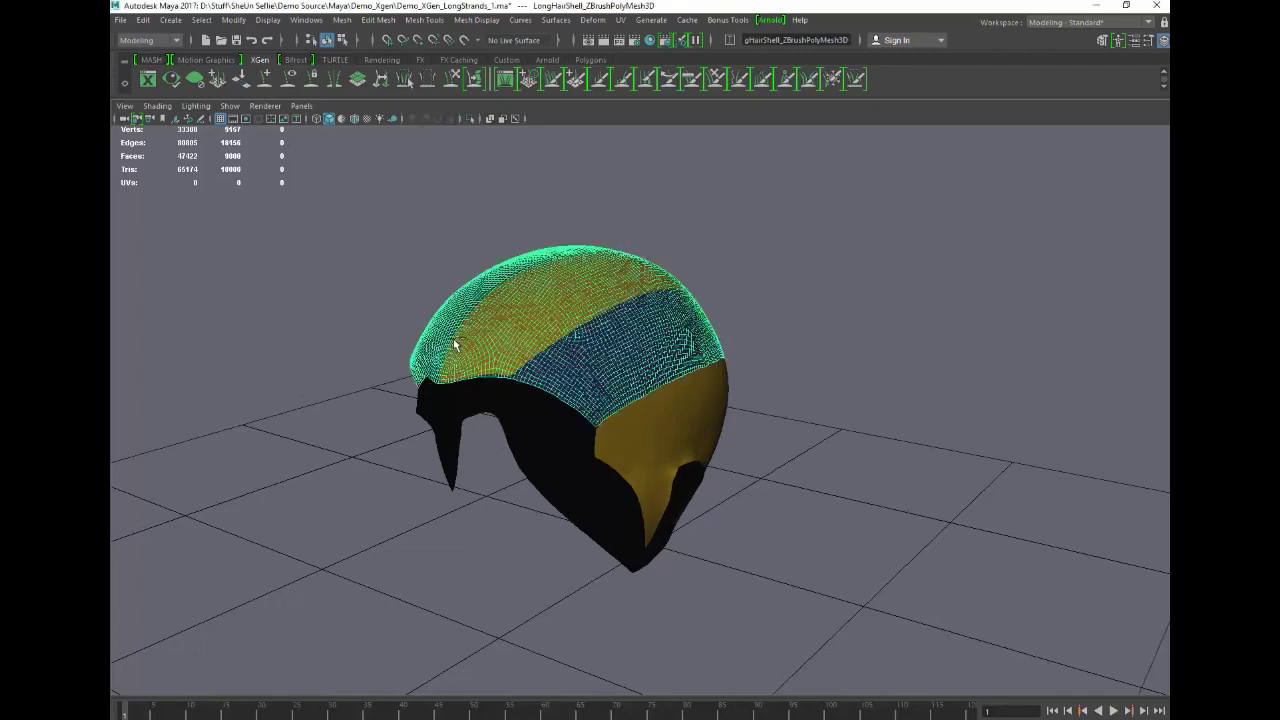
{"action": "key", "text": "ctrl+h"}
{"action": "left_click_drag", "start_coordinate": [715, 440], "coordinate": [675, 413], "text": "alt"}
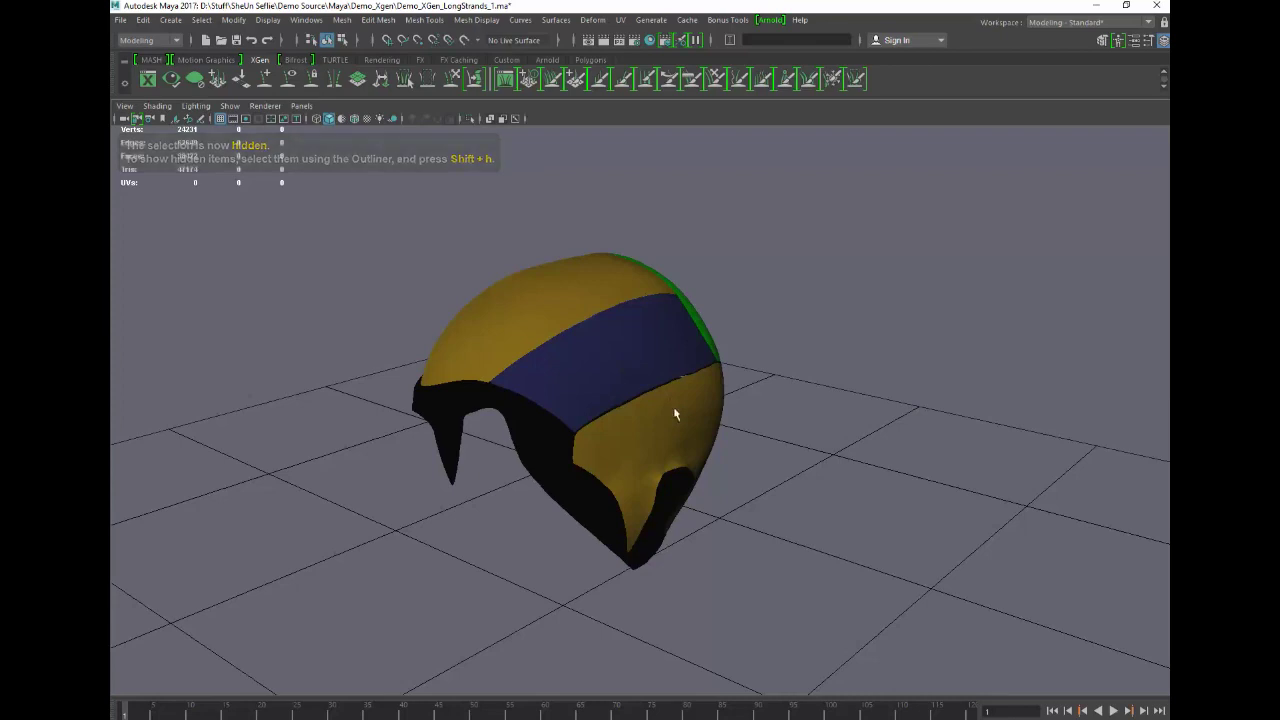
- Inspect the top center-left and top-left long hair shell sections, selecting each one in turn
{"action": "left_click_drag", "start_coordinate": [540, 294], "coordinate": [638, 313], "text": "alt"}
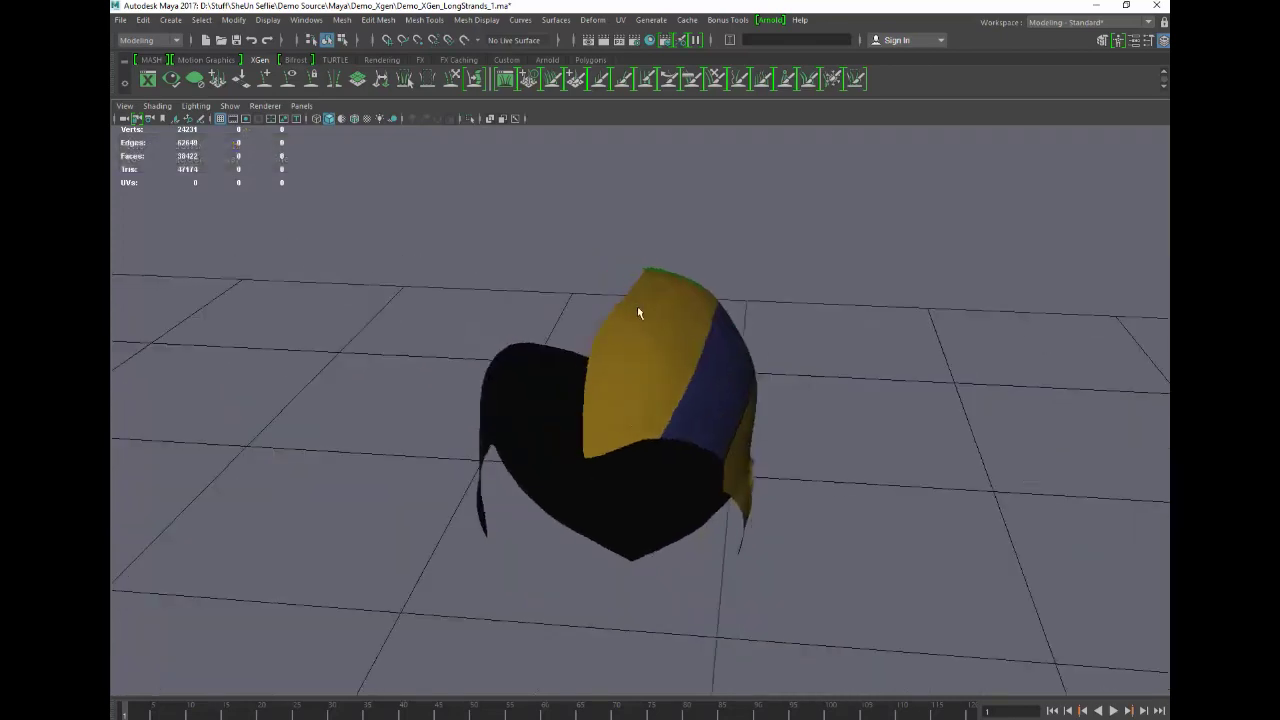
{"action": "left_click_drag", "start_coordinate": [613, 405], "coordinate": [543, 329], "text": "alt"}
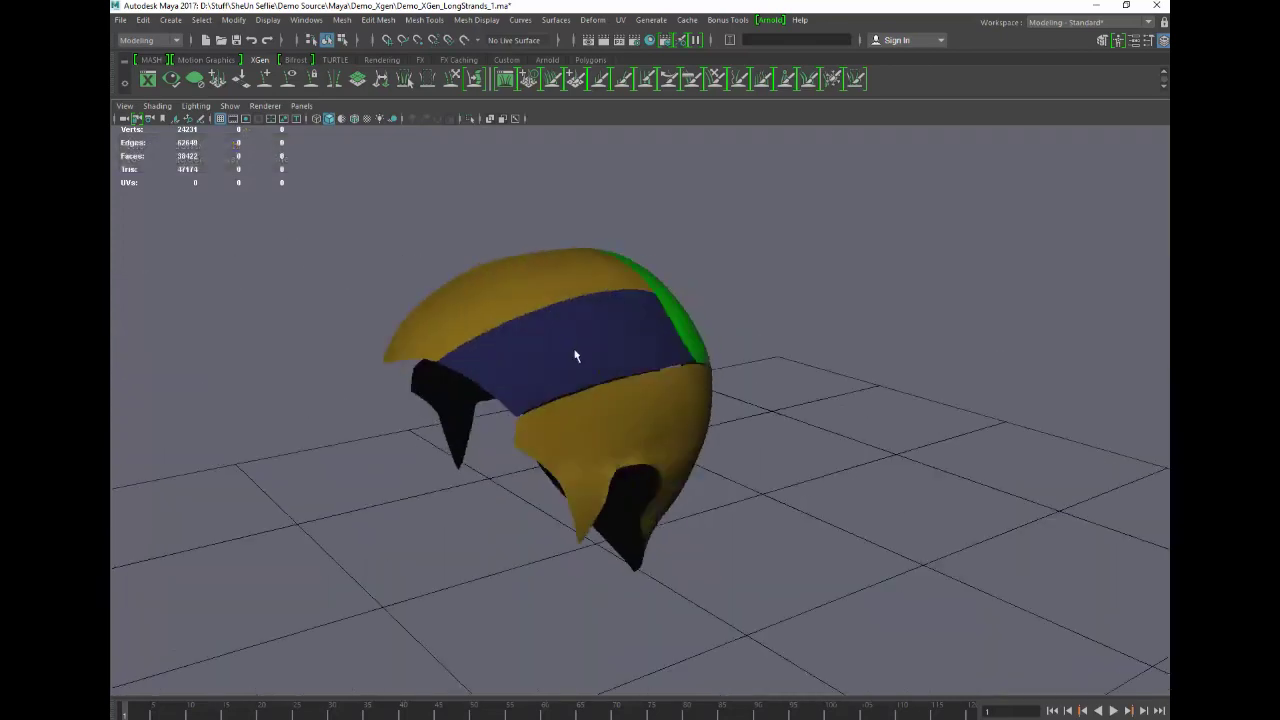
{"action": "left_click", "coordinate": [575, 353]}
{"action": "left_click", "coordinate": [545, 296]}
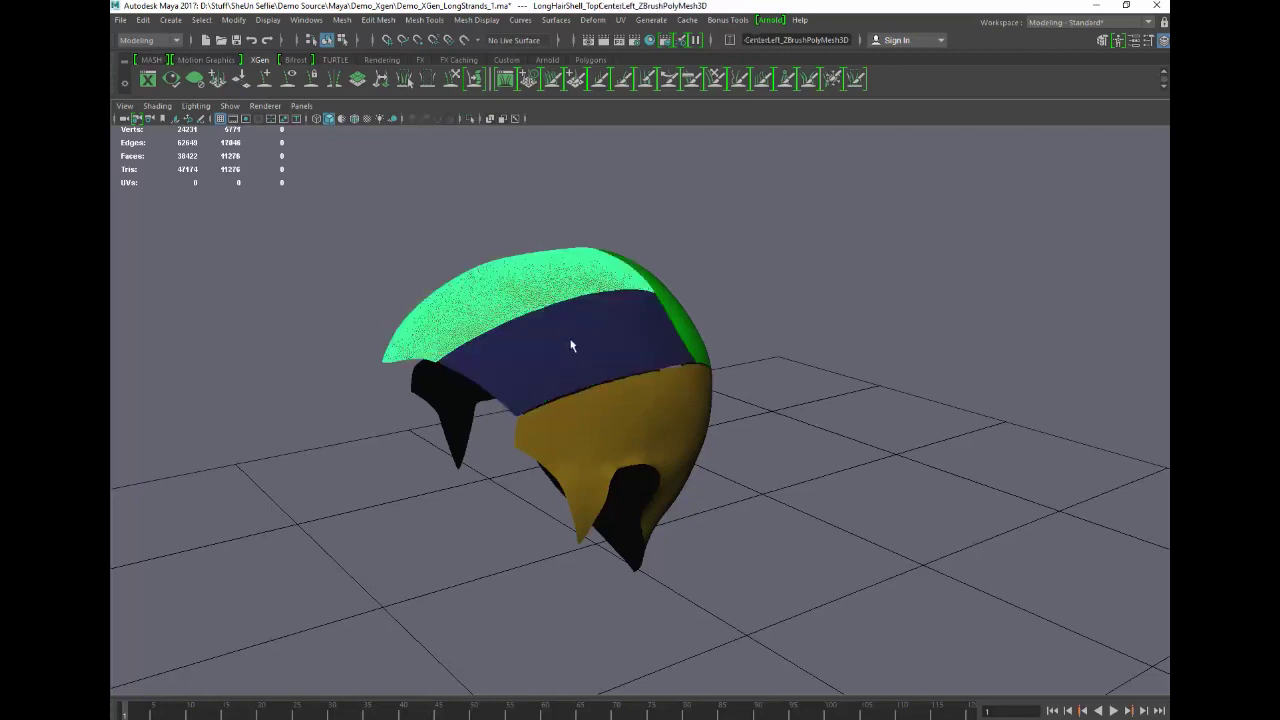
{"action": "left_click", "coordinate": [560, 324]}
{"action": "left_click_drag", "start_coordinate": [471, 226], "coordinate": [642, 352], "text": "alt"}
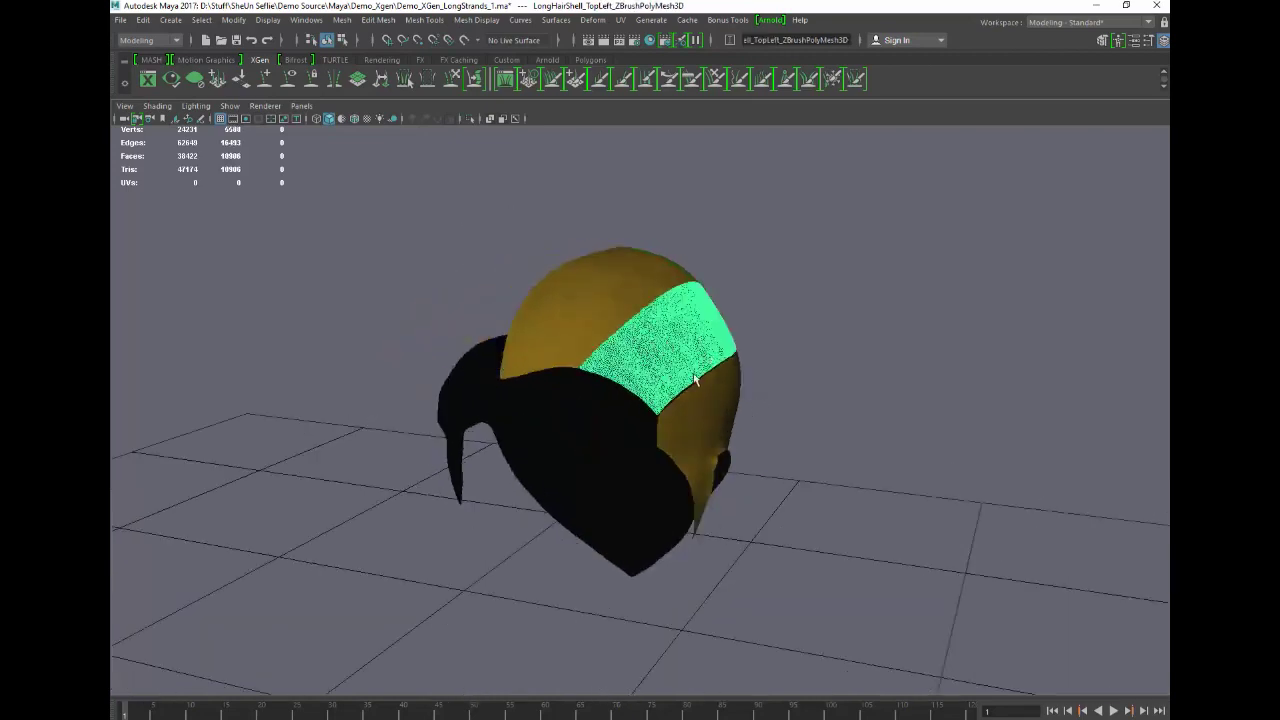
{"action": "left_click_drag", "start_coordinate": [695, 380], "coordinate": [564, 352], "text": "alt"}
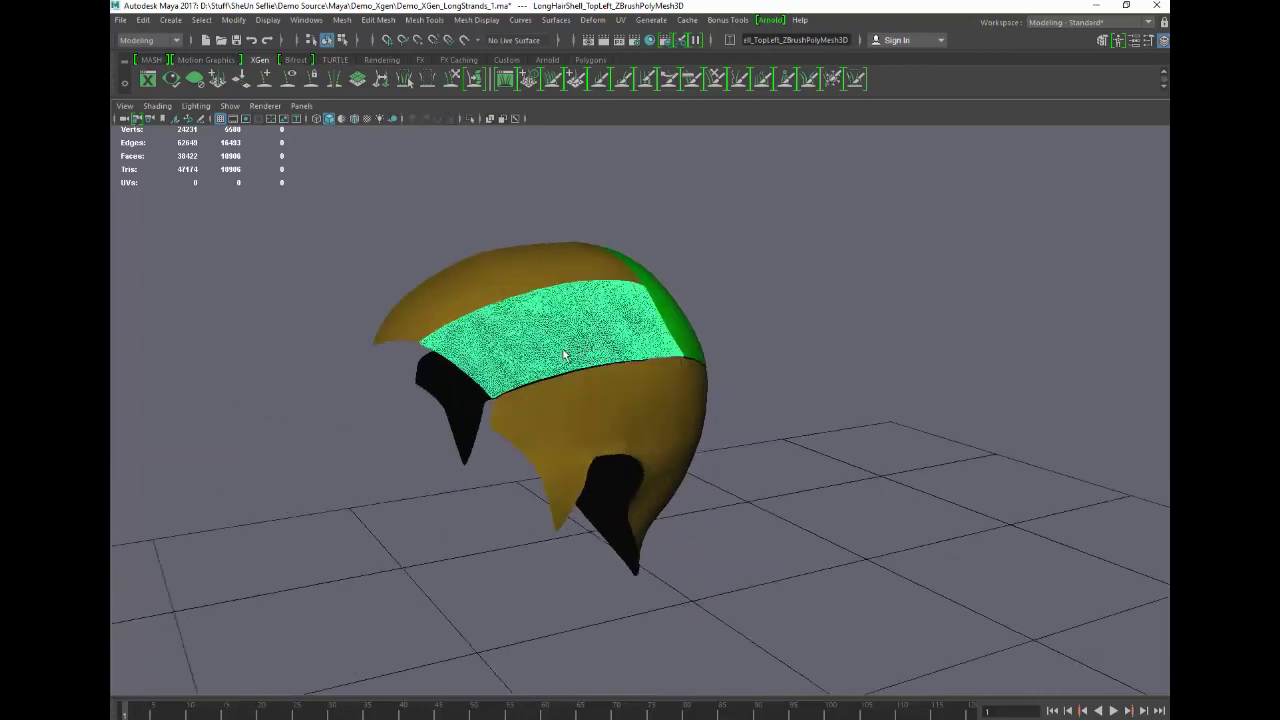
- Select and inspect the short hair shell below the long hair sections, and clear the selection
{"action": "left_click", "coordinate": [630, 410]}
{"action": "left_click_drag", "start_coordinate": [643, 420], "coordinate": [614, 381], "text": "alt"}
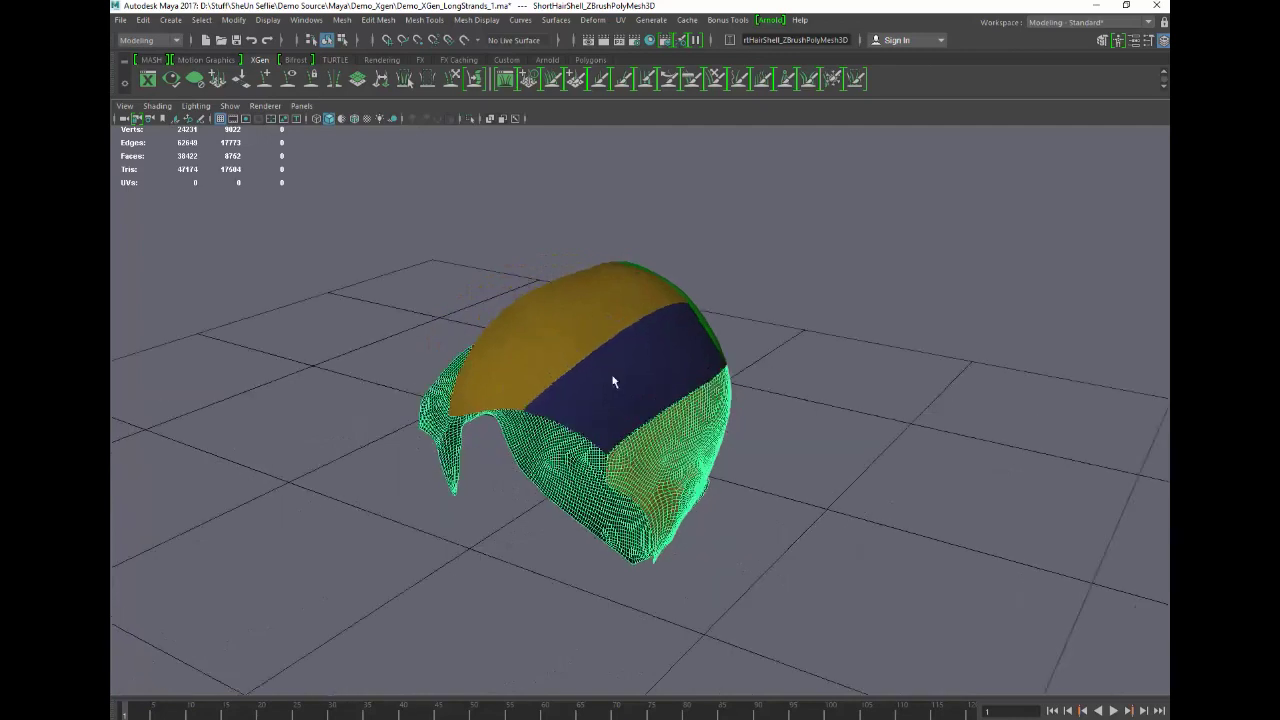
{"action": "left_click", "coordinate": [529, 232]}
{"action": "left_click_drag", "start_coordinate": [593, 318], "coordinate": [572, 321], "text": "alt"}
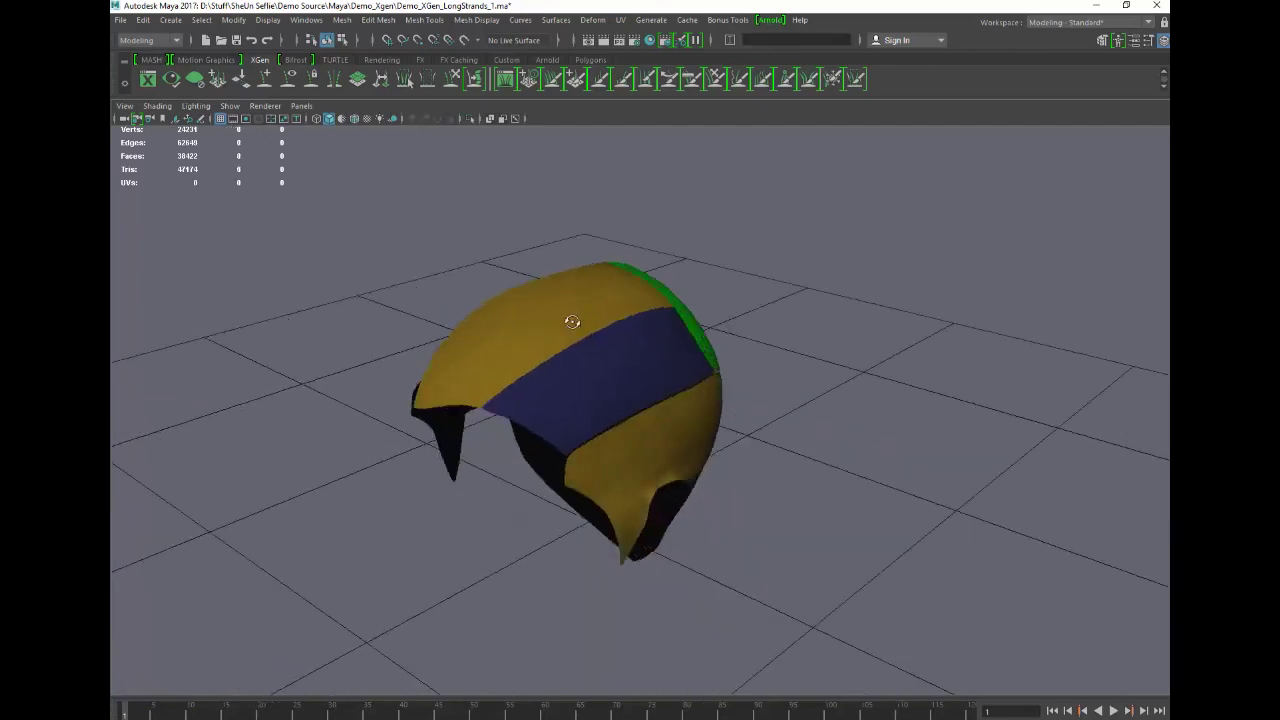
- Examine the top center-left and back-left long hair sections from the front, side and back
{"action": "left_click", "coordinate": [549, 313]}
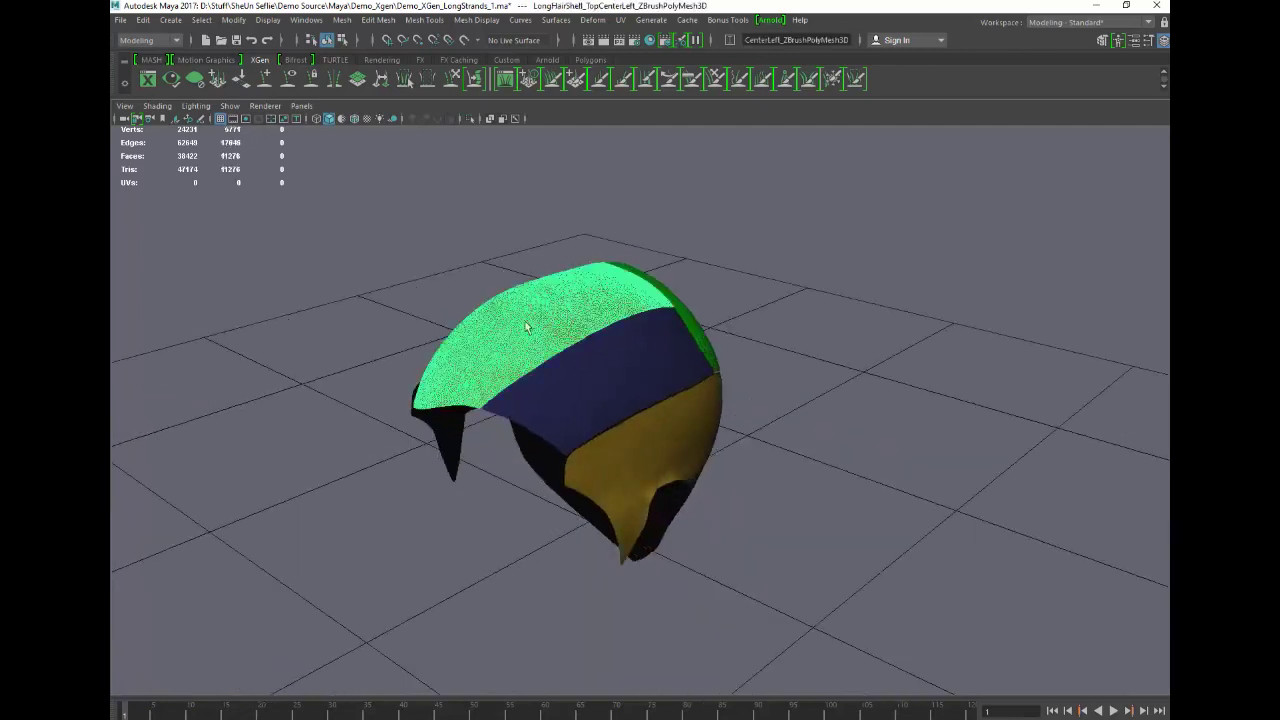
{"action": "left_click_drag", "start_coordinate": [518, 328], "coordinate": [645, 357], "text": "alt"}
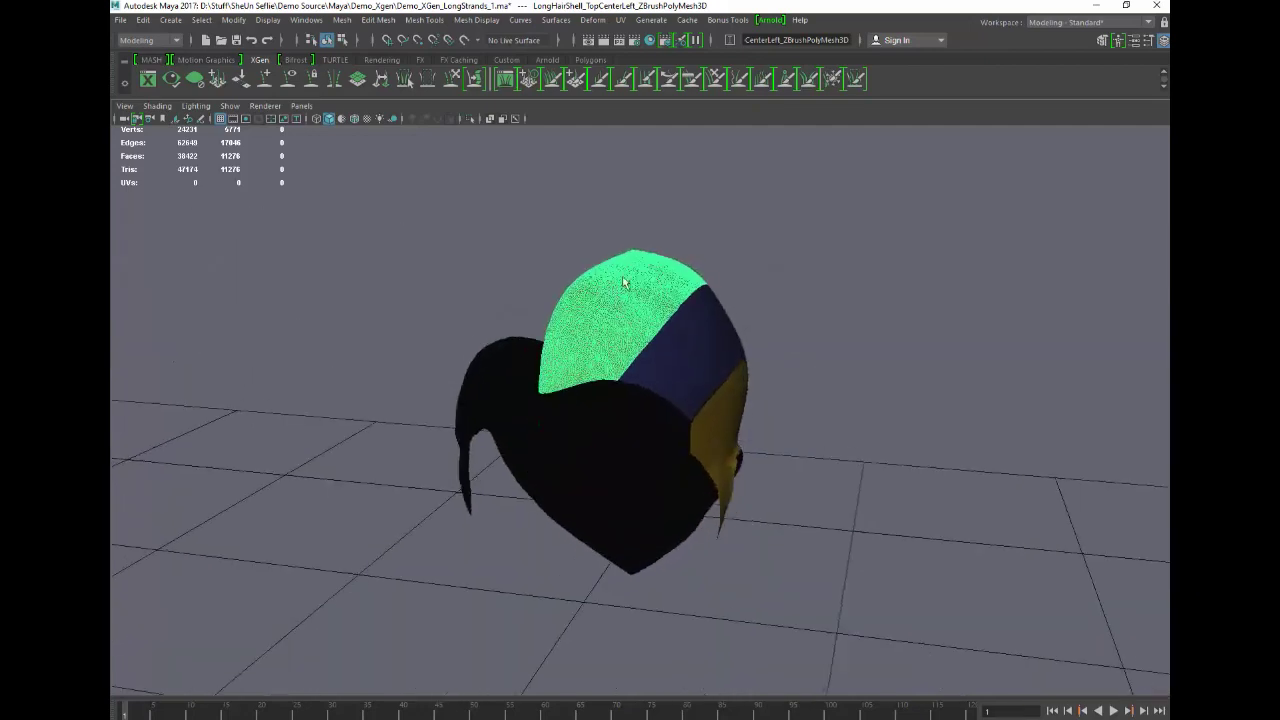
{"action": "left_click", "coordinate": [715, 347]}
{"action": "left_click_drag", "start_coordinate": [787, 372], "coordinate": [625, 340], "text": "alt"}
{"action": "left_click", "coordinate": [588, 358]}
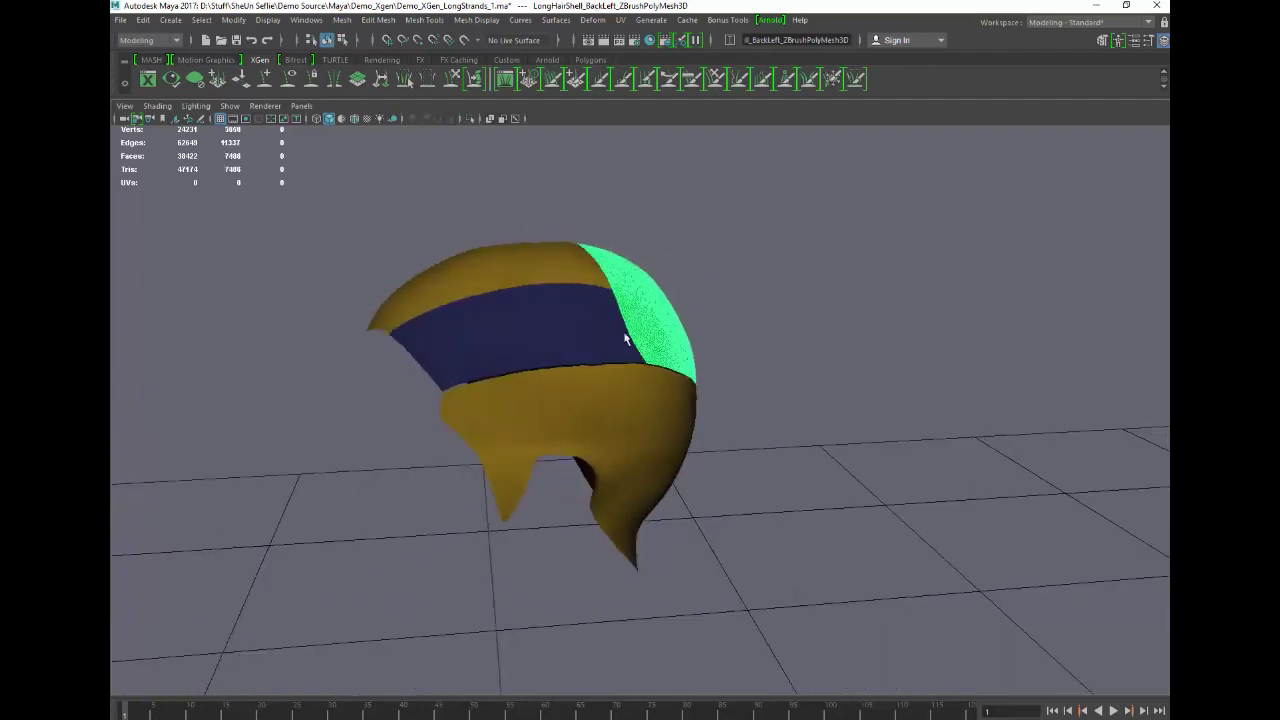
{"action": "mouse_move", "coordinate": [624, 340]}
{"action": "left_mouse_down", "text": "alt"}
{"action": "mouse_move", "coordinate": [718, 314]}
{"action": "mouse_move", "coordinate": [580, 309]}
{"action": "mouse_move", "coordinate": [779, 319]}
{"action": "mouse_move", "coordinate": [630, 326]}
{"action": "left_mouse_up", "text": "alt"}
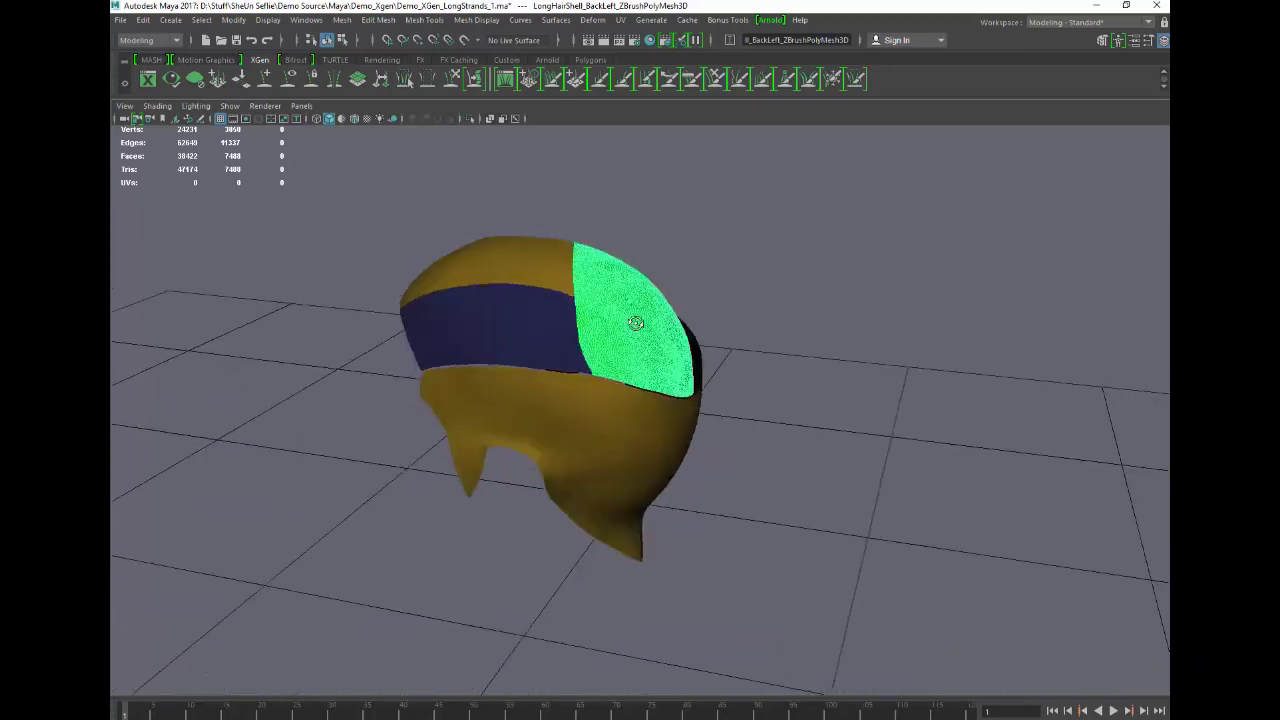
{"action": "left_click_drag", "start_coordinate": [505, 297], "coordinate": [581, 311], "text": "alt"}
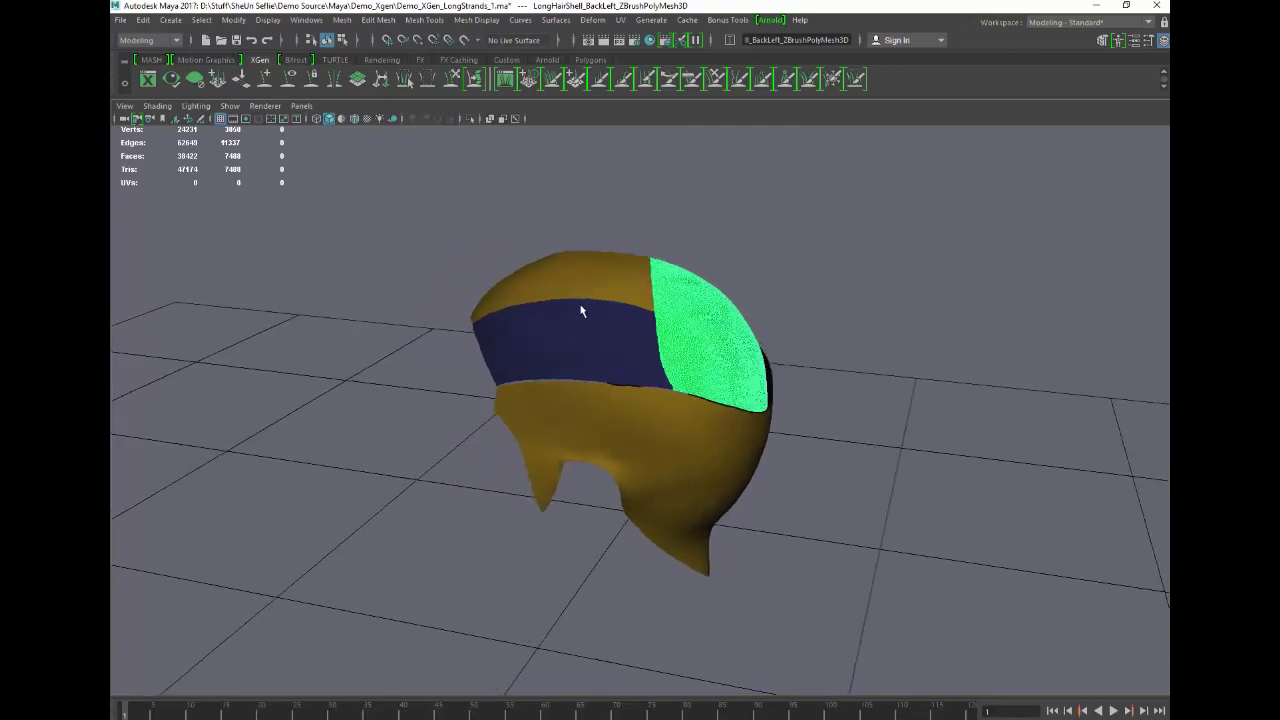
{"action": "left_click_drag", "start_coordinate": [507, 273], "coordinate": [469, 276], "text": "alt"}
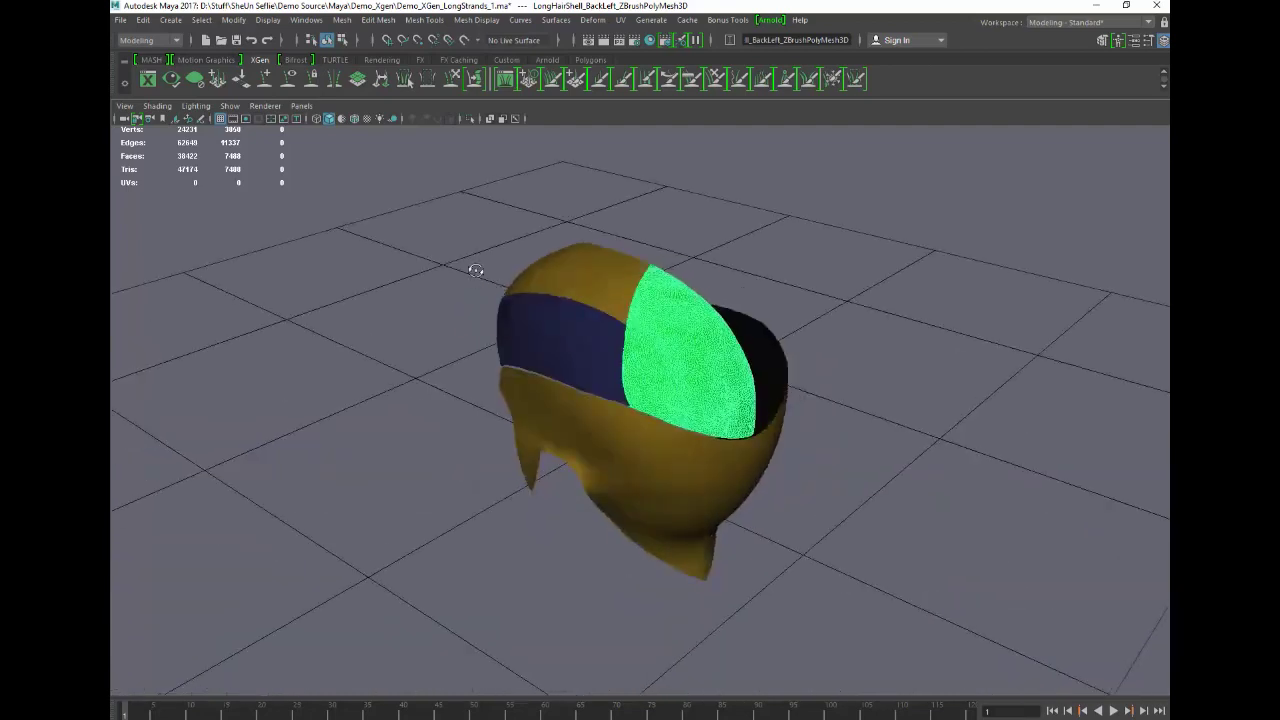
{"action": "left_click_drag", "start_coordinate": [474, 269], "coordinate": [488, 254], "text": "alt"}
- Compare the short hair shell with the top center-left section, and leave nothing selected
{"action": "left_click", "coordinate": [674, 441]}
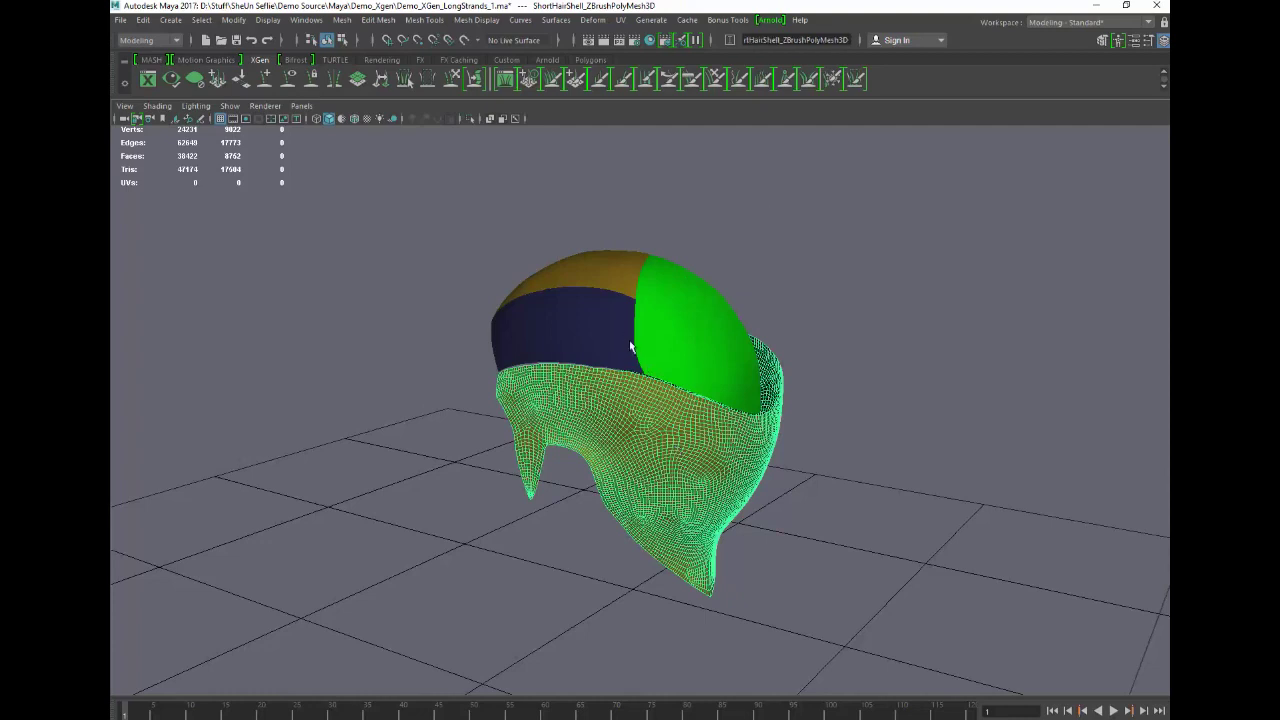
{"action": "left_click_drag", "start_coordinate": [437, 314], "coordinate": [471, 314], "text": "alt"}
{"action": "left_click", "coordinate": [560, 263]}
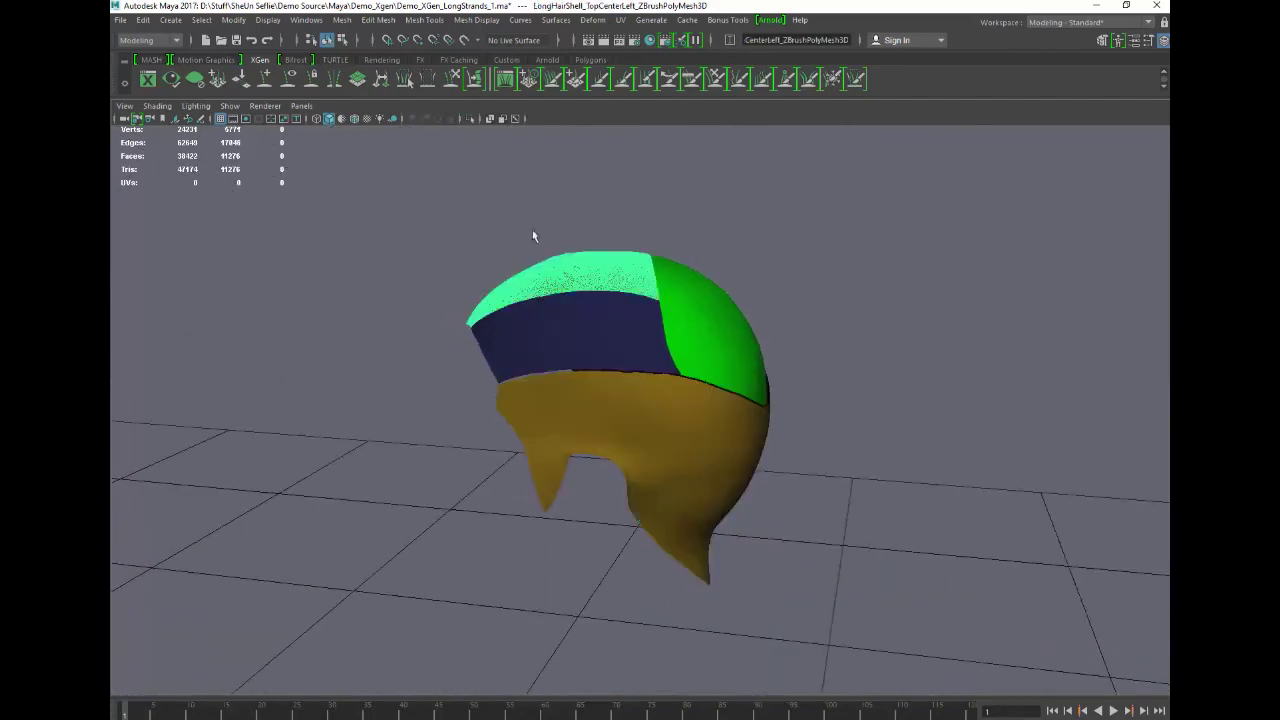
{"action": "left_click", "coordinate": [533, 231]}
- Isolate the top-left long hair shell section by hiding all the other shells, and select it
{"action": "left_click_drag", "start_coordinate": [574, 226], "coordinate": [641, 217], "text": "alt"}
{"action": "left_click", "coordinate": [631, 268]}
{"action": "left_click_drag", "start_coordinate": [631, 268], "coordinate": [609, 366], "text": "alt"}
{"action": "left_click", "coordinate": [611, 363]}
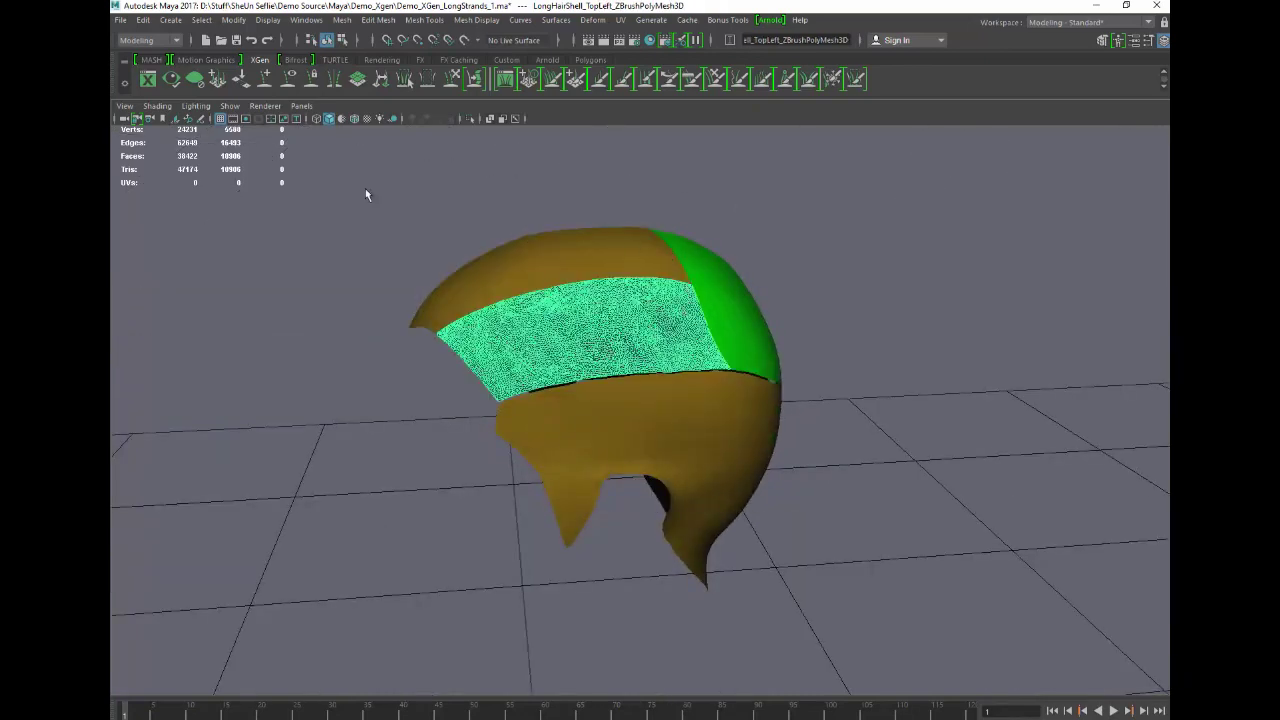
{"action": "left_click_drag", "start_coordinate": [365, 189], "coordinate": [996, 676], "text": "shift"}
{"action": "key", "text": "ctrl+h"}
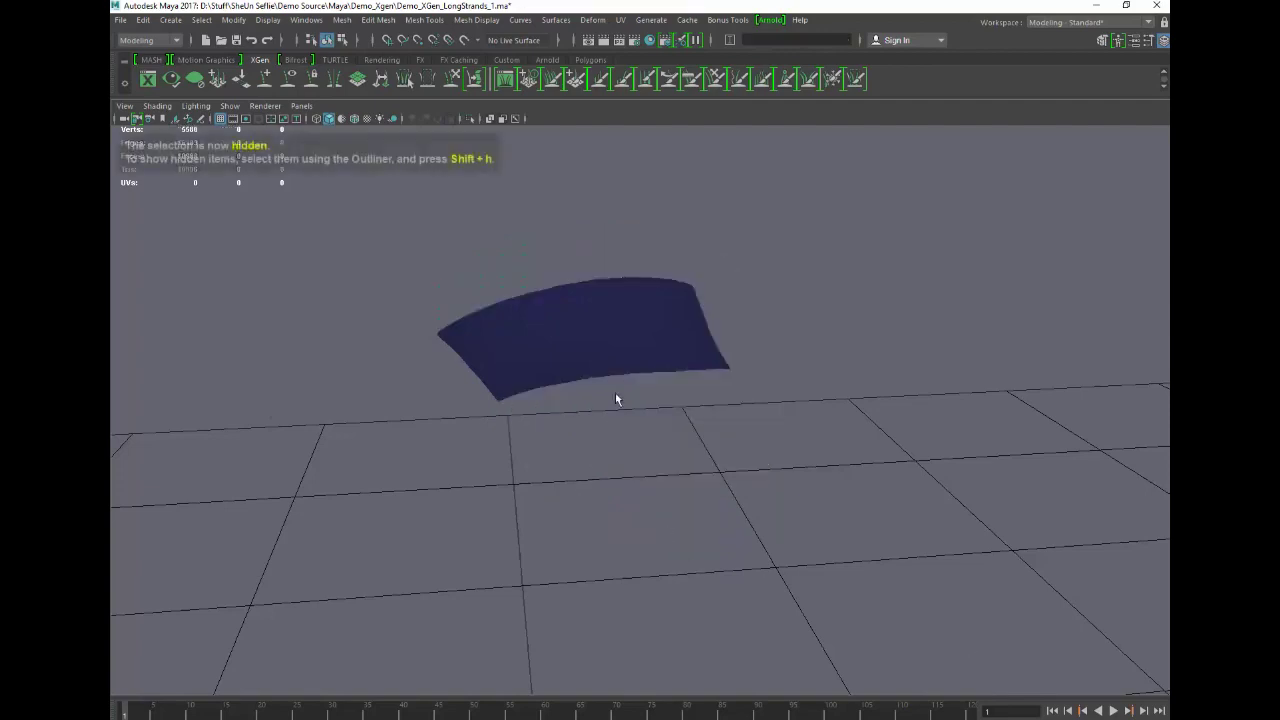
{"action": "left_click", "coordinate": [580, 378]}
{"action": "left_click_drag", "start_coordinate": [580, 378], "coordinate": [860, 486], "text": "alt"}
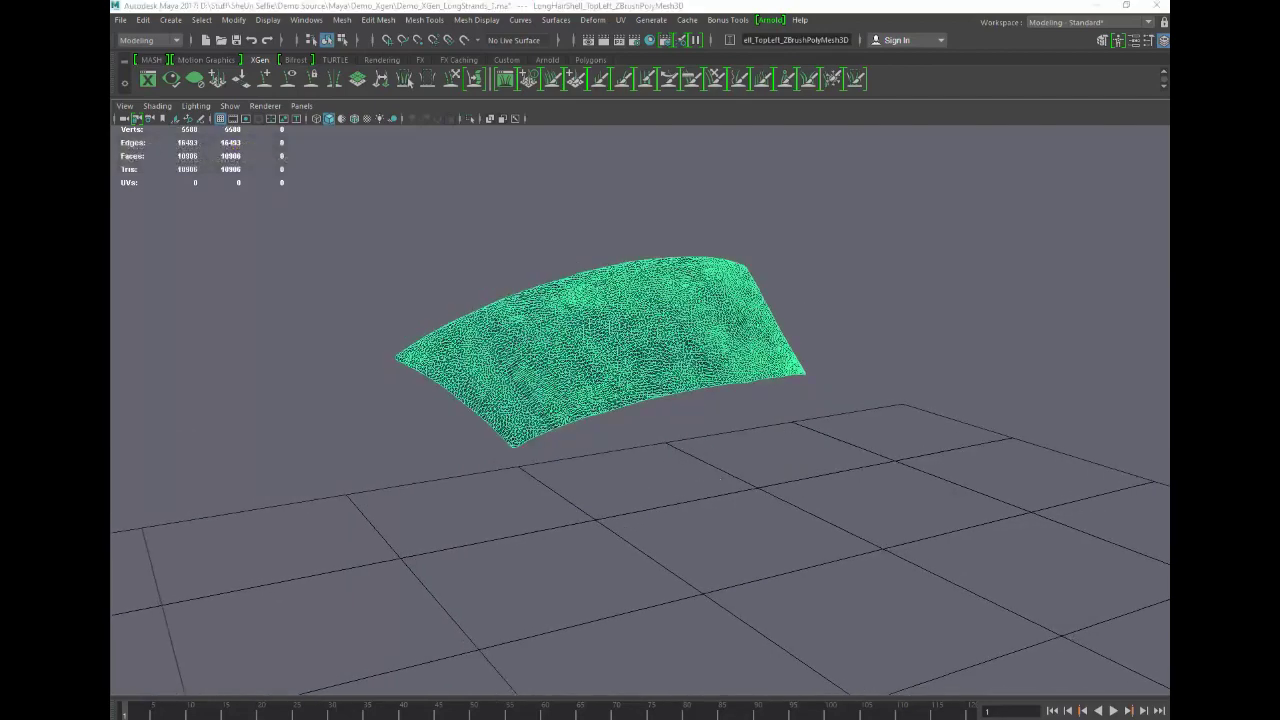
- Show the demo hair on the head, select DemoHair_Mesh and examine its strands from the front and side
{"action": "key", "text": "ctrl+shift+h"}
{"action": "left_click_drag", "start_coordinate": [513, 402], "coordinate": [662, 350], "text": "alt"}
{"action": "left_click", "coordinate": [604, 340]}
{"action": "left_click_drag", "start_coordinate": [385, 338], "coordinate": [624, 363], "text": "alt"}
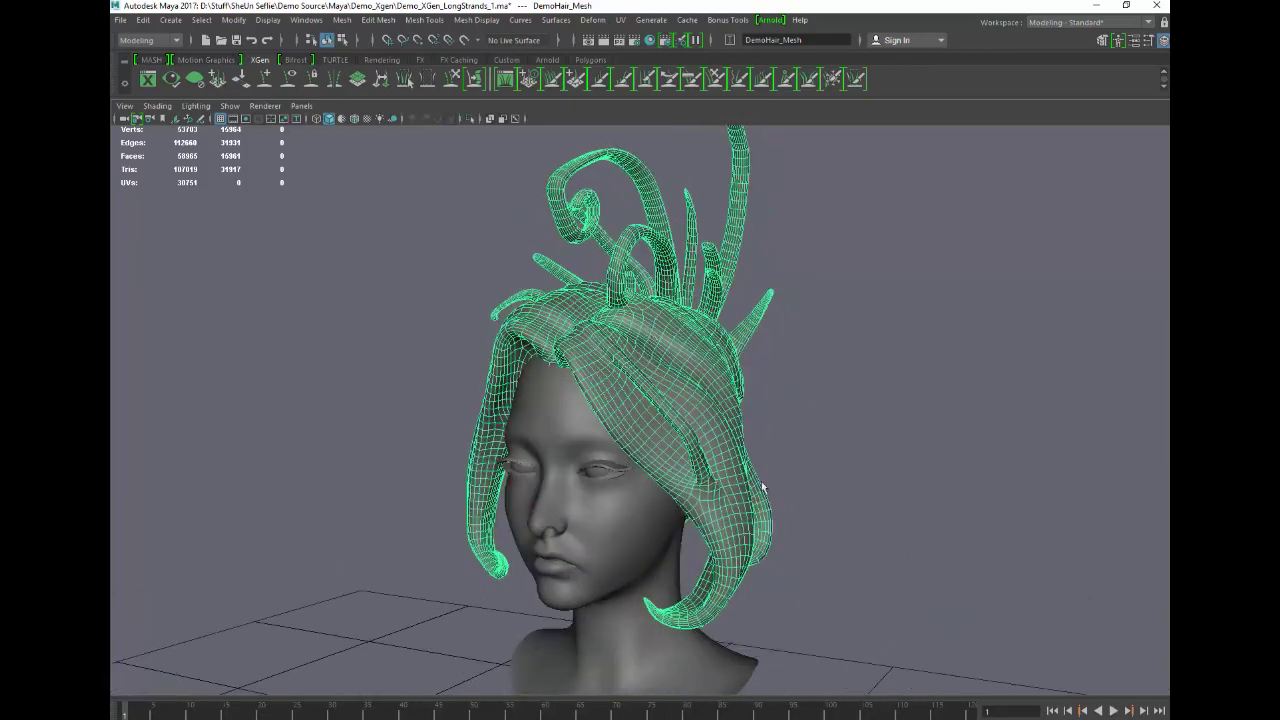
{"action": "left_click_drag", "start_coordinate": [498, 467], "coordinate": [466, 414], "text": "alt"}
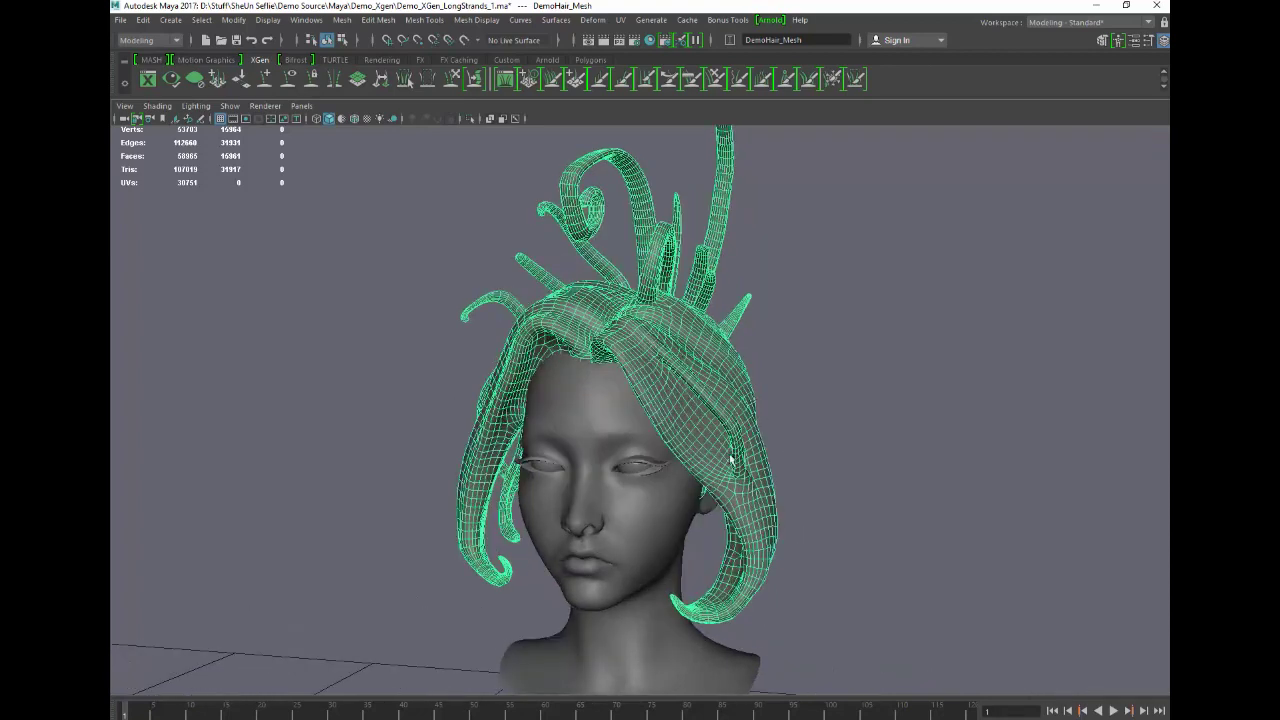
{"action": "left_click", "coordinate": [893, 354]}
{"action": "left_click_drag", "start_coordinate": [898, 354], "coordinate": [636, 367], "text": "alt"}
{"action": "left_click", "coordinate": [636, 367]}
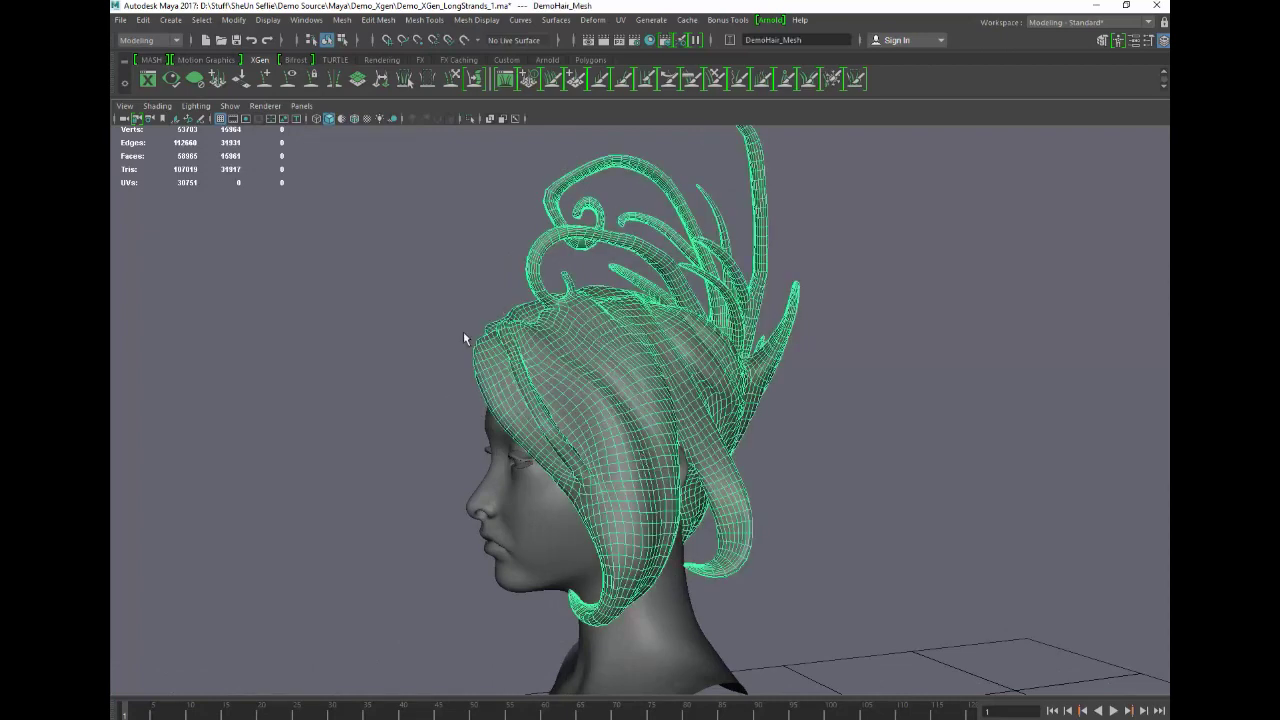
{"action": "left_click_drag", "start_coordinate": [607, 463], "coordinate": [1092, 431], "text": "alt"}
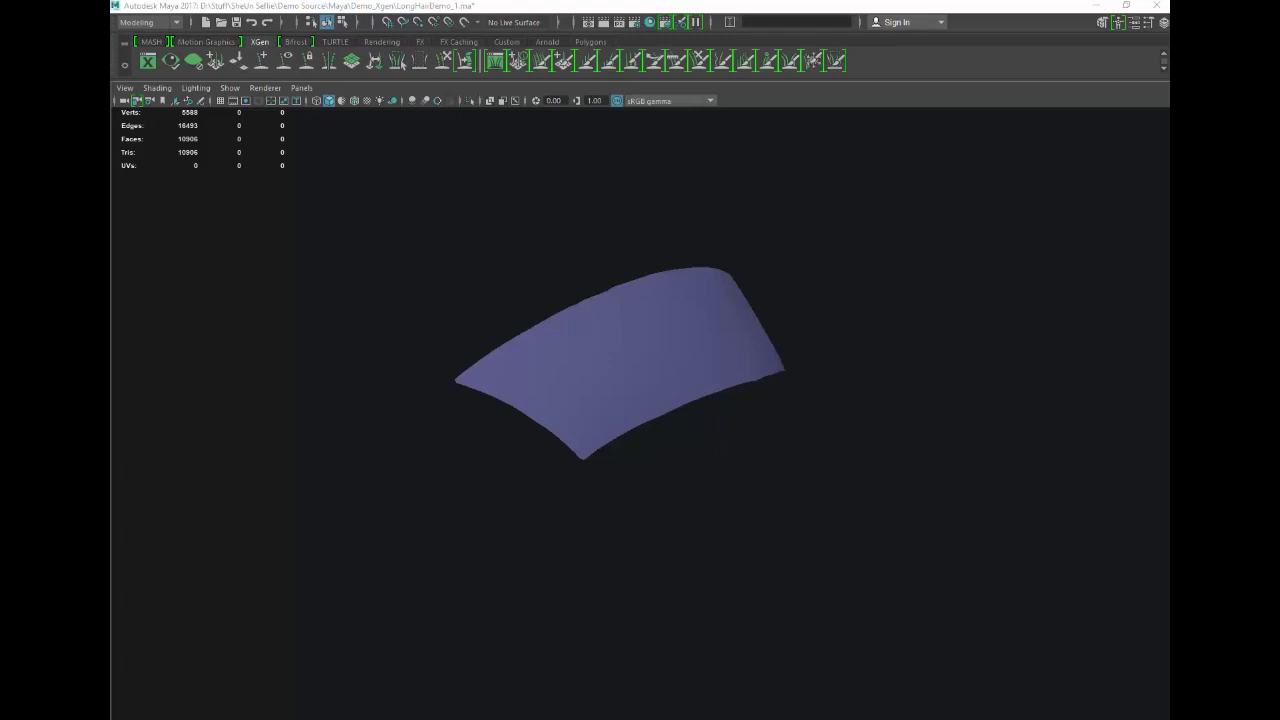
- Start a new XGen description on the top-left long hair shell and name it LomgMidLeftdescription
{"action": "left_click", "coordinate": [675, 345]}
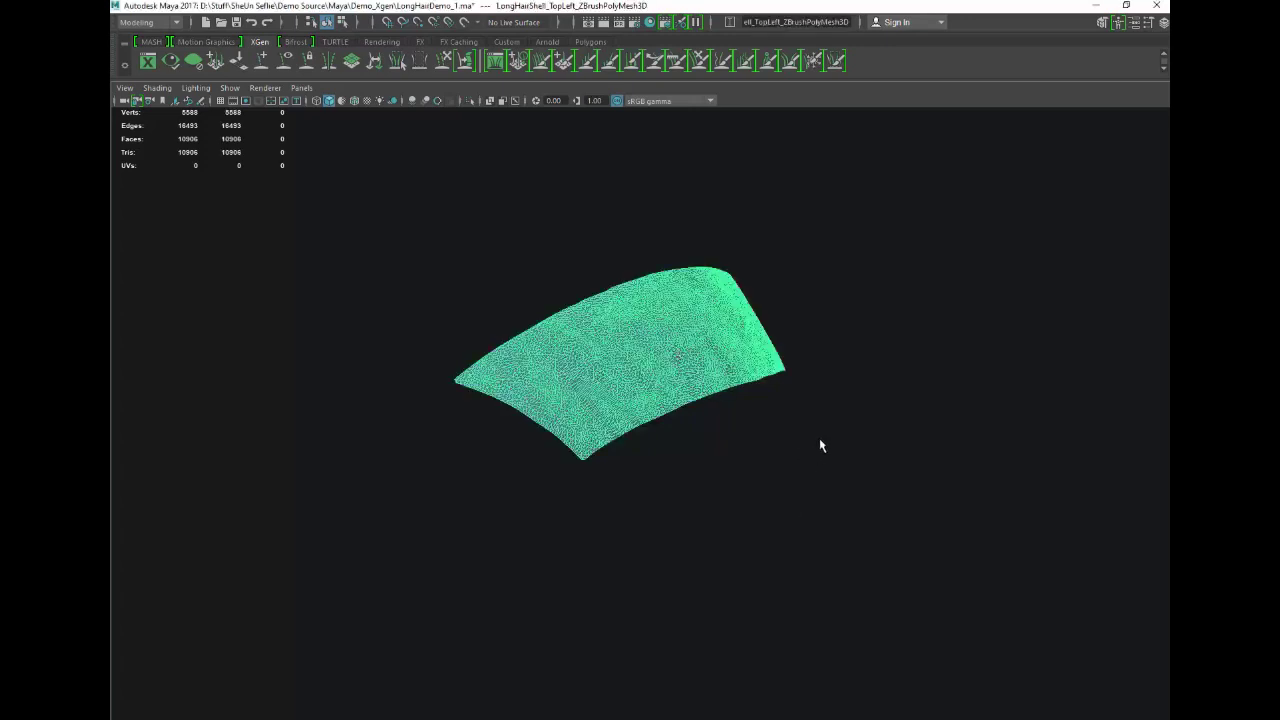
{"action": "left_click", "coordinate": [144, 67]}
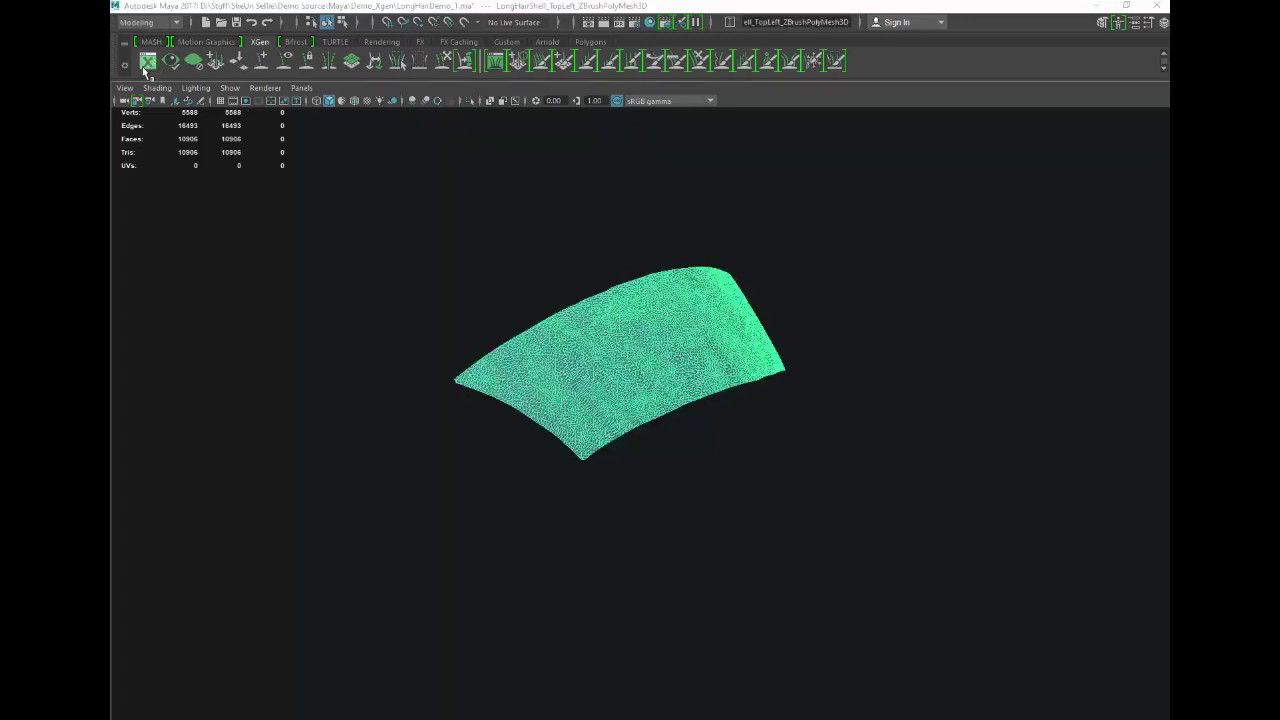
{"action": "left_click_drag", "start_coordinate": [892, 216], "coordinate": [809, 146]}
{"action": "left_click", "coordinate": [944, 338]}
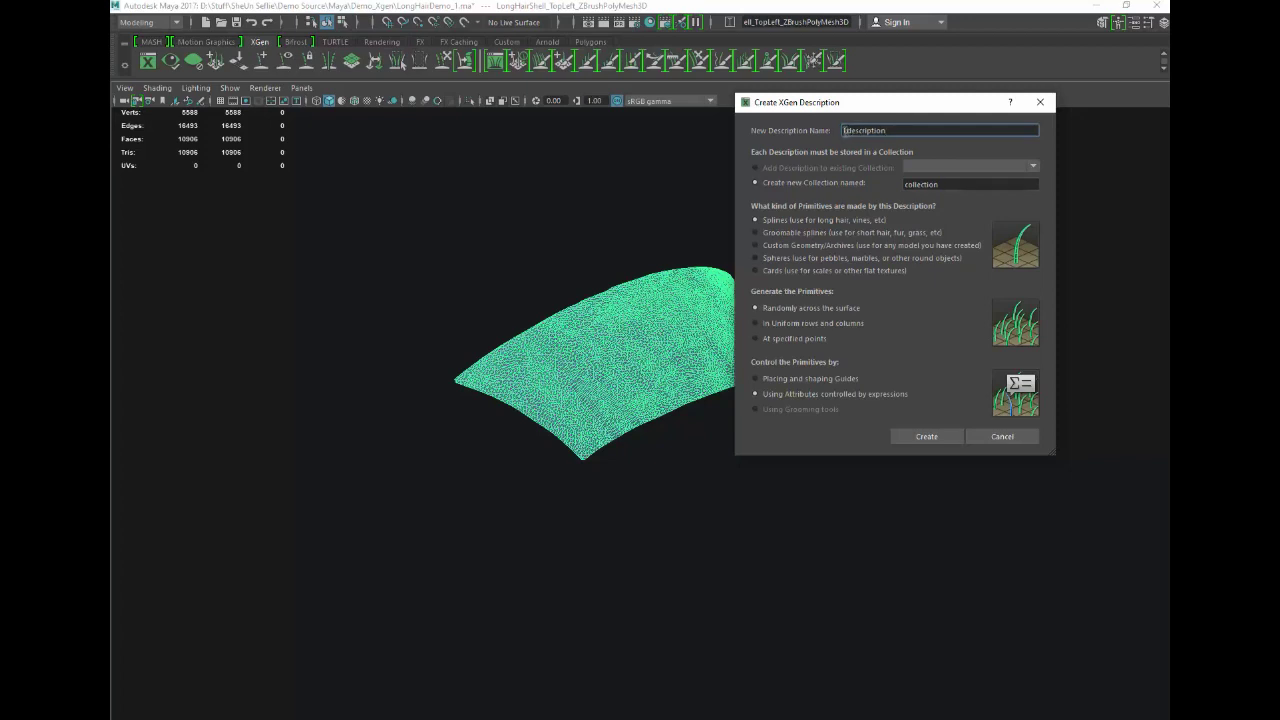
{"action": "type", "text": "Co"}
{"action": "type", "text": "Long"}
{"action": "type", "text": "Mid"}
{"action": "type", "text": "Left"}
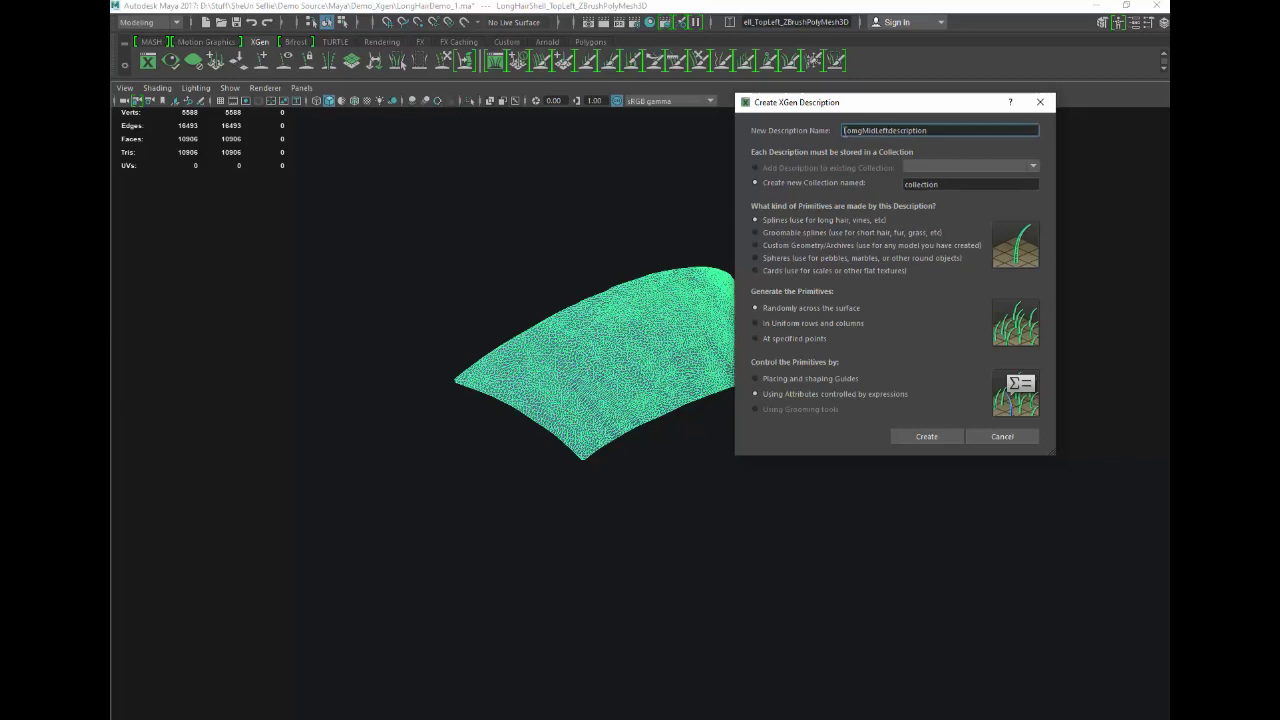
- Reuse the LomgMidLeft prefix from the description name to name the new collection LomgMidLeftcollection
{"action": "left_click_drag", "start_coordinate": [887, 130], "coordinate": [843, 130]}
{"action": "key", "text": "ctrl+c"}
{"action": "left_click", "coordinate": [906, 184]}
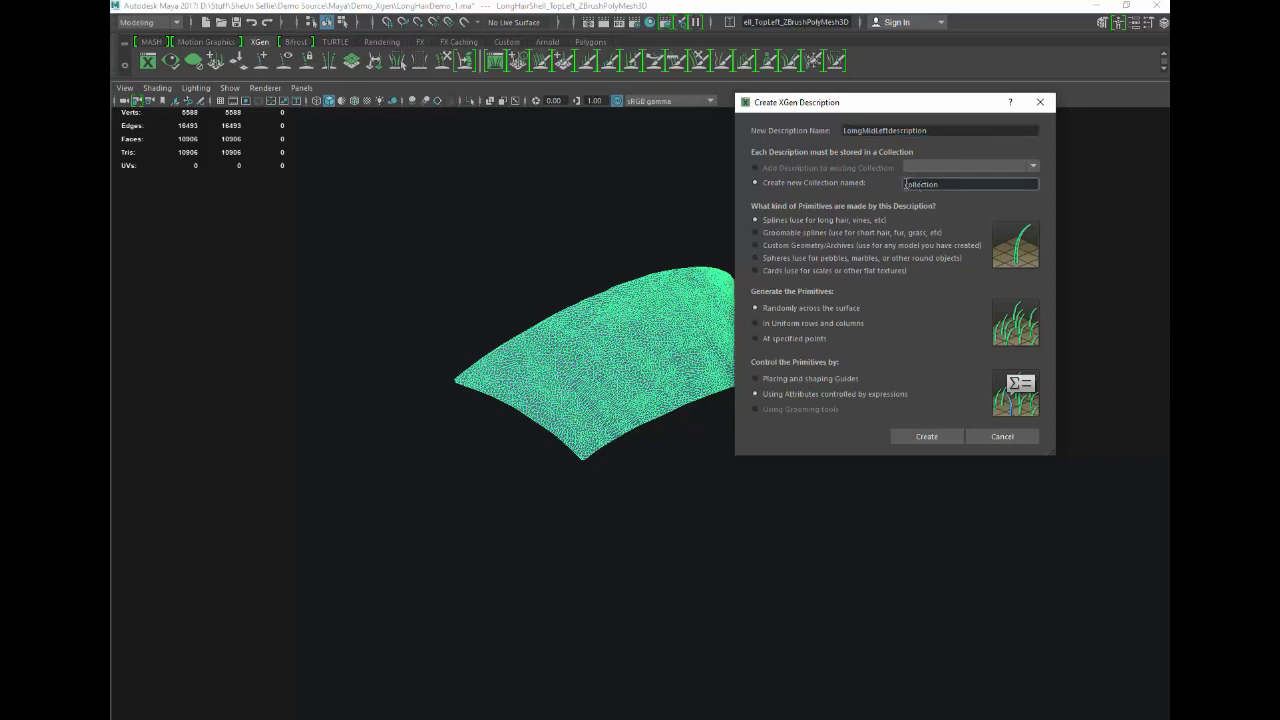
{"action": "key", "text": "ctrl+v"}
- Create the description with primitives controlled by placing and shaping guides, and minimize the XGen window
{"action": "left_click", "coordinate": [774, 379]}
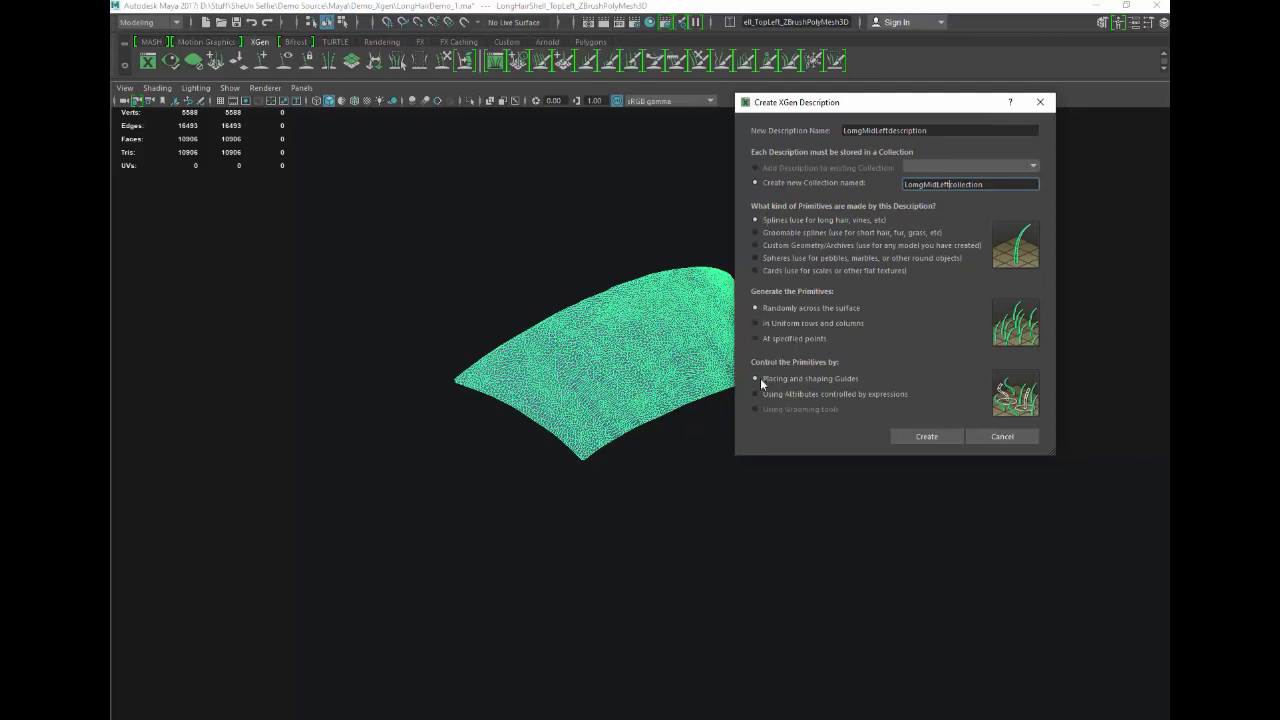
{"action": "left_click", "coordinate": [914, 440]}
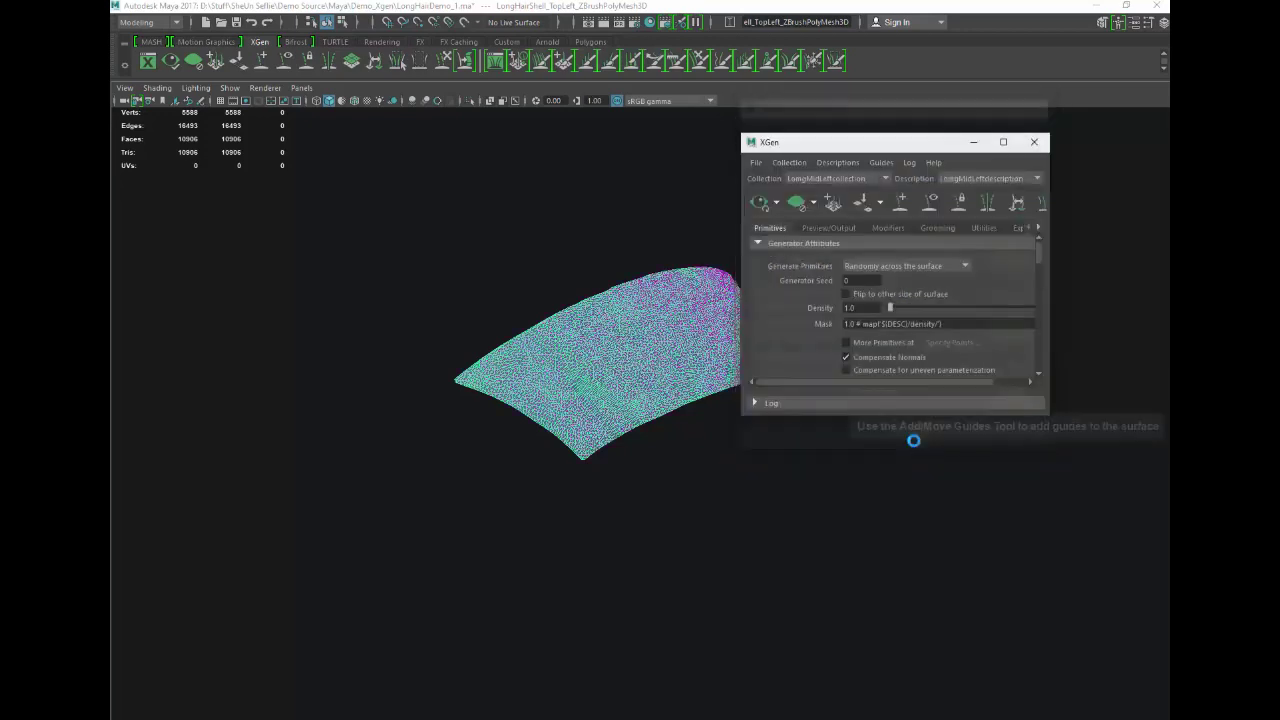
{"action": "left_click", "coordinate": [974, 142]}
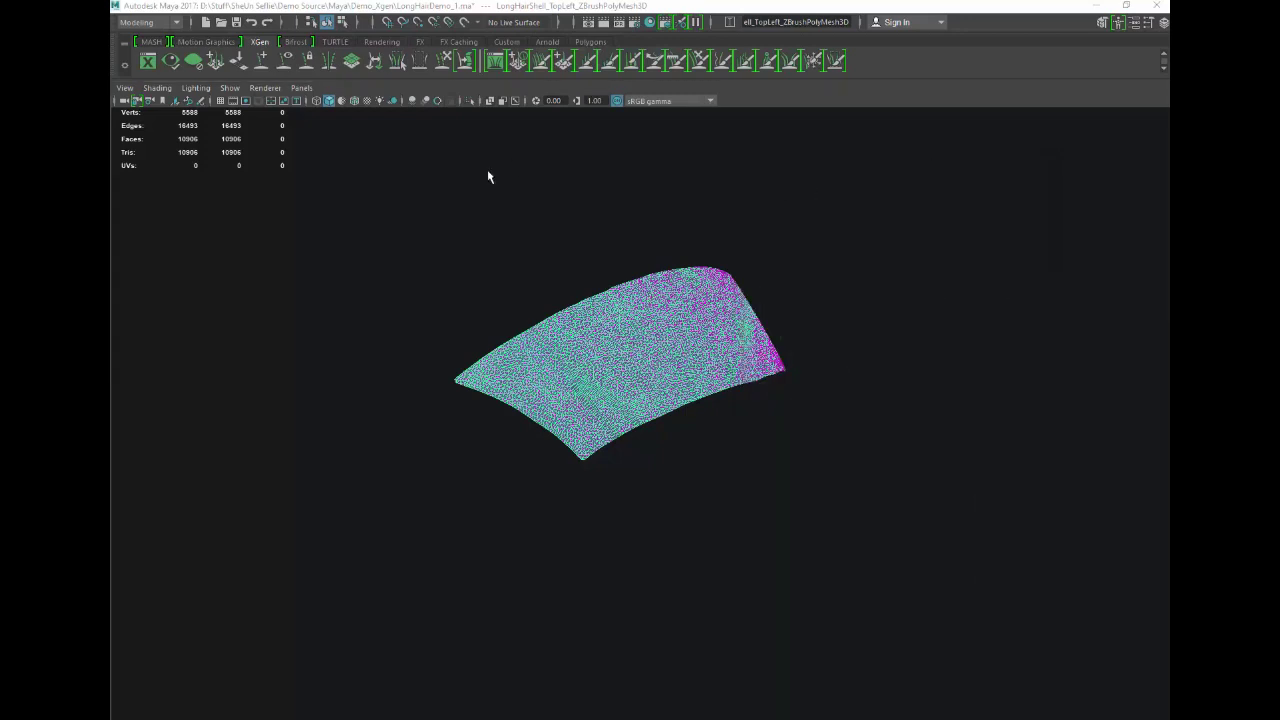
- Place four XGen guides on the shell: two near the corners of its narrow end and one along each long edge
{"action": "left_click", "coordinate": [265, 88]}
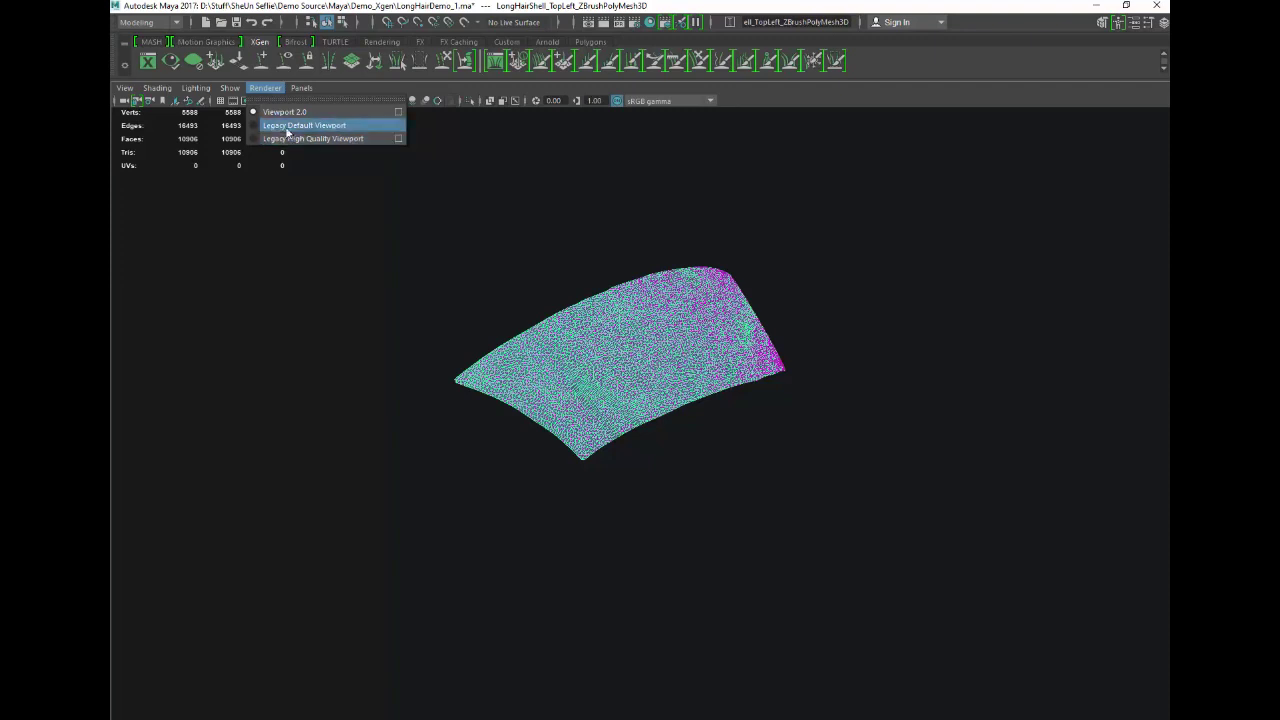
{"action": "left_click_drag", "start_coordinate": [548, 206], "coordinate": [549, 230], "text": "alt"}
{"action": "scroll", "coordinate": [547, 219], "scroll_direction": "up", "scroll_amount": 3}
{"action": "middle_click_drag", "start_coordinate": [549, 230], "coordinate": [555, 279], "text": "alt"}
{"action": "left_click_drag", "start_coordinate": [555, 284], "coordinate": [549, 249], "text": "alt"}
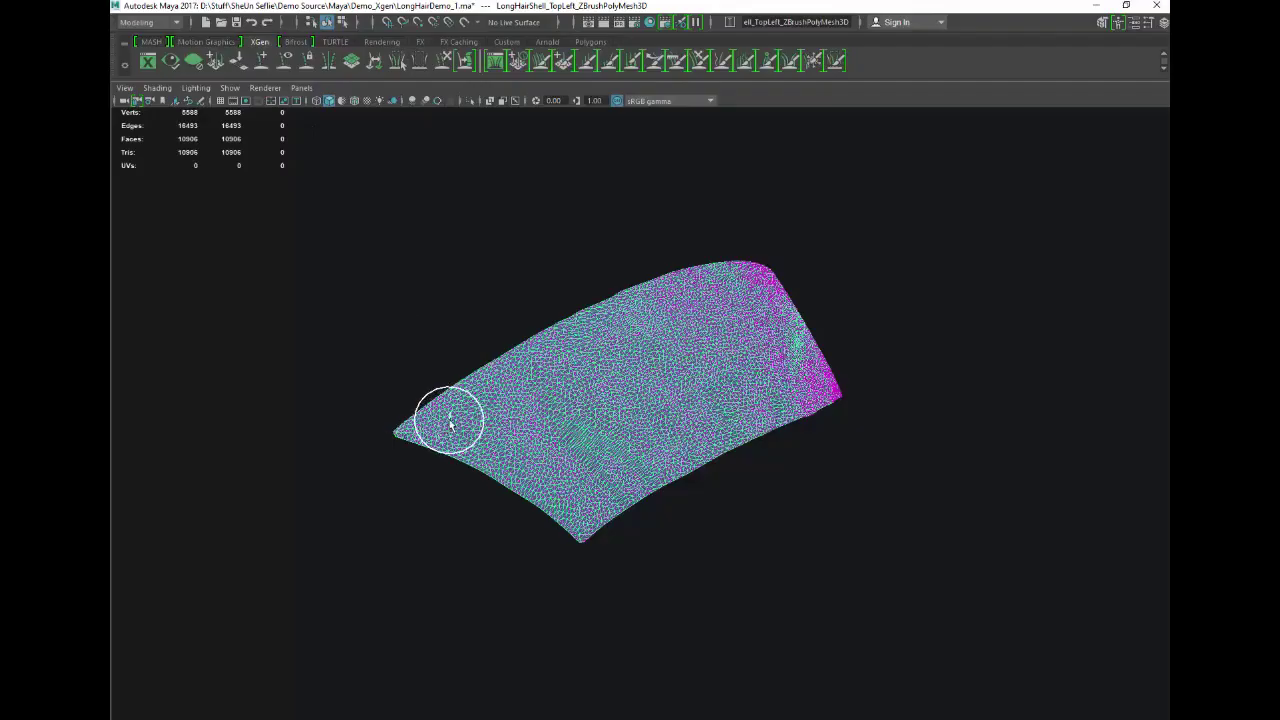
{"action": "left_click", "coordinate": [450, 420]}
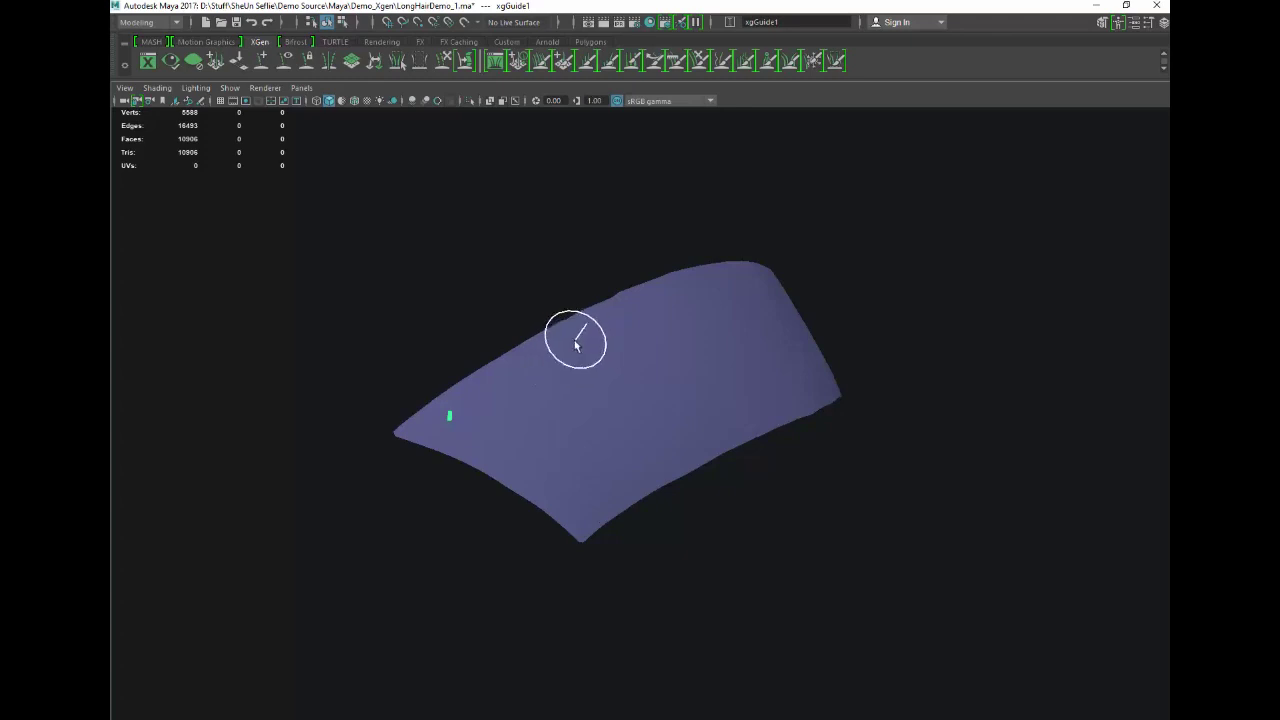
{"action": "left_click", "coordinate": [590, 506]}
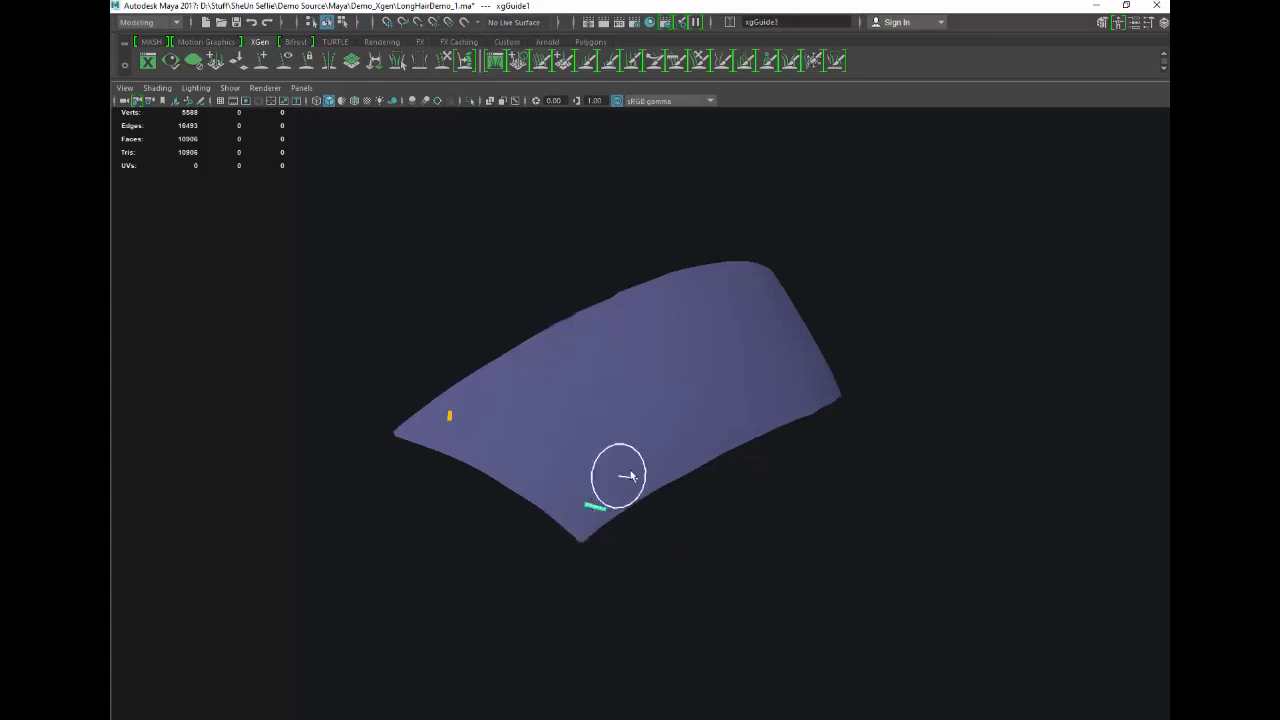
{"action": "left_click", "coordinate": [716, 446]}
{"action": "left_click", "coordinate": [565, 345]}
{"action": "mouse_move", "coordinate": [414, 320]}
{"action": "left_mouse_down", "text": "alt"}
{"action": "mouse_move", "coordinate": [434, 294]}
{"action": "mouse_move", "coordinate": [414, 303]}
{"action": "left_mouse_up", "text": "alt"}
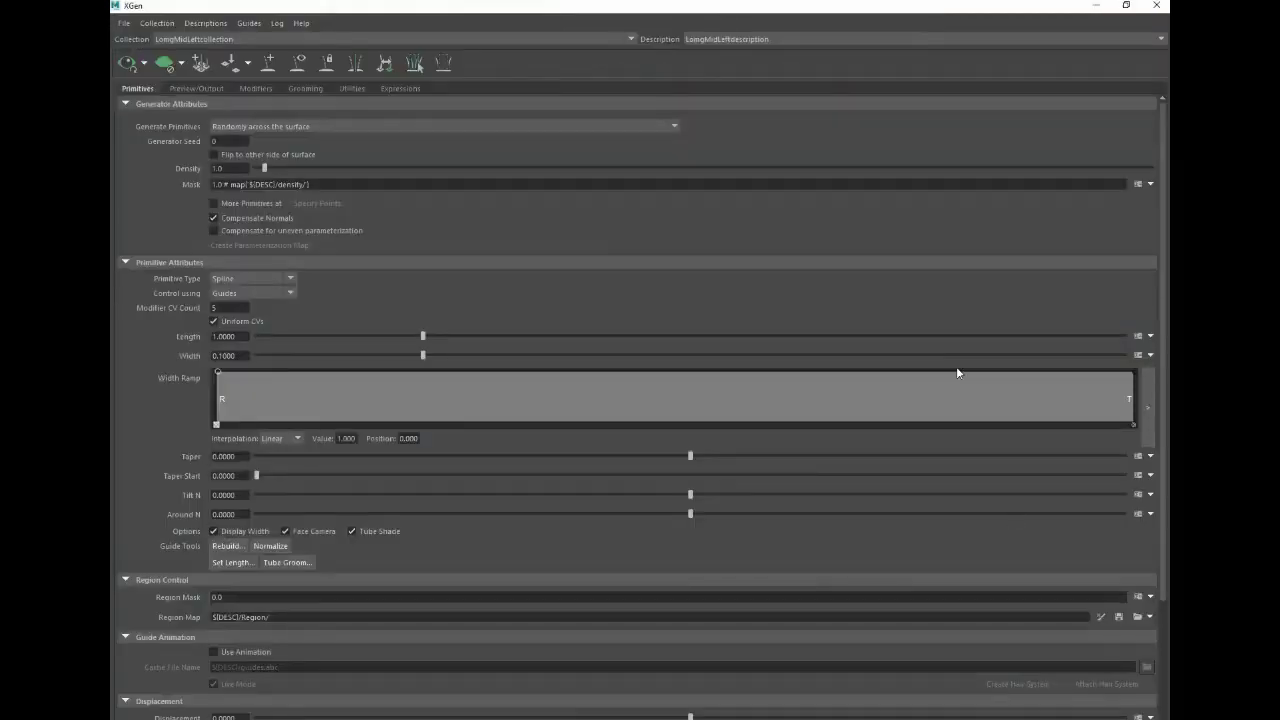
- Restore the XGen window to a smaller size and arrange it beside the shell so the guides stay in view
{"action": "double_click", "coordinate": [737, 8]}
{"action": "left_click_drag", "start_coordinate": [700, 76], "coordinate": [999, 134]}
{"action": "left_click_drag", "start_coordinate": [1073, 407], "coordinate": [1170, 678]}
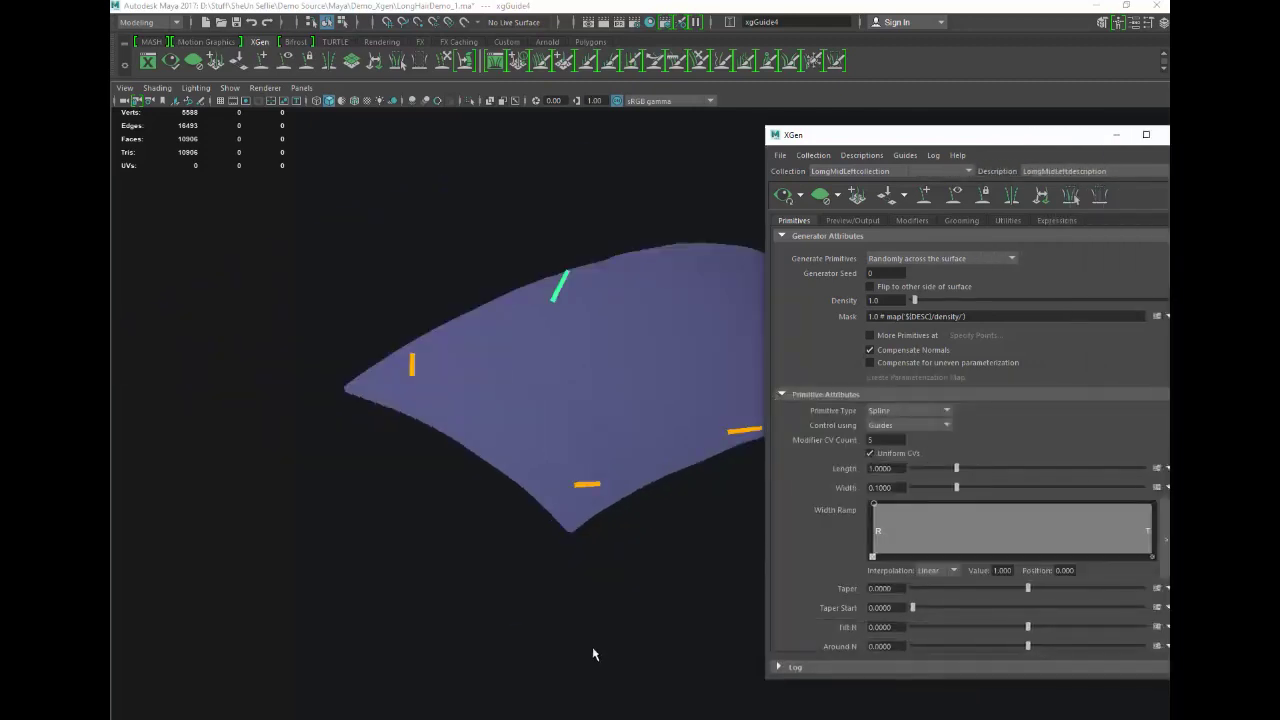
{"action": "middle_click_drag", "start_coordinate": [592, 650], "coordinate": [487, 625], "text": "alt"}
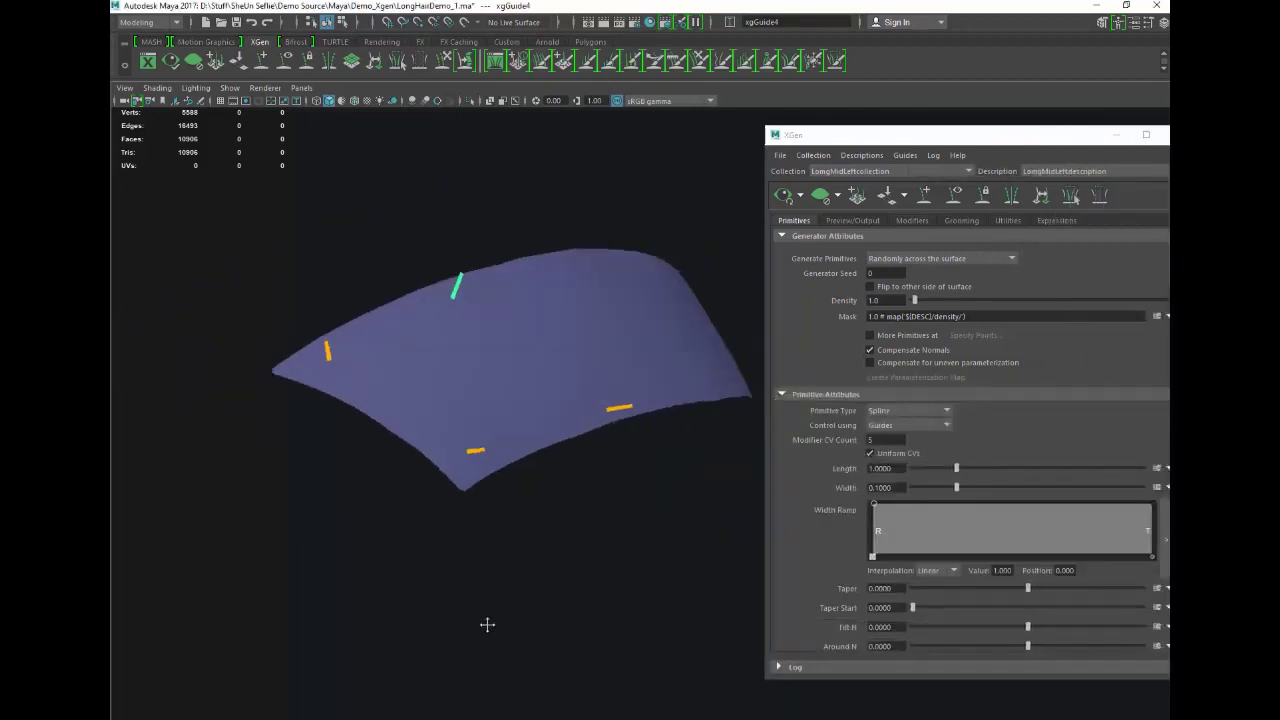
- Generate a preview of the XGen strands and view them on the shell
{"action": "left_click", "coordinate": [782, 196]}
{"action": "mouse_move", "coordinate": [546, 537]}
{"action": "left_mouse_down", "text": "alt"}
{"action": "mouse_move", "coordinate": [474, 514]}
{"action": "mouse_move", "coordinate": [462, 528]}
{"action": "mouse_move", "coordinate": [530, 556]}
{"action": "left_mouse_up", "text": "alt"}
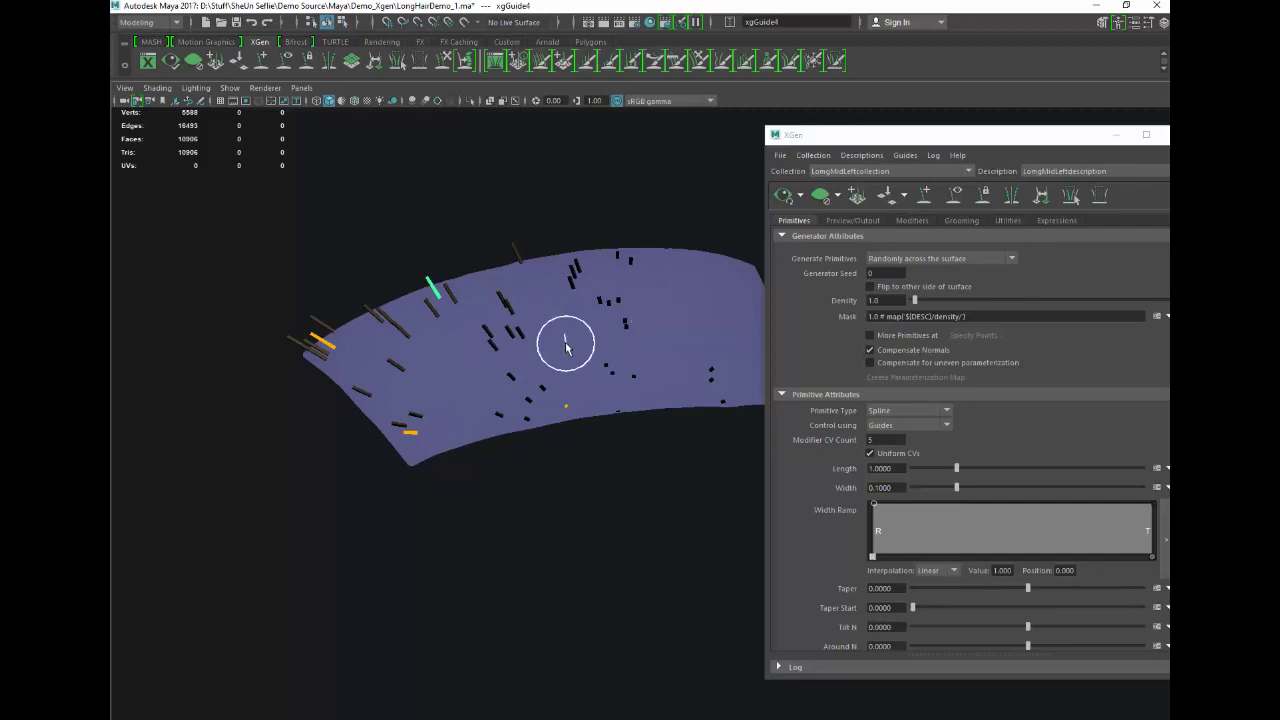
{"action": "left_click_drag", "start_coordinate": [571, 480], "coordinate": [612, 480], "text": "alt"}
- Turn off Tube Shade and set the primitive density to 5.0
{"action": "left_click", "coordinate": [886, 300]}
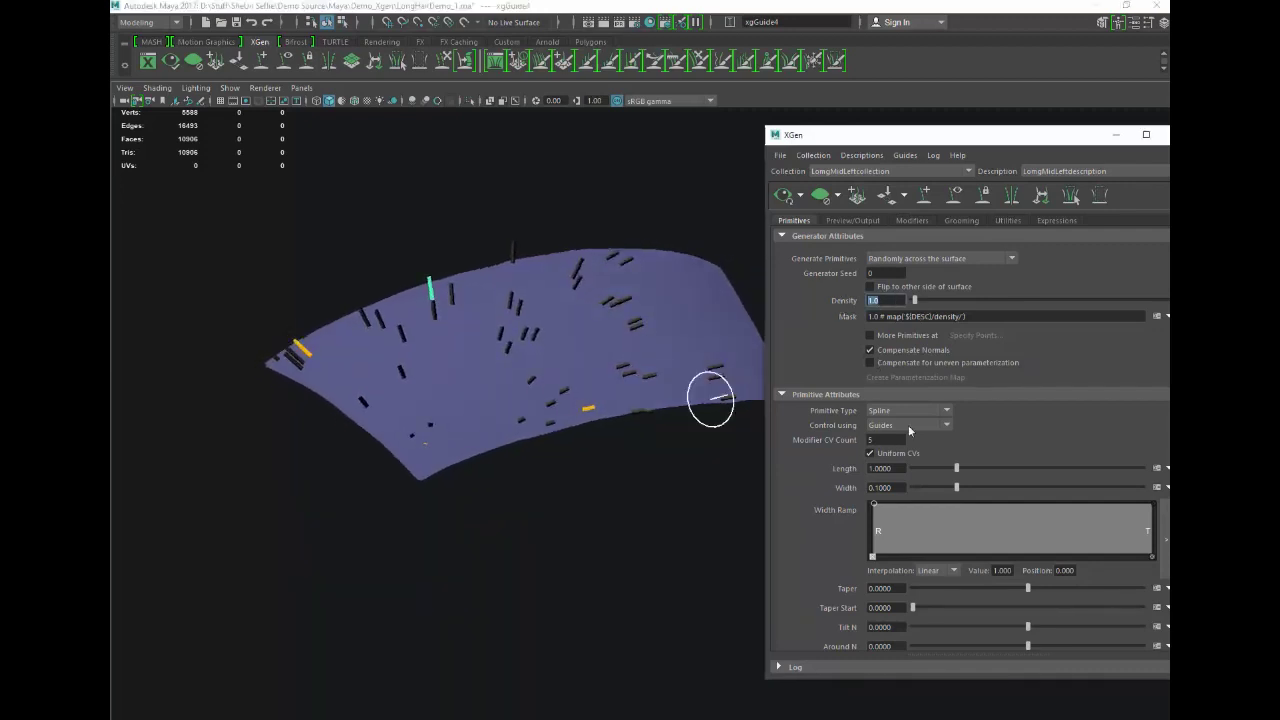
{"action": "left_click_drag", "start_coordinate": [991, 134], "coordinate": [878, 107]}
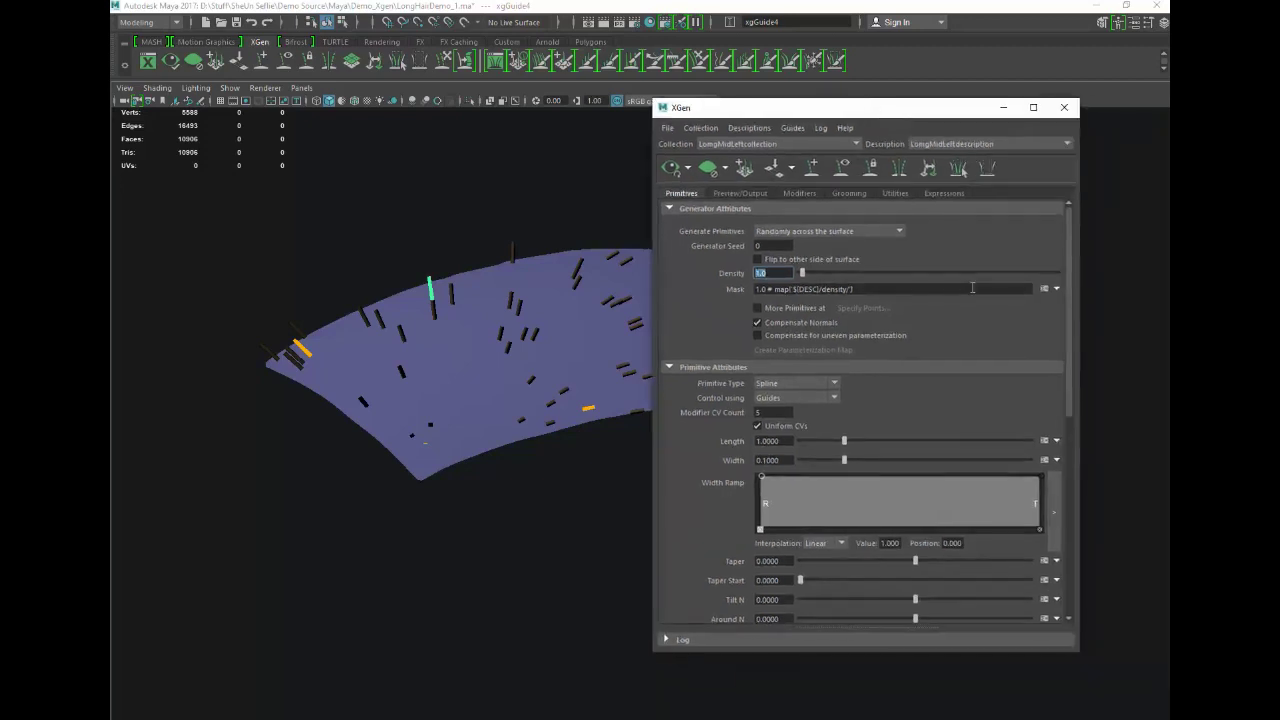
{"action": "scroll", "coordinate": [1067, 415], "scroll_direction": "down", "scroll_amount": 3}
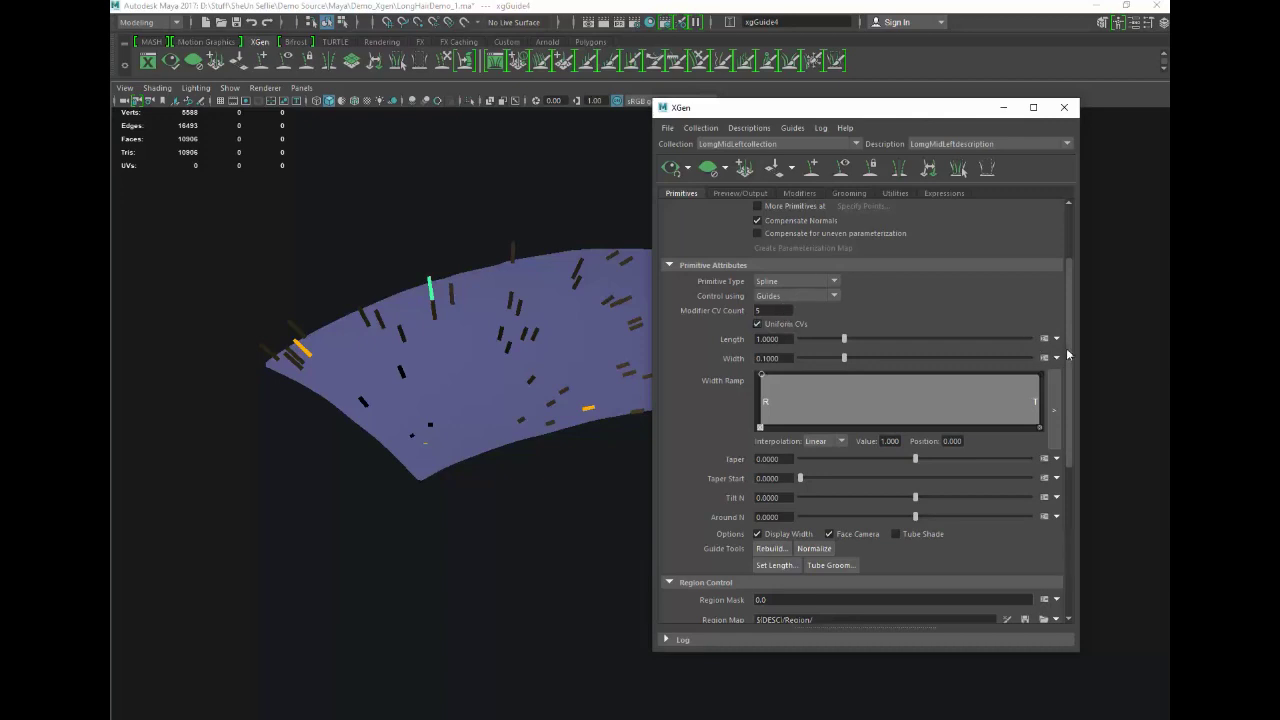
{"action": "left_click_drag", "start_coordinate": [1066, 348], "coordinate": [1068, 286]}
{"action": "double_click", "coordinate": [778, 274]}
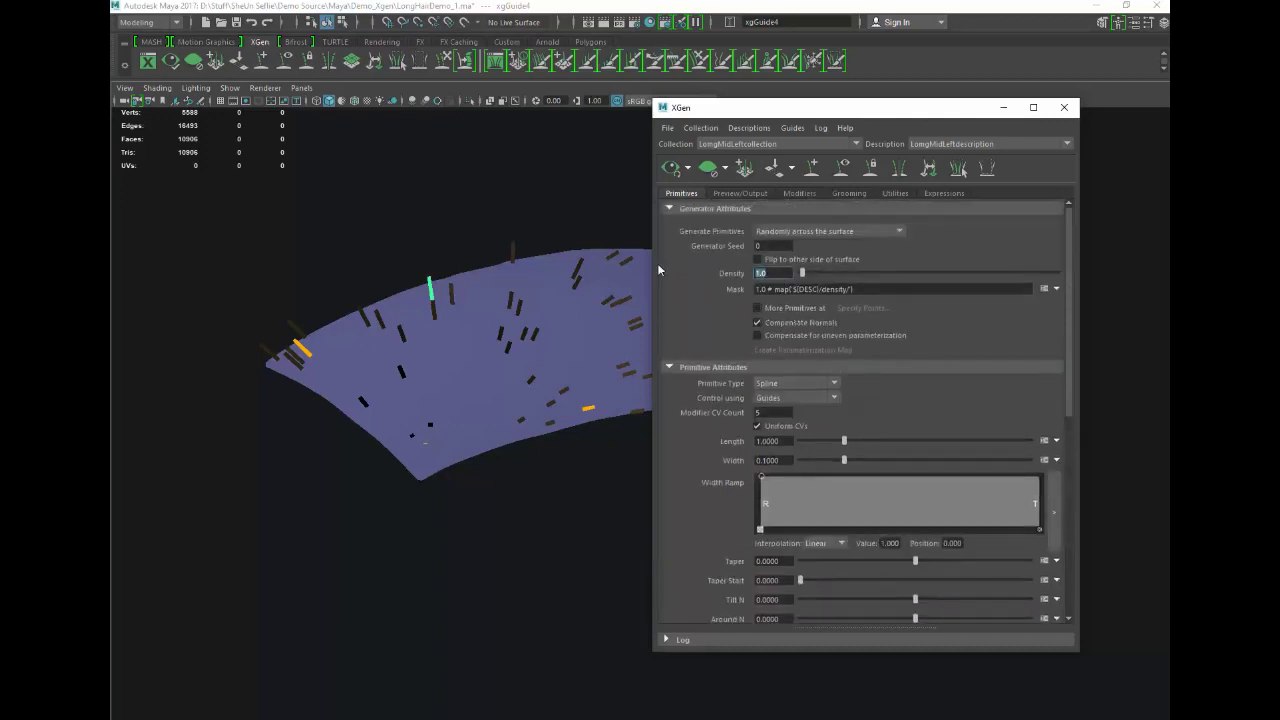
{"action": "type", "text": "5.0"}
{"action": "key", "text": "Return"}
- Examine the distribution and direction of the denser strand preview across the shell
{"action": "right_click_drag", "start_coordinate": [349, 452], "coordinate": [429, 457], "text": "alt"}
{"action": "left_click_drag", "start_coordinate": [429, 457], "coordinate": [335, 430], "text": "alt"}
{"action": "scroll", "coordinate": [335, 429], "scroll_direction": "down", "scroll_amount": 2}
{"action": "scroll", "coordinate": [335, 429], "scroll_direction": "up", "scroll_amount": 2}
{"action": "scroll", "coordinate": [377, 462], "scroll_direction": "up", "scroll_amount": 4}
{"action": "middle_click_drag", "start_coordinate": [359, 453], "coordinate": [439, 526], "text": "alt"}
{"action": "left_click_drag", "start_coordinate": [438, 526], "coordinate": [433, 533], "text": "alt"}
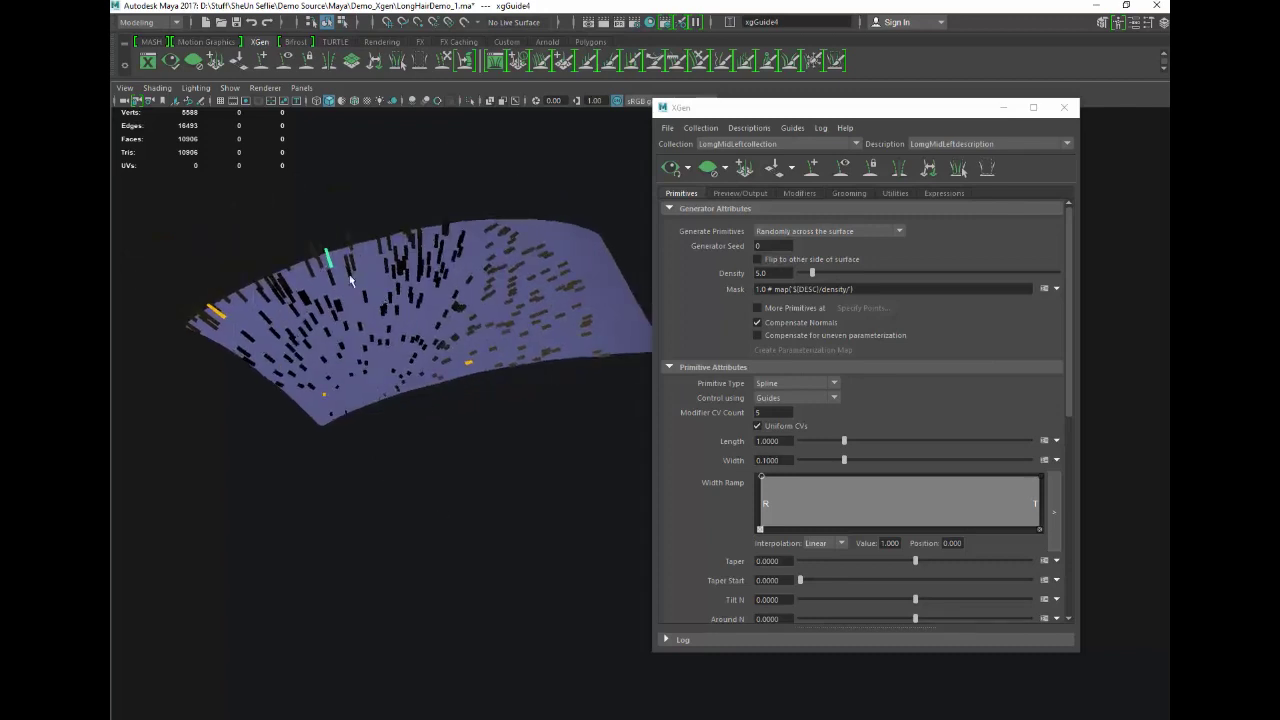
- Clear the strand preview and select all four guides on the shell
{"action": "left_click", "coordinate": [709, 168]}
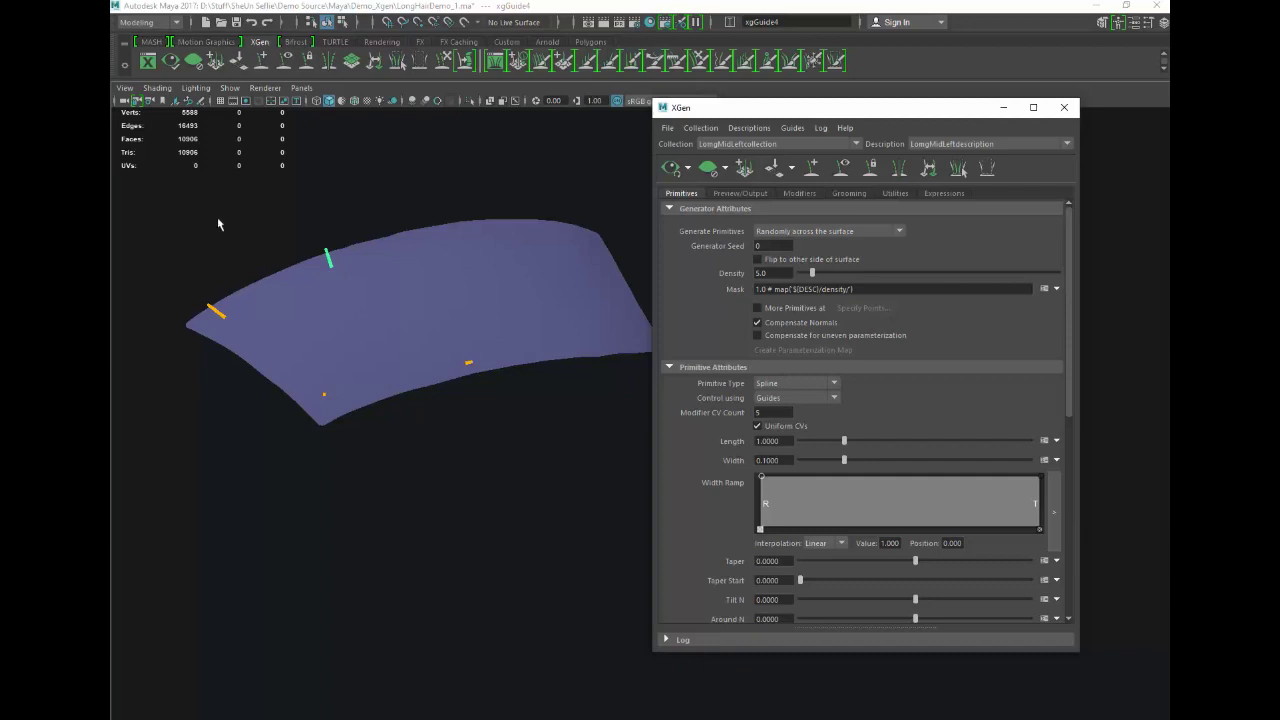
{"action": "left_click_drag", "start_coordinate": [194, 217], "coordinate": [503, 484]}
- Show the Tool Box as a floating window and close it again
{"action": "key", "text": "space"}
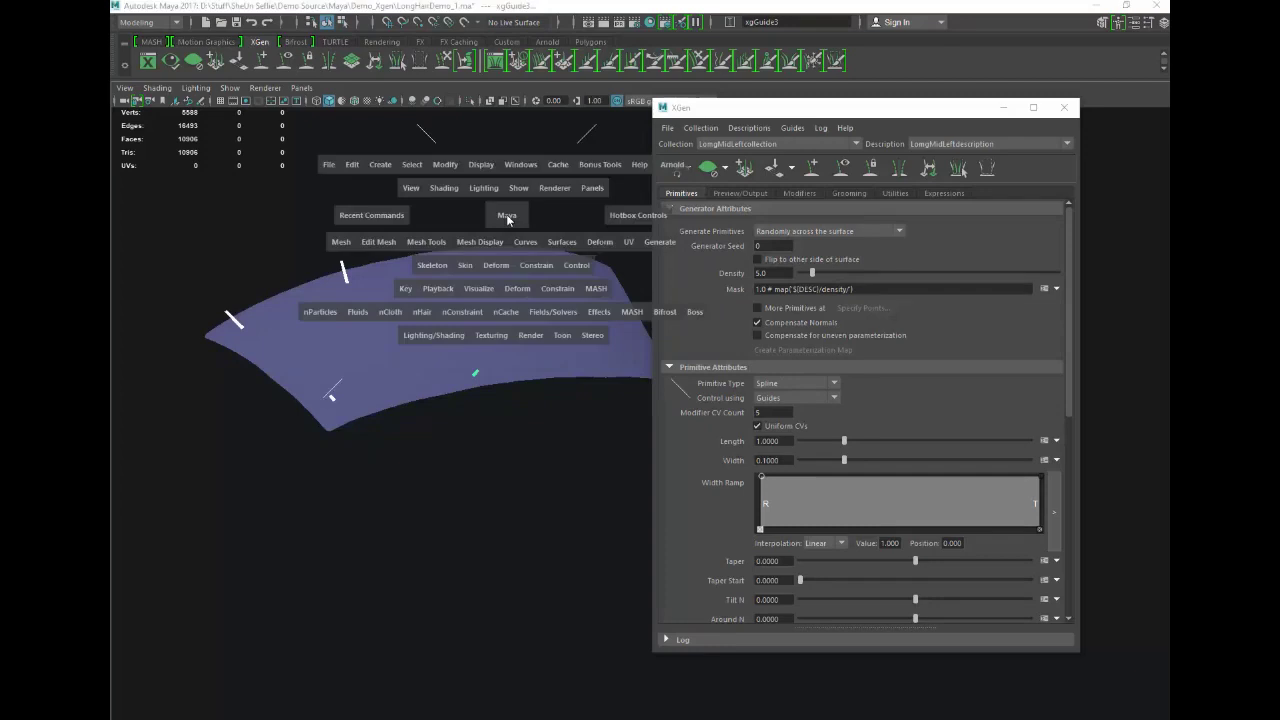
{"action": "left_click", "coordinate": [470, 168]}
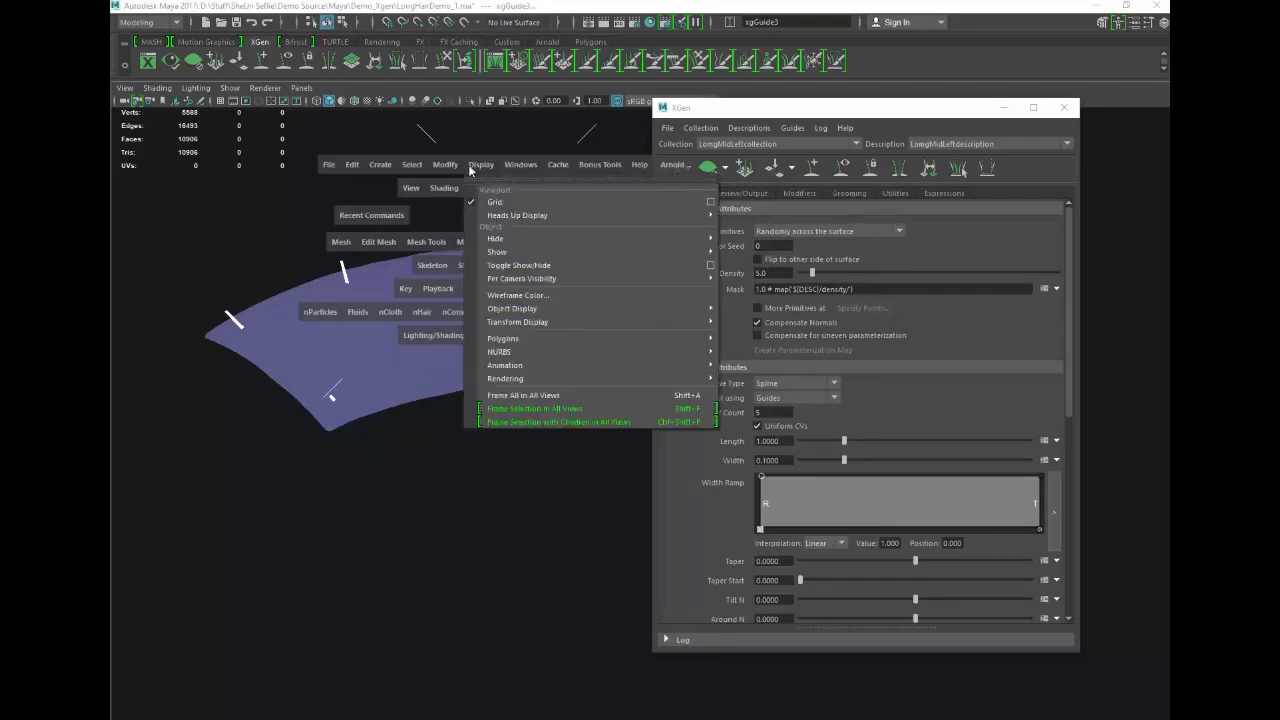
{"action": "left_click", "coordinate": [520, 164]}
{"action": "mouse_move", "coordinate": [545, 282]}
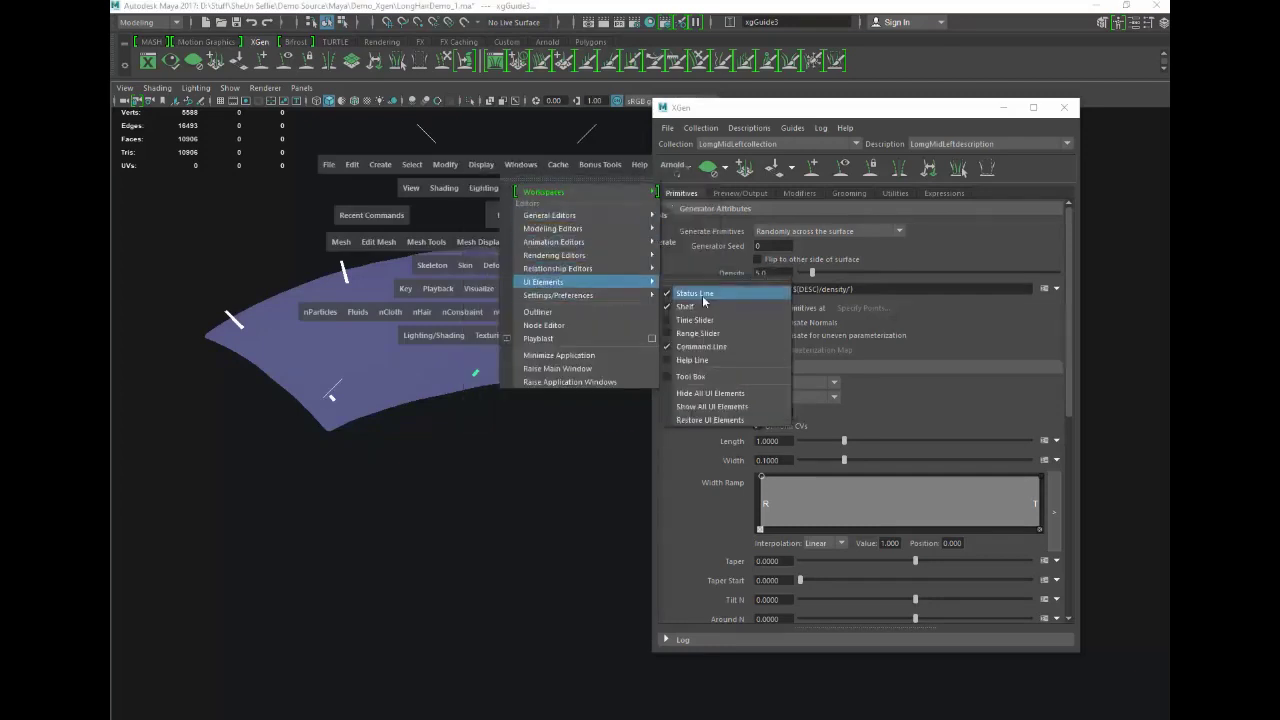
{"action": "left_click", "coordinate": [720, 376]}
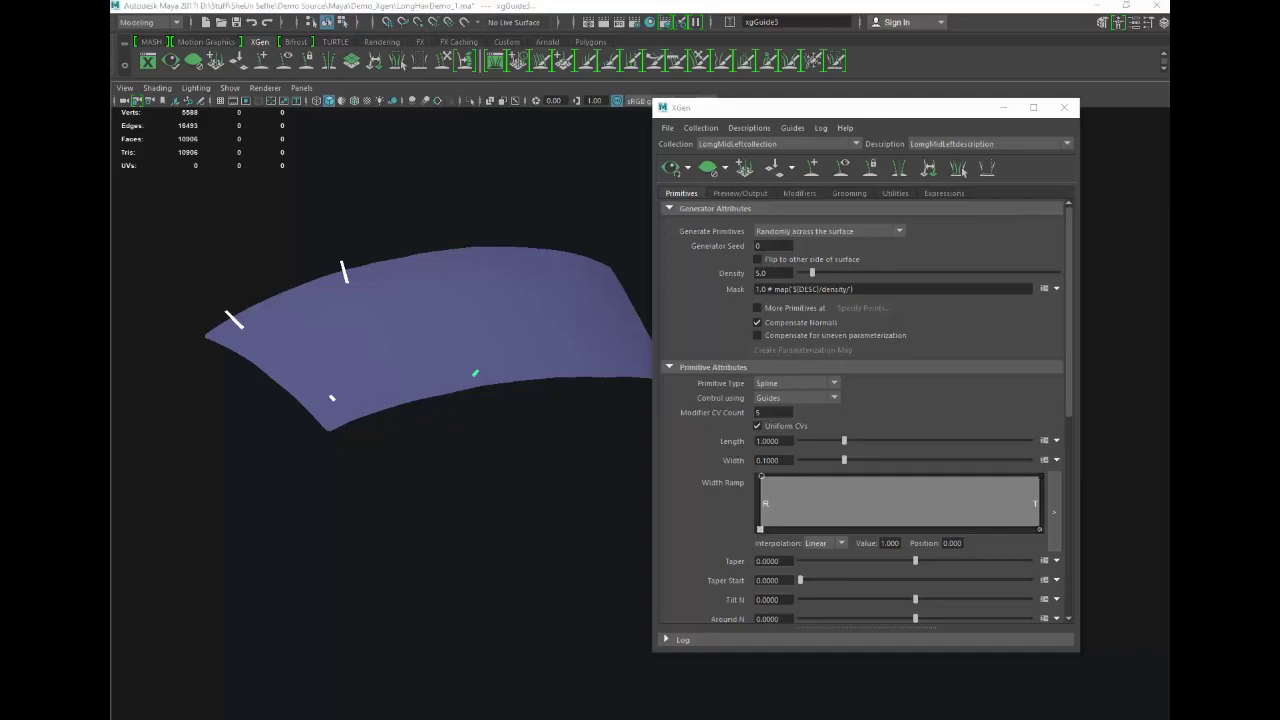
{"action": "left_click_drag", "start_coordinate": [431, 145], "coordinate": [182, 174]}
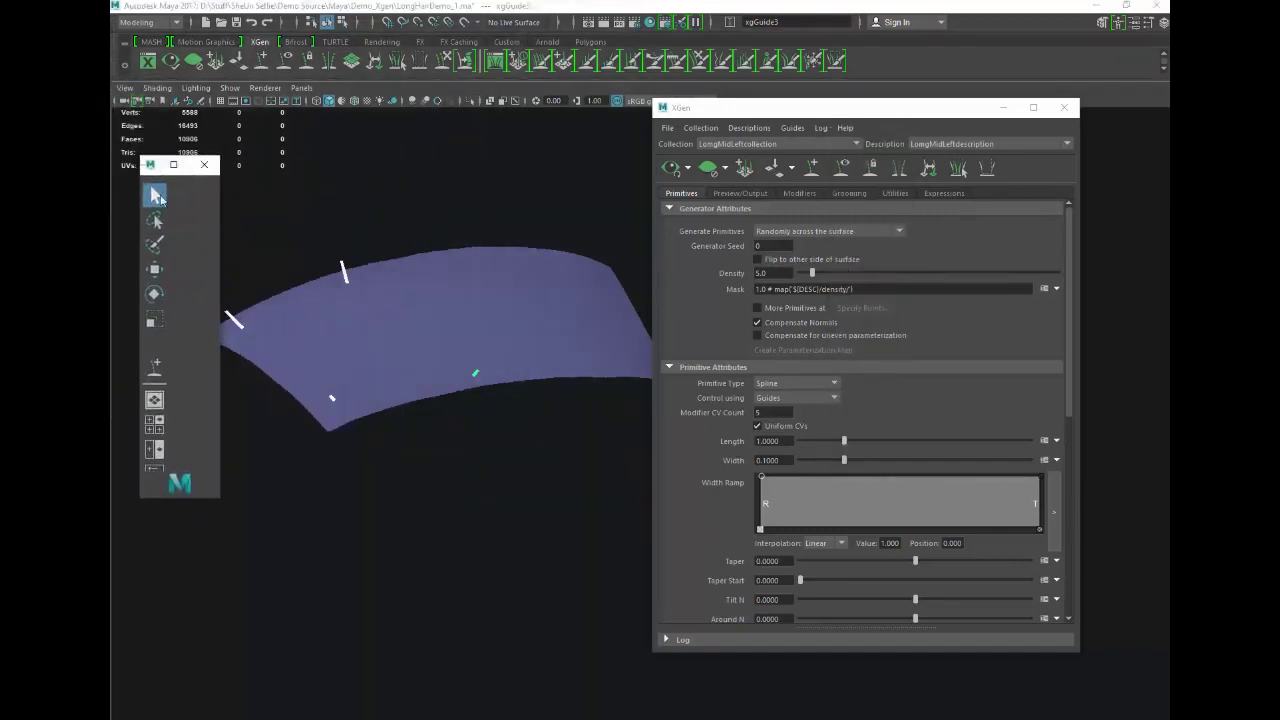
{"action": "left_click", "coordinate": [206, 166]}
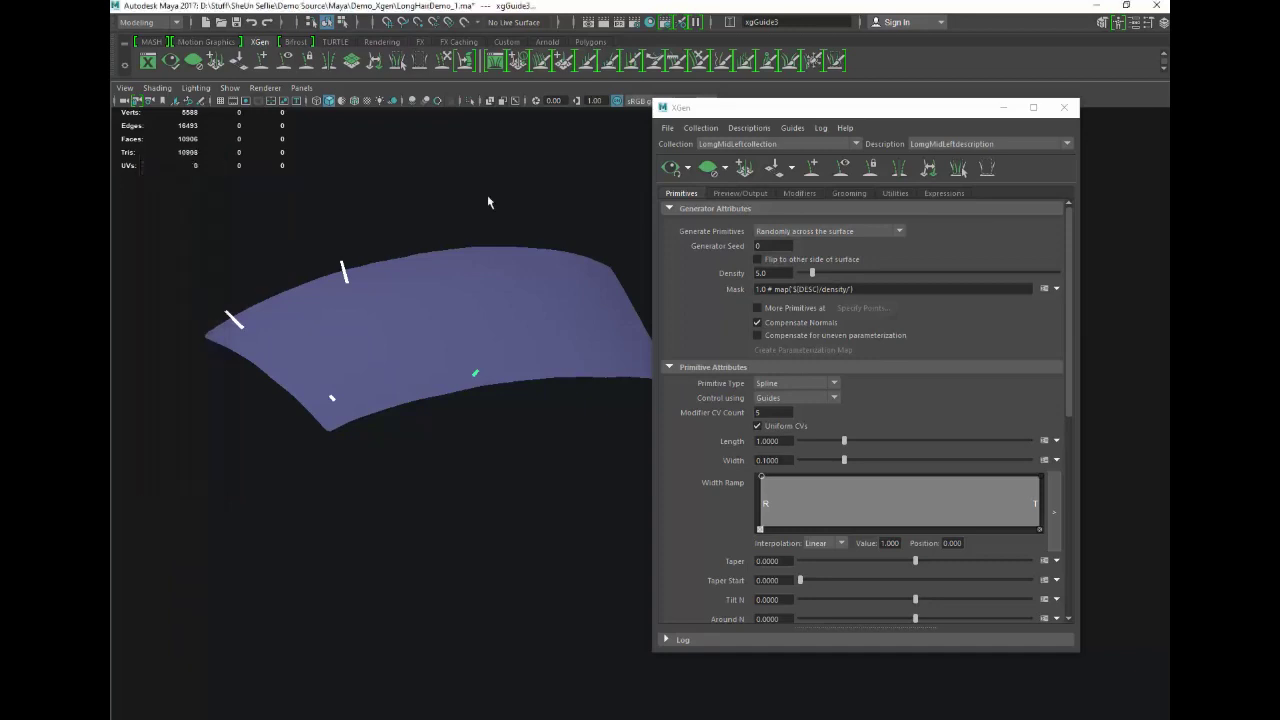
- Set the length of the four selected guides to 25
{"action": "scroll", "coordinate": [419, 207], "scroll_direction": "down", "scroll_amount": 2}
{"action": "middle_click_drag", "start_coordinate": [418, 207], "coordinate": [291, 186], "text": "alt"}
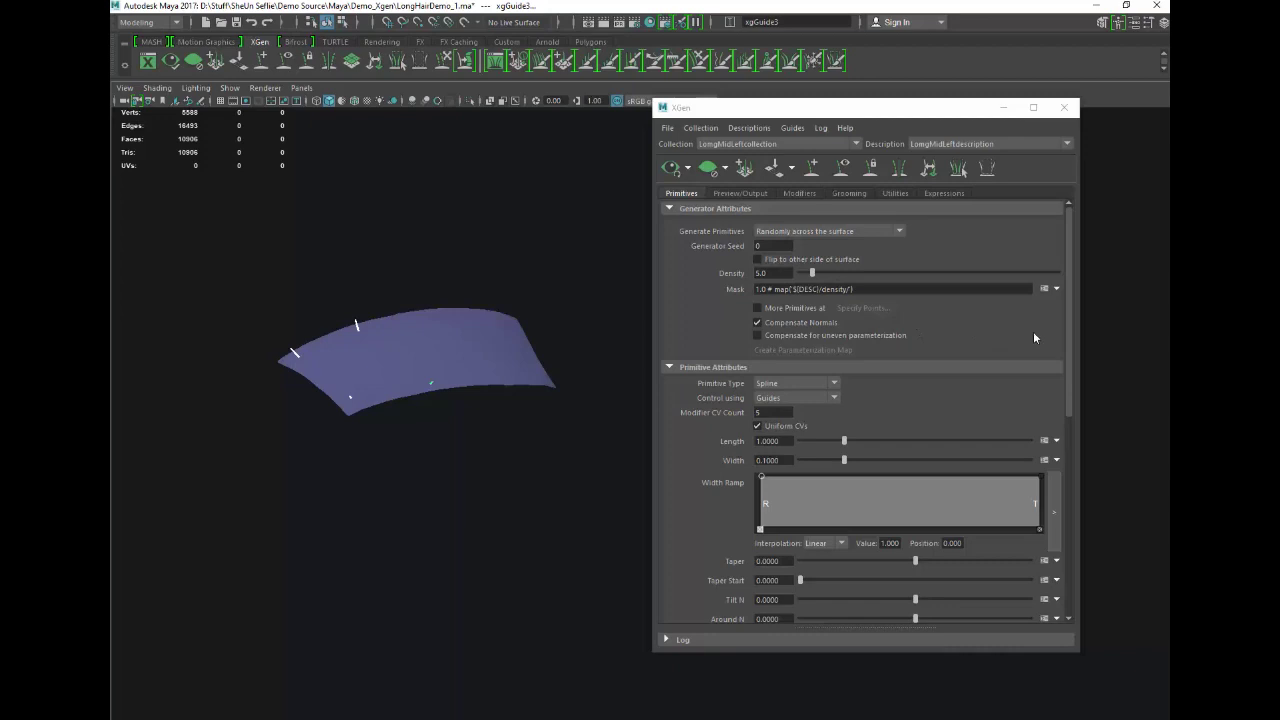
{"action": "left_click_drag", "start_coordinate": [1070, 342], "coordinate": [1089, 480]}
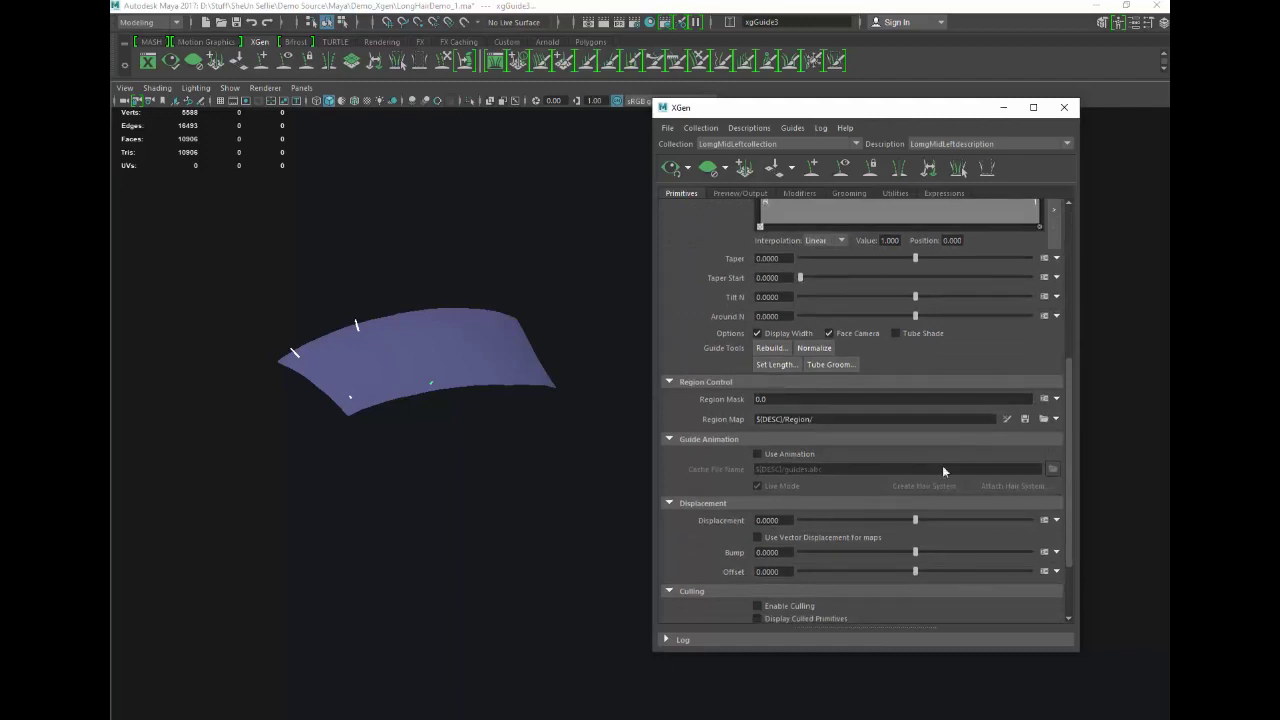
{"action": "left_click", "coordinate": [777, 365]}
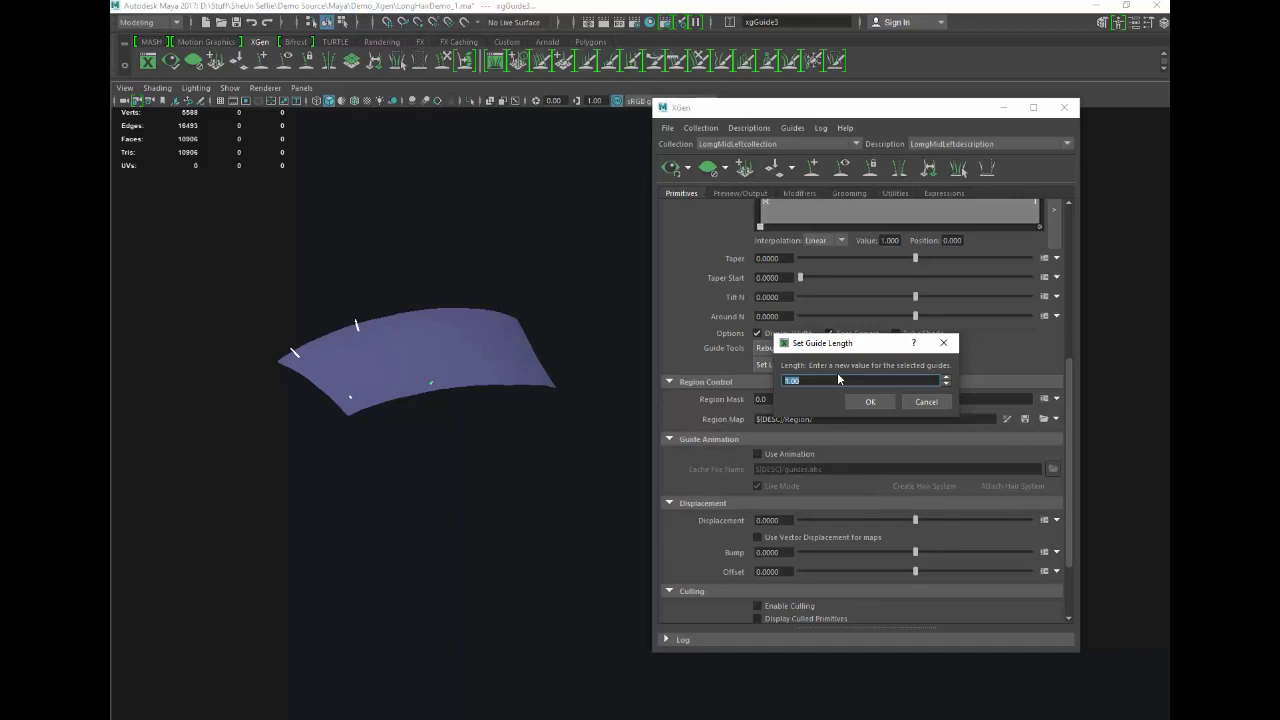
{"action": "type", "text": "25"}
{"action": "left_click", "coordinate": [870, 401]}
{"action": "scroll", "coordinate": [337, 411], "scroll_direction": "up", "scroll_amount": 3}
{"action": "scroll", "coordinate": [337, 411], "scroll_direction": "down", "scroll_amount": 5}
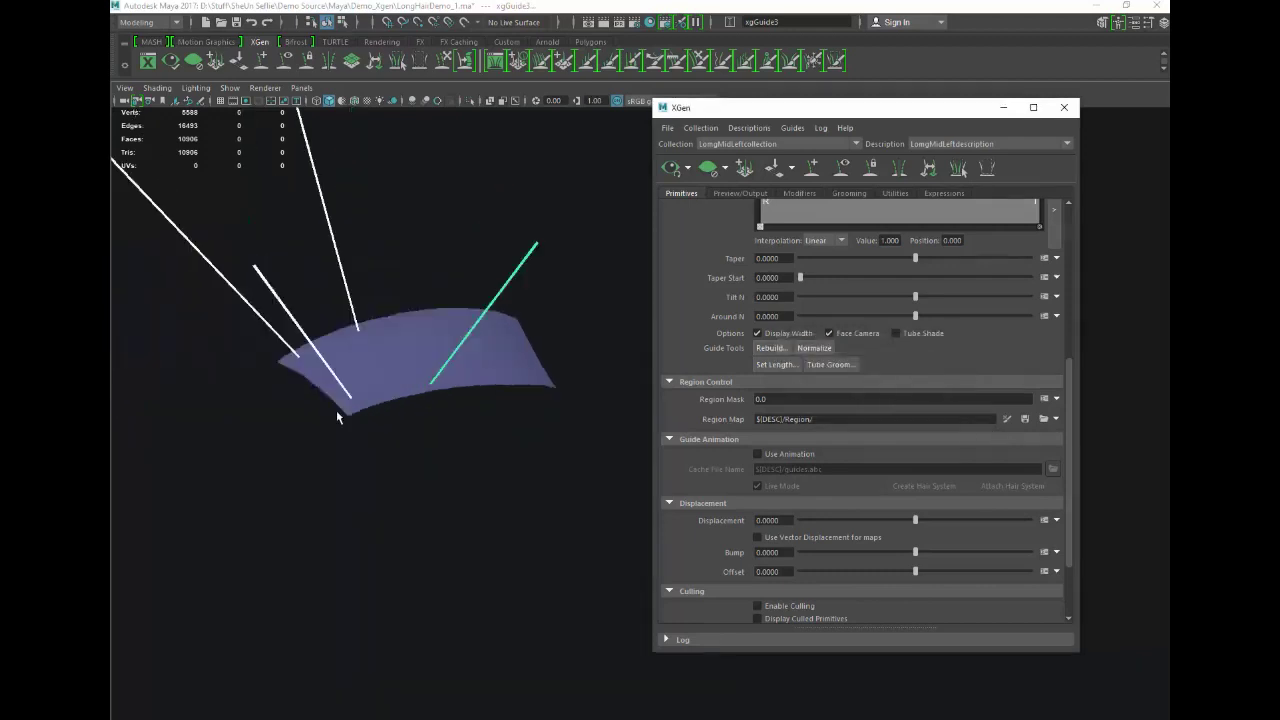
{"action": "left_click_drag", "start_coordinate": [341, 412], "coordinate": [510, 308], "text": "alt"}
{"action": "scroll", "coordinate": [512, 308], "scroll_direction": "up", "scroll_amount": 3}
{"action": "scroll", "coordinate": [549, 282], "scroll_direction": "down", "scroll_amount": 3}
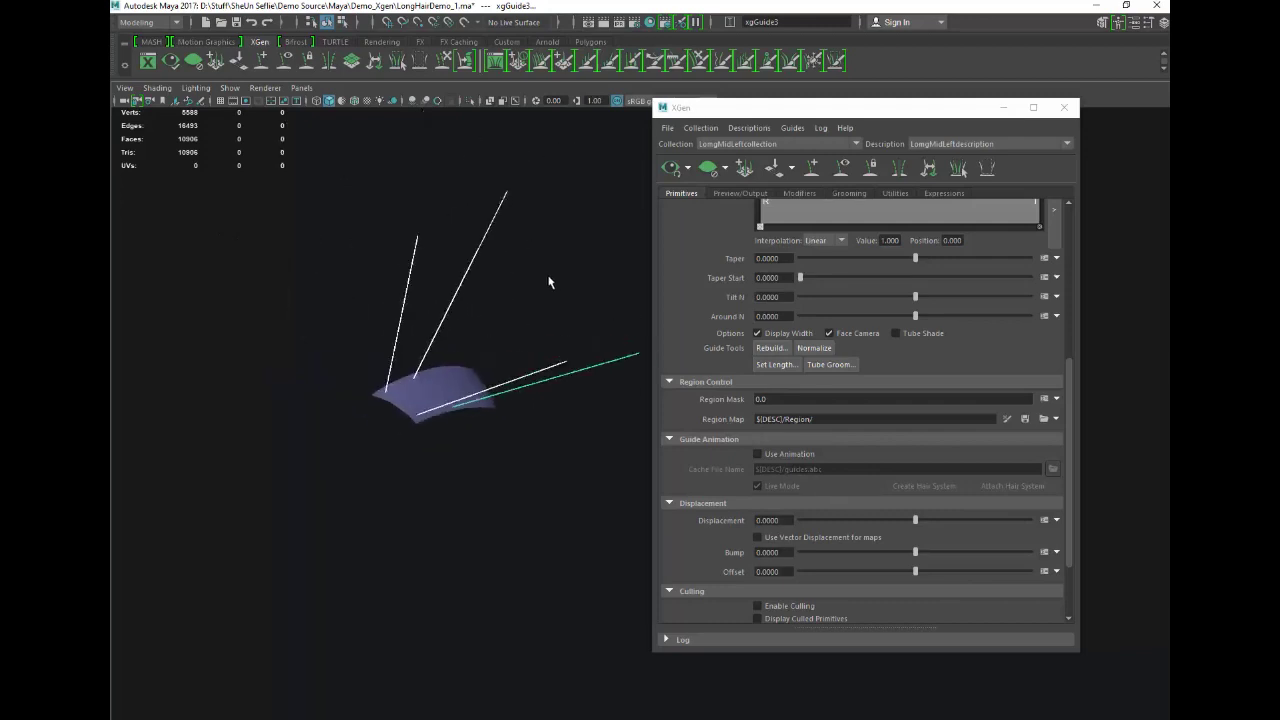
- Move the XGen window away from the guides and show the floating Channel Box / Layer Editor
{"action": "left_click_drag", "start_coordinate": [818, 113], "coordinate": [904, 135]}
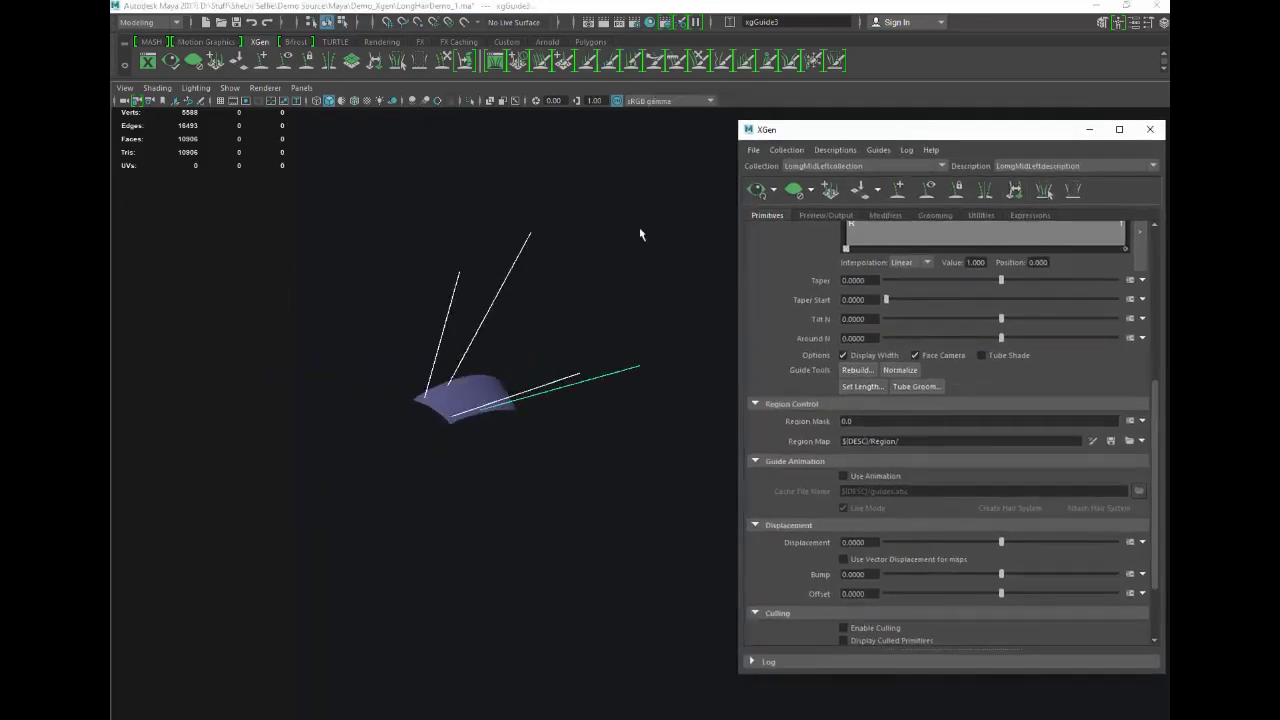
{"action": "key", "text": "space"}
{"action": "left_click_drag", "start_coordinate": [563, 160], "coordinate": [717, 224]}
{"action": "left_click_drag", "start_coordinate": [1166, 264], "coordinate": [708, 226]}
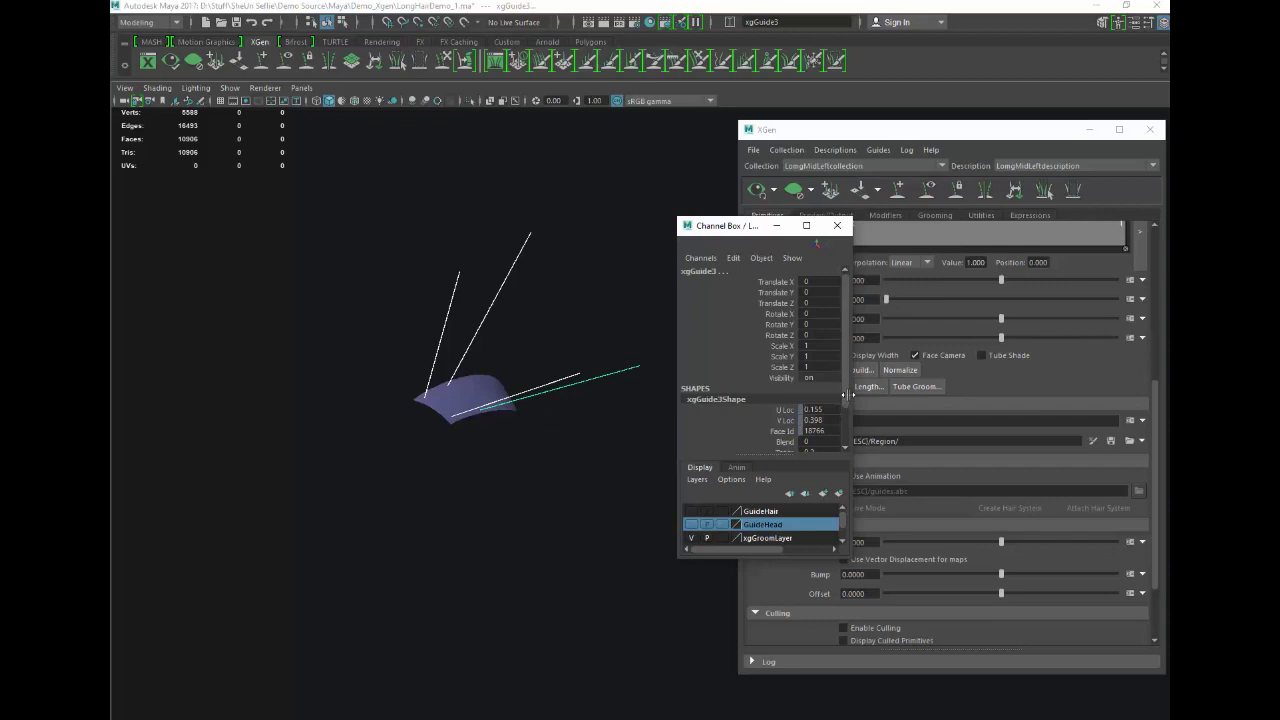
- Show the GuideHair layer and compare the four straight guides with the sculpted hair model from several angles
{"action": "left_click", "coordinate": [691, 512]}
{"action": "left_click_drag", "start_coordinate": [415, 554], "coordinate": [309, 372], "text": "alt"}
{"action": "scroll", "coordinate": [392, 514], "scroll_direction": "down", "scroll_amount": 3}
{"action": "scroll", "coordinate": [397, 521], "scroll_direction": "up", "scroll_amount": 5}
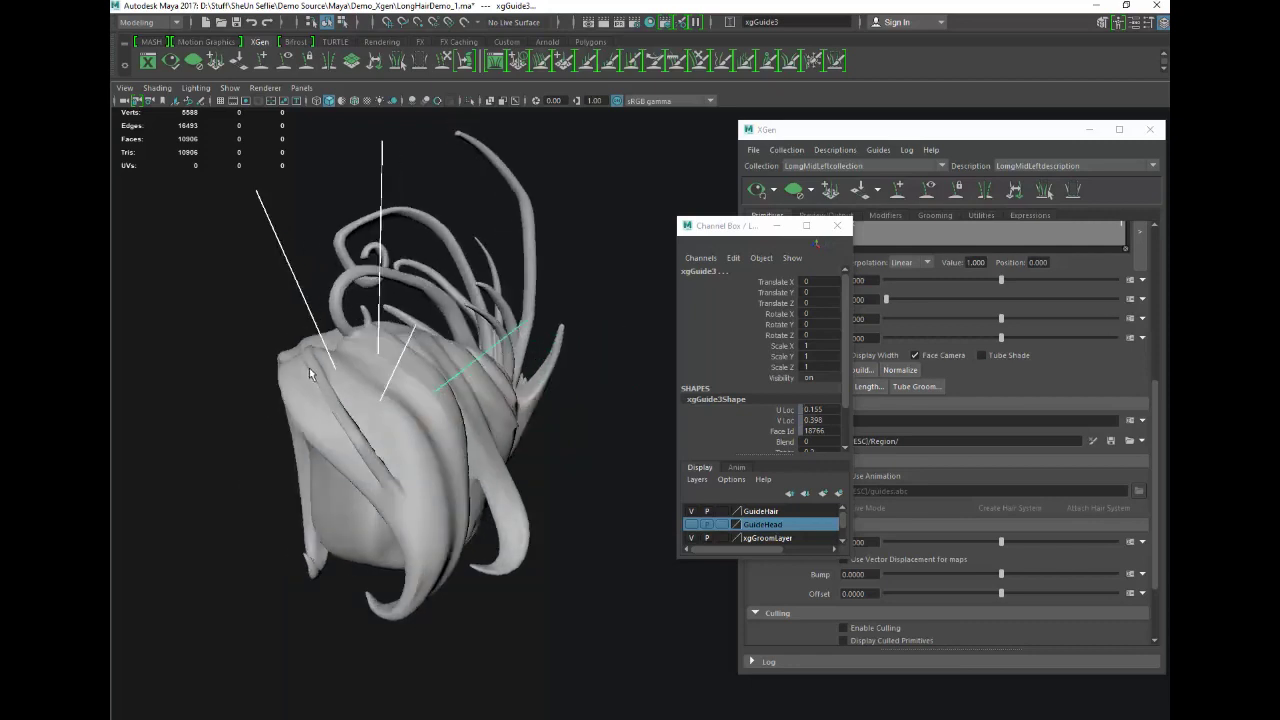
{"action": "left_click_drag", "start_coordinate": [278, 435], "coordinate": [298, 378], "text": "alt"}
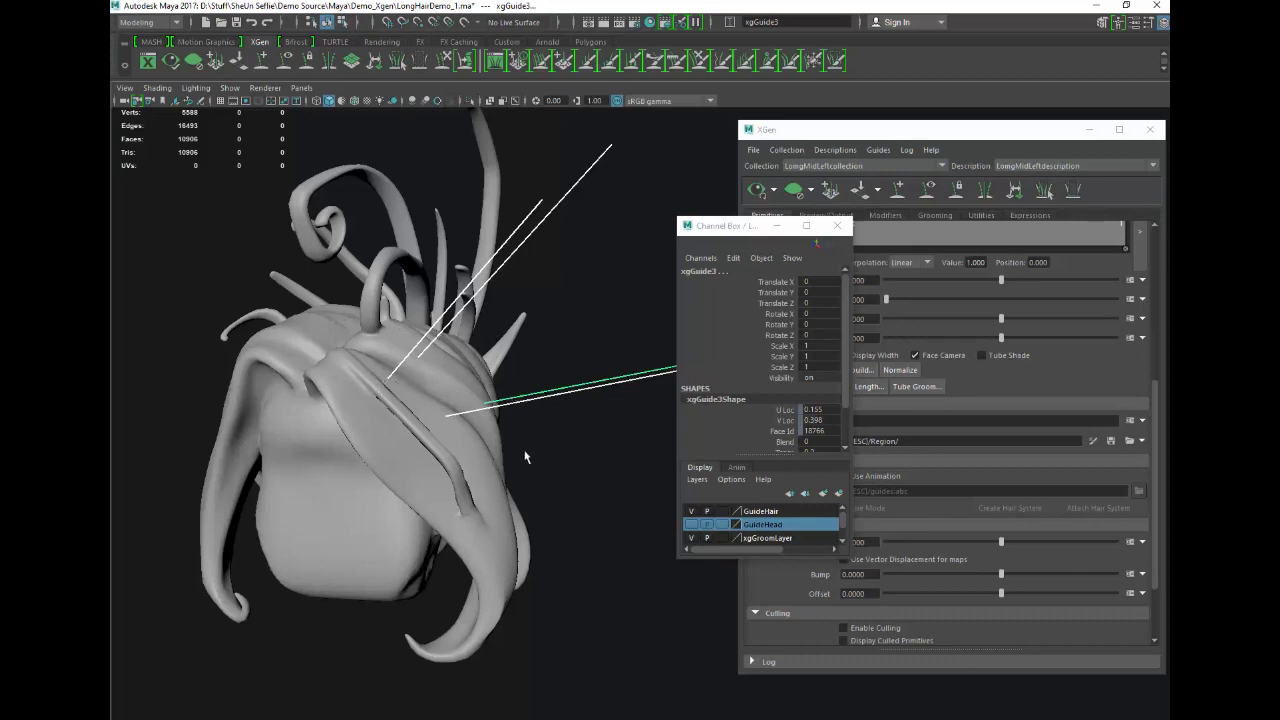
{"action": "left_click_drag", "start_coordinate": [524, 452], "coordinate": [490, 505], "text": "alt"}
{"action": "left_click_drag", "start_coordinate": [259, 439], "coordinate": [343, 440], "text": "alt"}
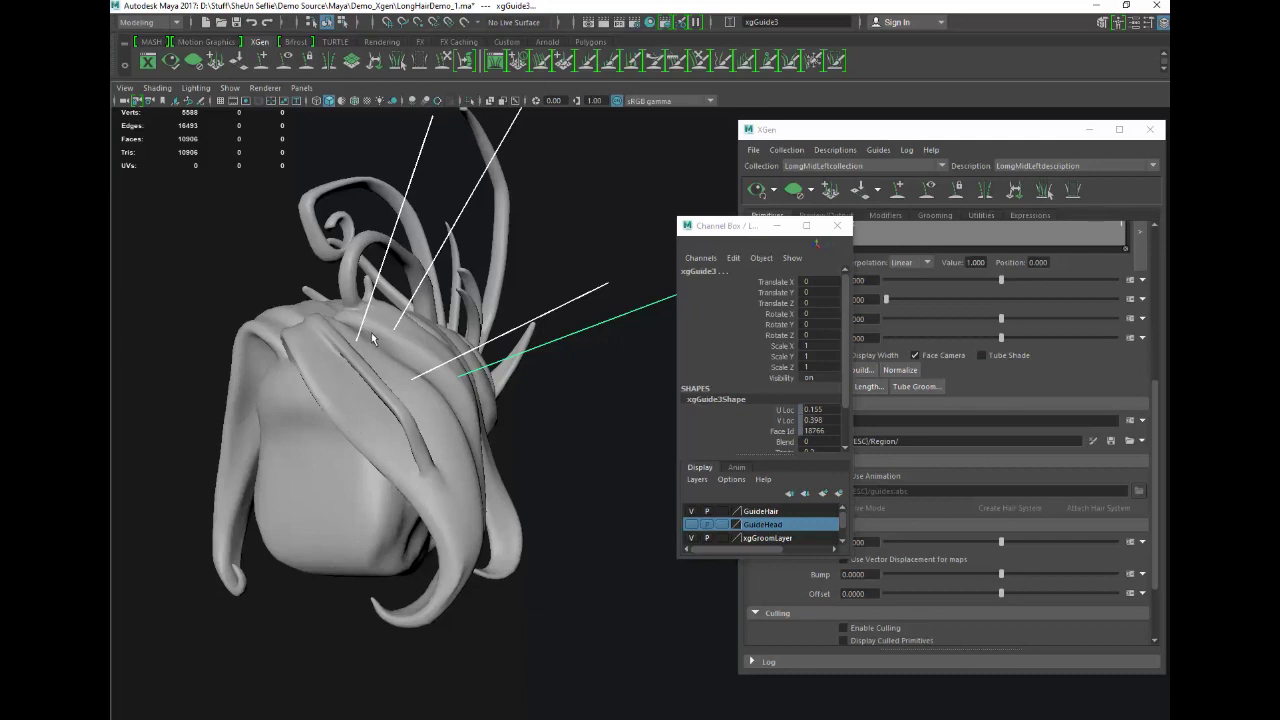
{"action": "left_click_drag", "start_coordinate": [542, 385], "coordinate": [606, 463], "text": "alt"}
- Hide the GuideHair layer and close the floating Channel Box / Layer Editor
{"action": "left_click", "coordinate": [689, 511]}
{"action": "left_click_drag", "start_coordinate": [468, 455], "coordinate": [517, 451], "text": "alt"}
{"action": "scroll", "coordinate": [510, 452], "scroll_direction": "up", "scroll_amount": 3}
{"action": "scroll", "coordinate": [510, 449], "scroll_direction": "down", "scroll_amount": 3}
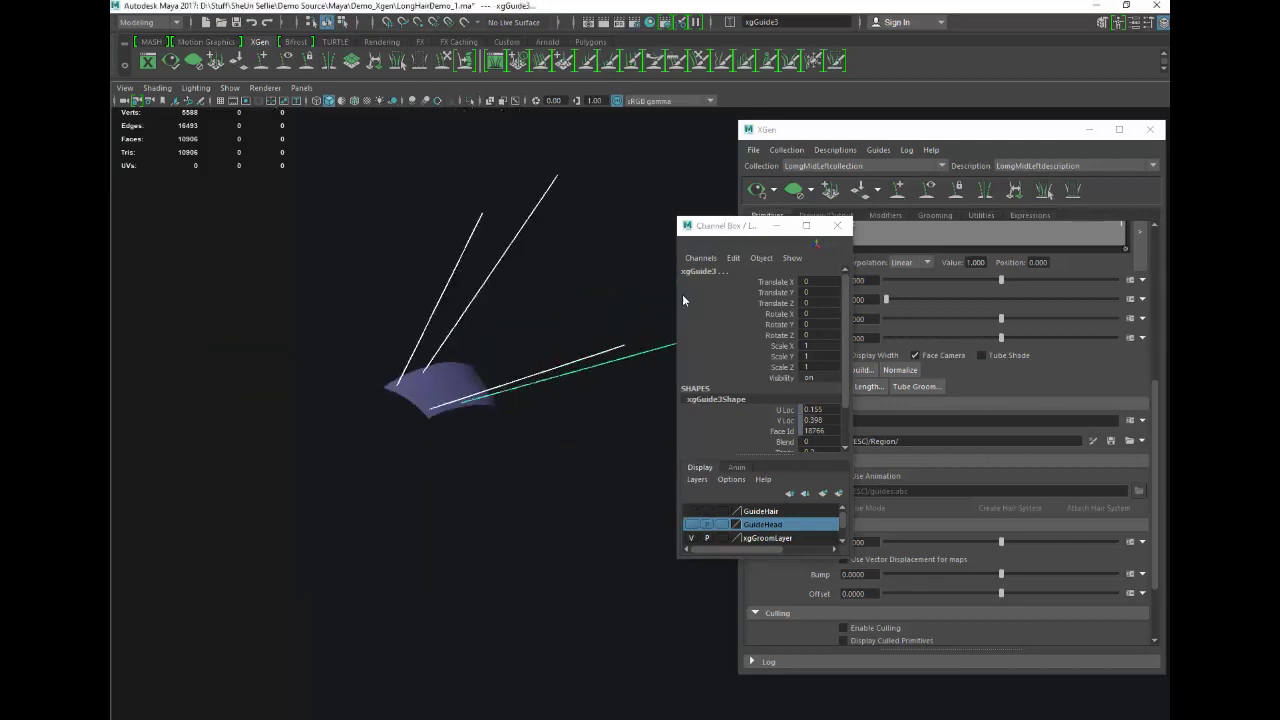
{"action": "left_click_drag", "start_coordinate": [705, 228], "coordinate": [734, 228]}
{"action": "left_click", "coordinate": [866, 225]}
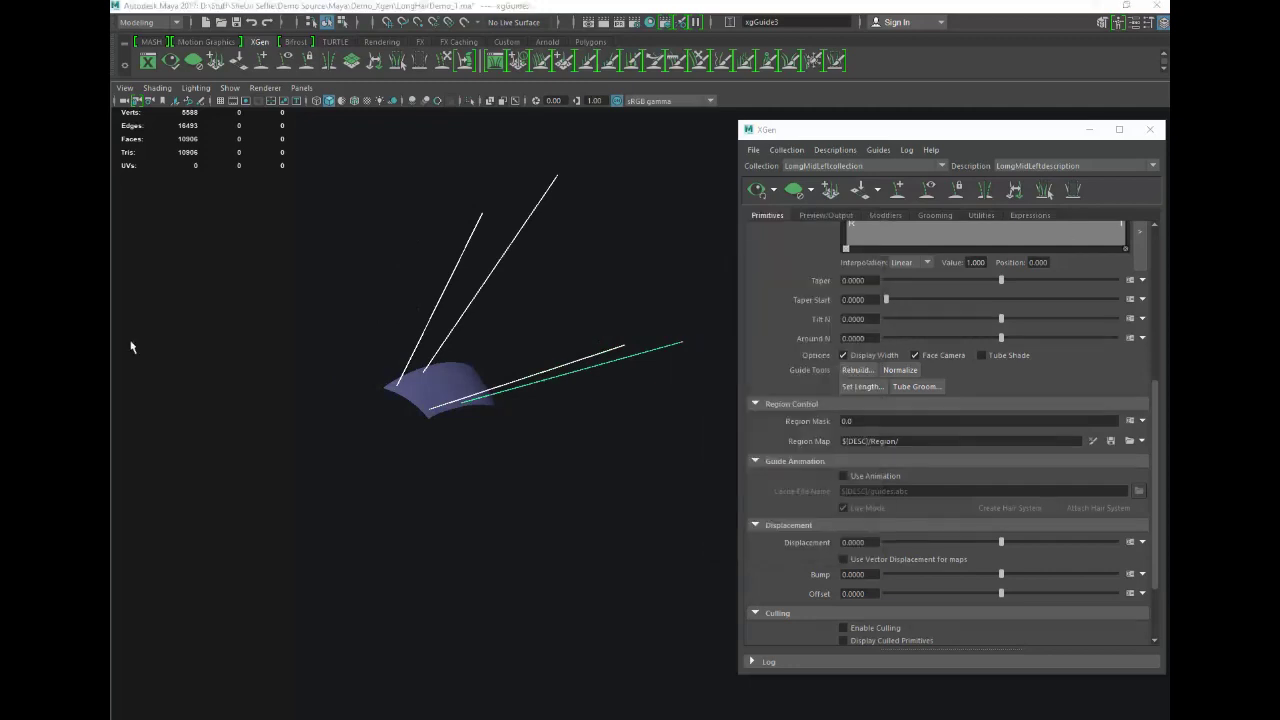
- Lighten the 3D views' background colour to a light grey in the Colors settings and save the change
{"action": "left_click_drag", "start_coordinate": [173, 319], "coordinate": [185, 315], "text": "alt"}
{"action": "middle_click_drag", "start_coordinate": [360, 187], "coordinate": [341, 216], "text": "alt"}
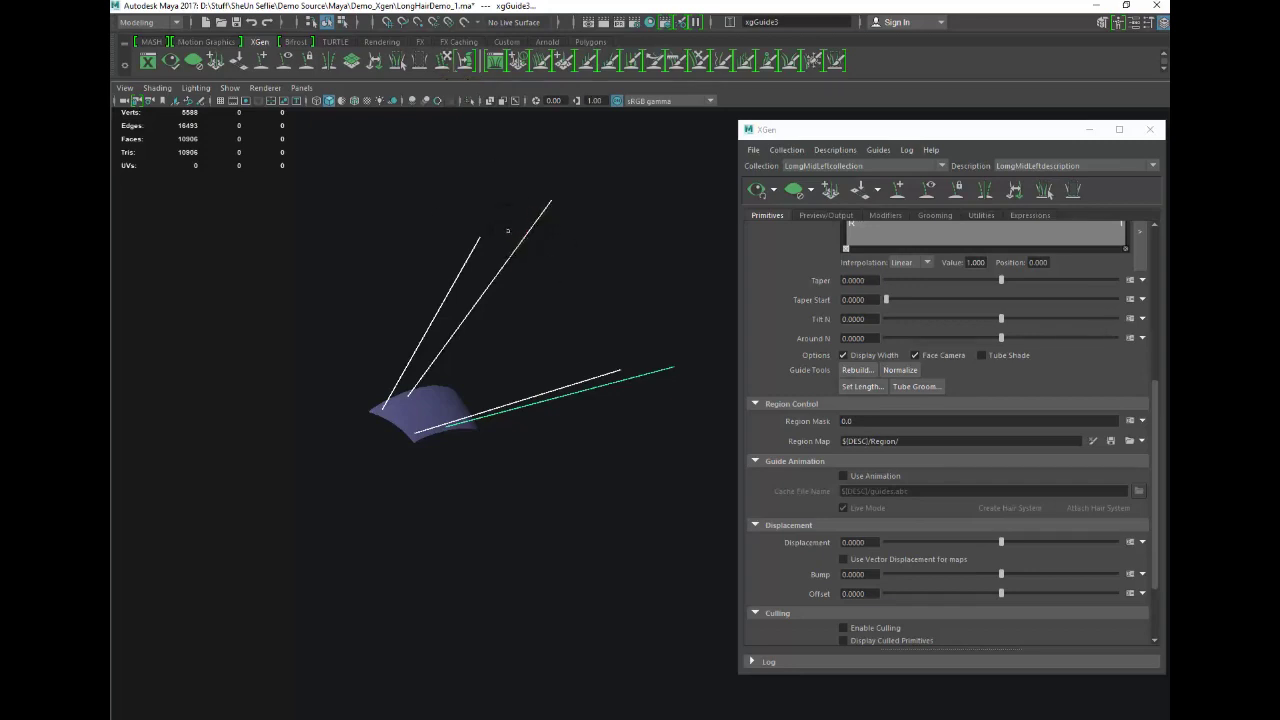
{"action": "key", "text": "space"}
{"action": "left_click_drag", "start_coordinate": [413, 140], "coordinate": [604, 323]}
{"action": "mouse_move", "coordinate": [436, 268]}
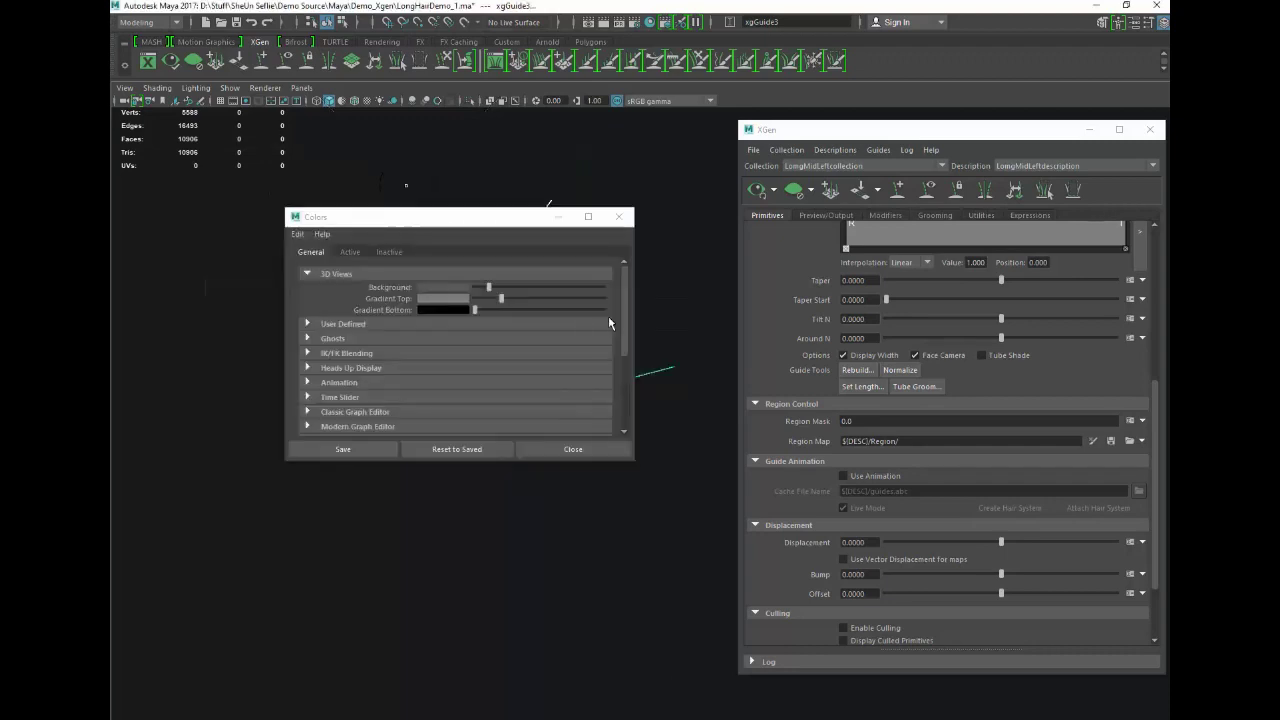
{"action": "left_click_drag", "start_coordinate": [488, 288], "coordinate": [546, 288]}
{"action": "left_click", "coordinate": [536, 289]}
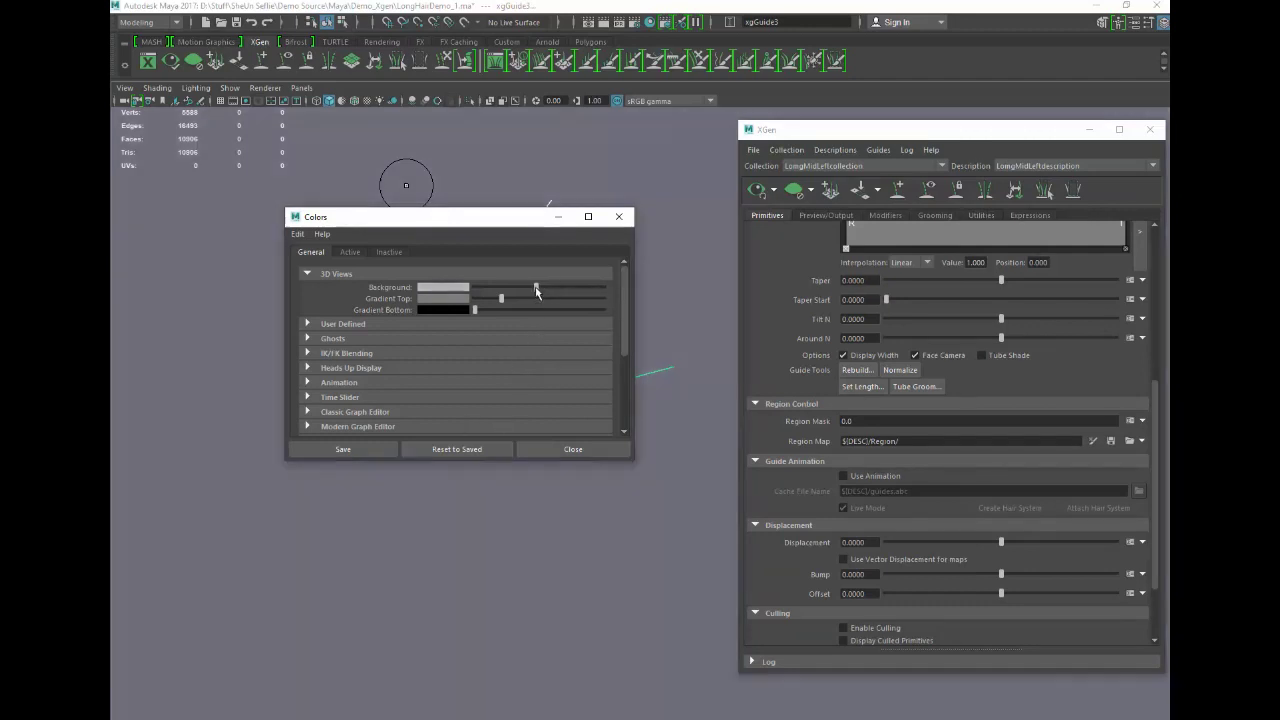
{"action": "left_click", "coordinate": [343, 449]}
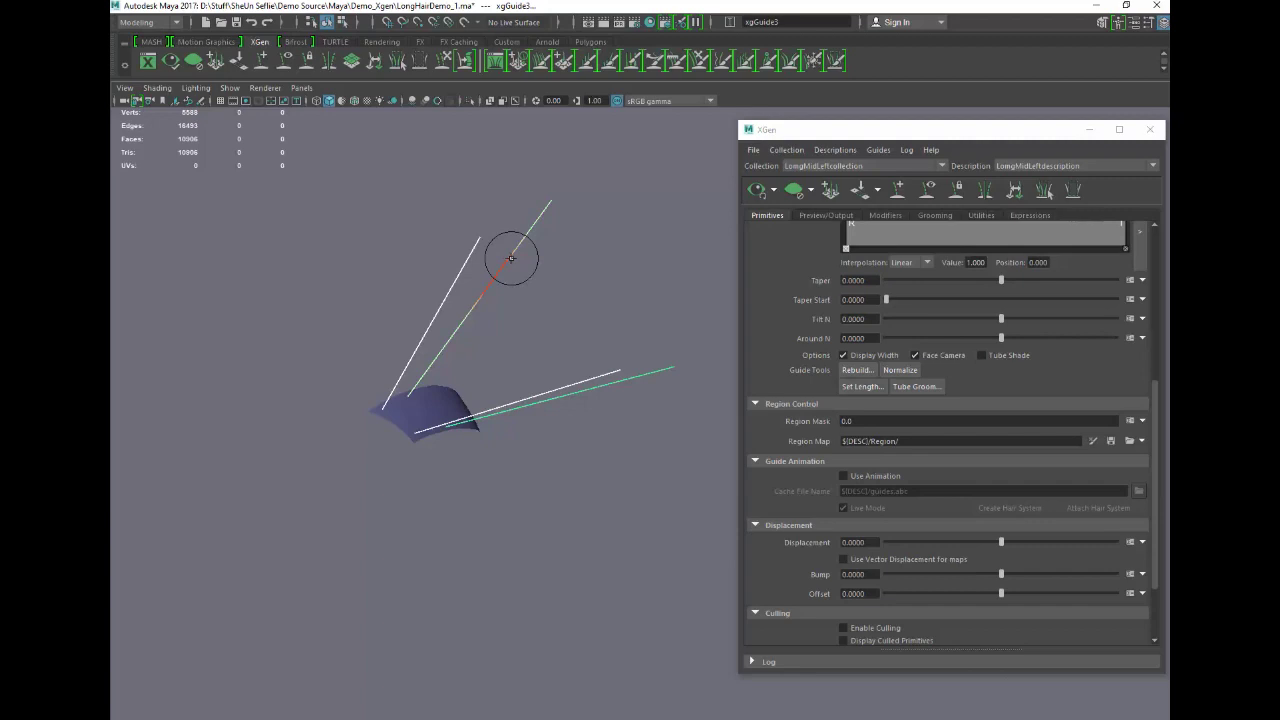
- Brush the four straight guides outward and downward into hanging arcs with the guide sculpting brush
{"action": "mouse_move", "coordinate": [530, 258]}
{"action": "left_mouse_down"}
{"action": "mouse_move", "coordinate": [548, 260]}
{"action": "mouse_move", "coordinate": [538, 263]}
{"action": "mouse_move", "coordinate": [560, 241]}
{"action": "mouse_move", "coordinate": [652, 345]}
{"action": "mouse_move", "coordinate": [725, 493]}
{"action": "left_mouse_up"}
{"action": "mouse_move", "coordinate": [536, 289]}
{"action": "left_mouse_down"}
{"action": "mouse_move", "coordinate": [471, 237]}
{"action": "mouse_move", "coordinate": [500, 366]}
{"action": "mouse_move", "coordinate": [639, 587]}
{"action": "mouse_move", "coordinate": [663, 463]}
{"action": "mouse_move", "coordinate": [537, 331]}
{"action": "left_mouse_up"}
{"action": "left_click_drag", "start_coordinate": [647, 316], "coordinate": [669, 677]}
{"action": "left_click_drag", "start_coordinate": [661, 328], "coordinate": [672, 580]}
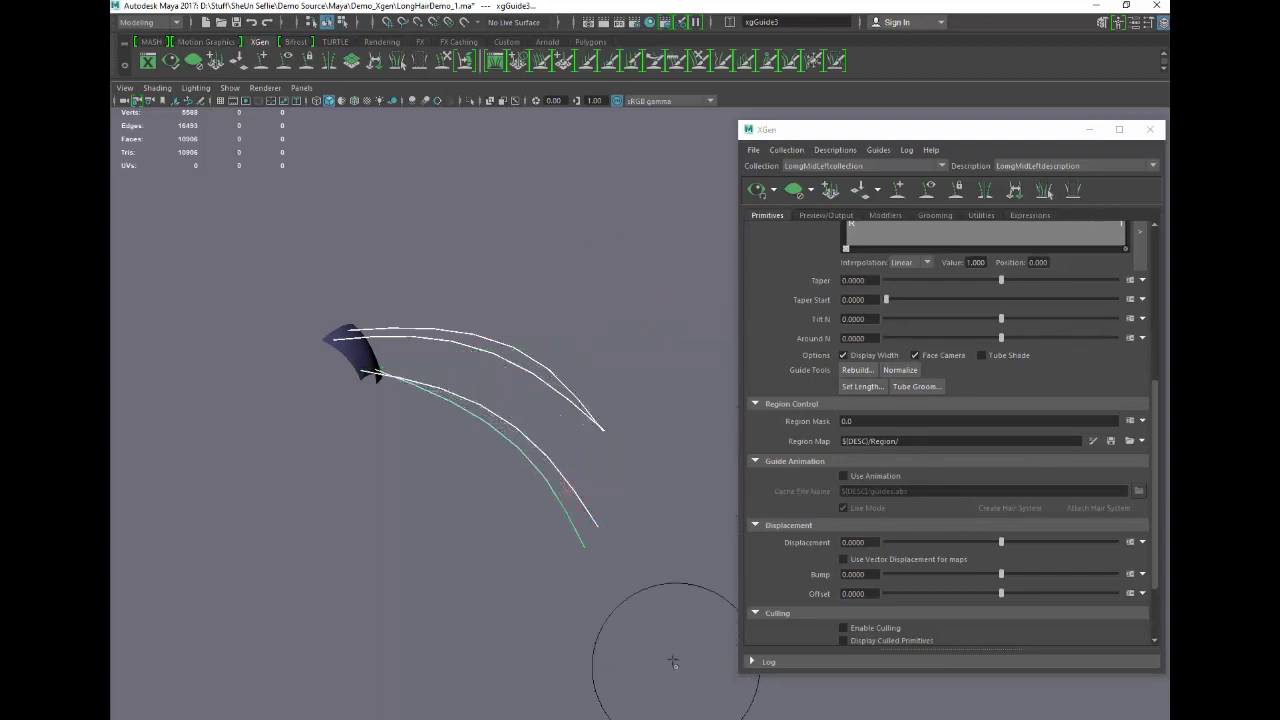
{"action": "left_click_drag", "start_coordinate": [606, 546], "coordinate": [597, 631]}
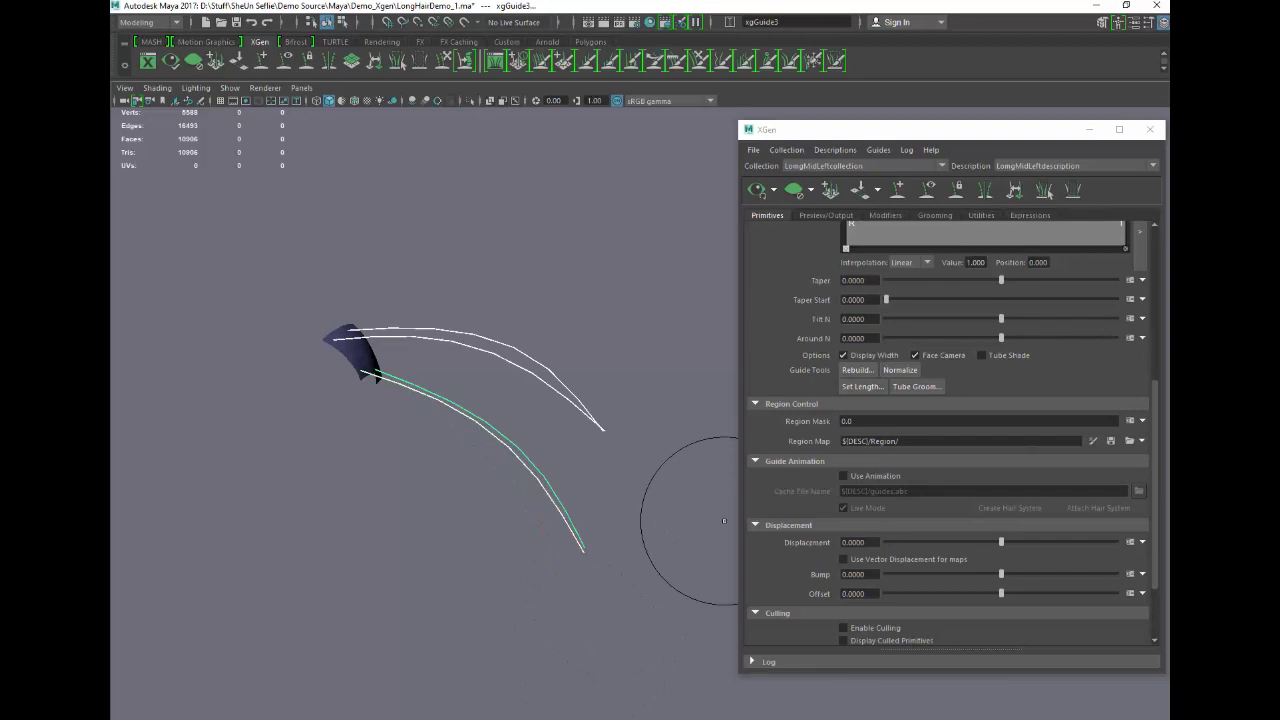
- Bring back the head and hair model and pull the guides inward to follow its long side lock
{"action": "key", "text": "ctrl+1"}
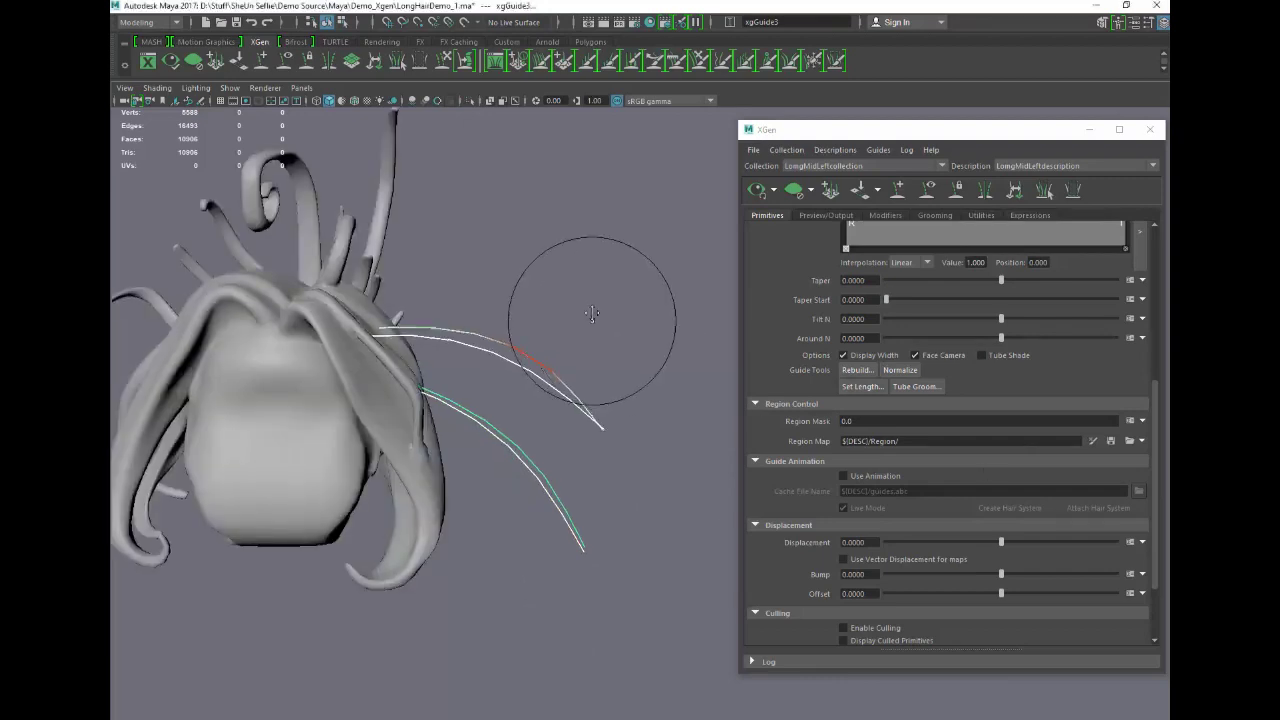
{"action": "left_click_drag", "start_coordinate": [592, 317], "coordinate": [604, 252], "text": "alt"}
{"action": "mouse_move", "coordinate": [593, 472]}
{"action": "left_mouse_down"}
{"action": "mouse_move", "coordinate": [457, 528]}
{"action": "mouse_move", "coordinate": [394, 586]}
{"action": "mouse_move", "coordinate": [463, 466]}
{"action": "left_mouse_up"}
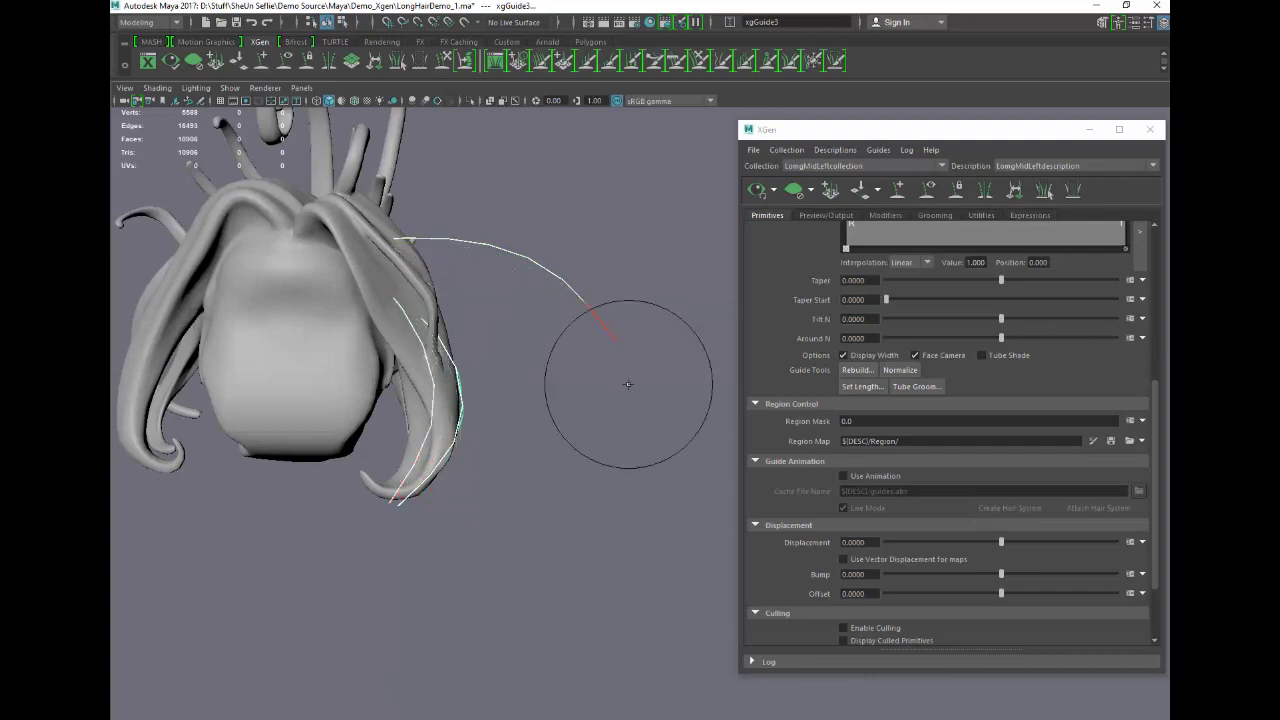
{"action": "mouse_move", "coordinate": [608, 323]}
{"action": "left_mouse_down"}
{"action": "mouse_move", "coordinate": [565, 493]}
{"action": "mouse_move", "coordinate": [429, 606]}
{"action": "mouse_move", "coordinate": [443, 594]}
{"action": "left_mouse_up"}
- Rebuild the four guides with a CV count of 8 to give them a smoother curve along the side lock
{"action": "scroll", "coordinate": [454, 578], "scroll_direction": "up", "scroll_amount": 3}
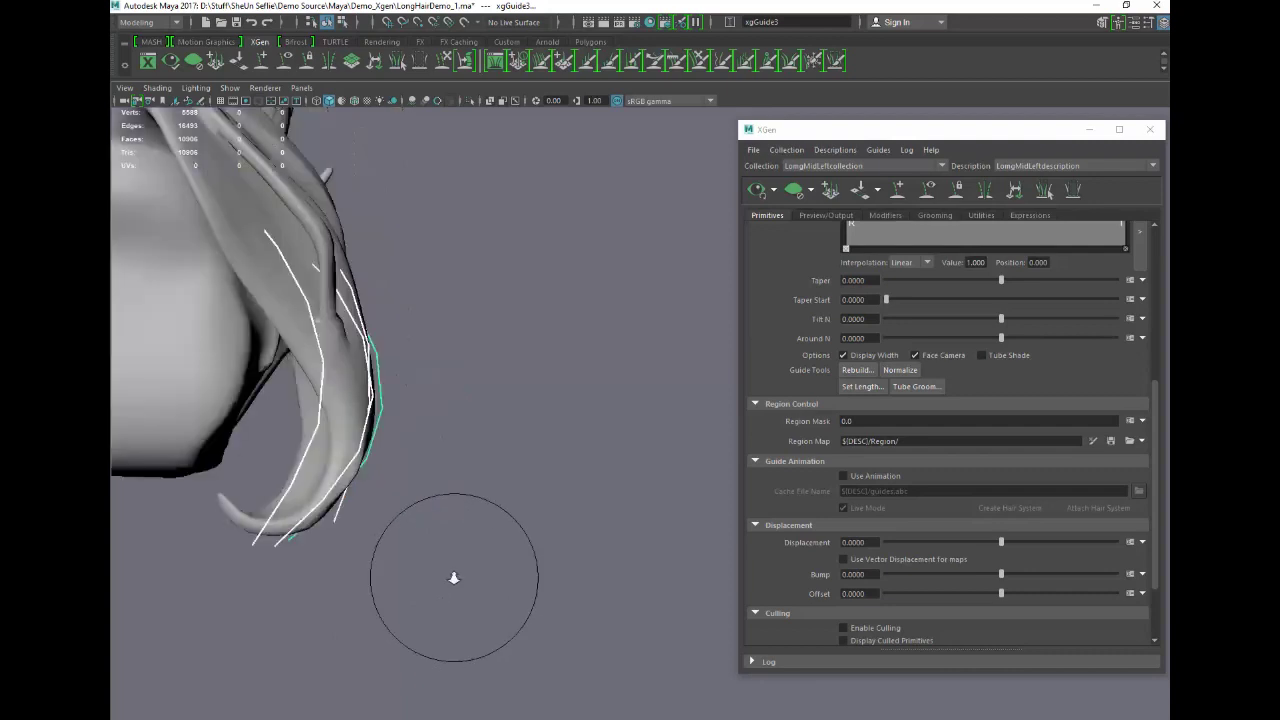
{"action": "scroll", "coordinate": [454, 578], "scroll_direction": "up", "scroll_amount": 3}
{"action": "middle_click_drag", "start_coordinate": [454, 578], "coordinate": [597, 573], "text": "alt"}
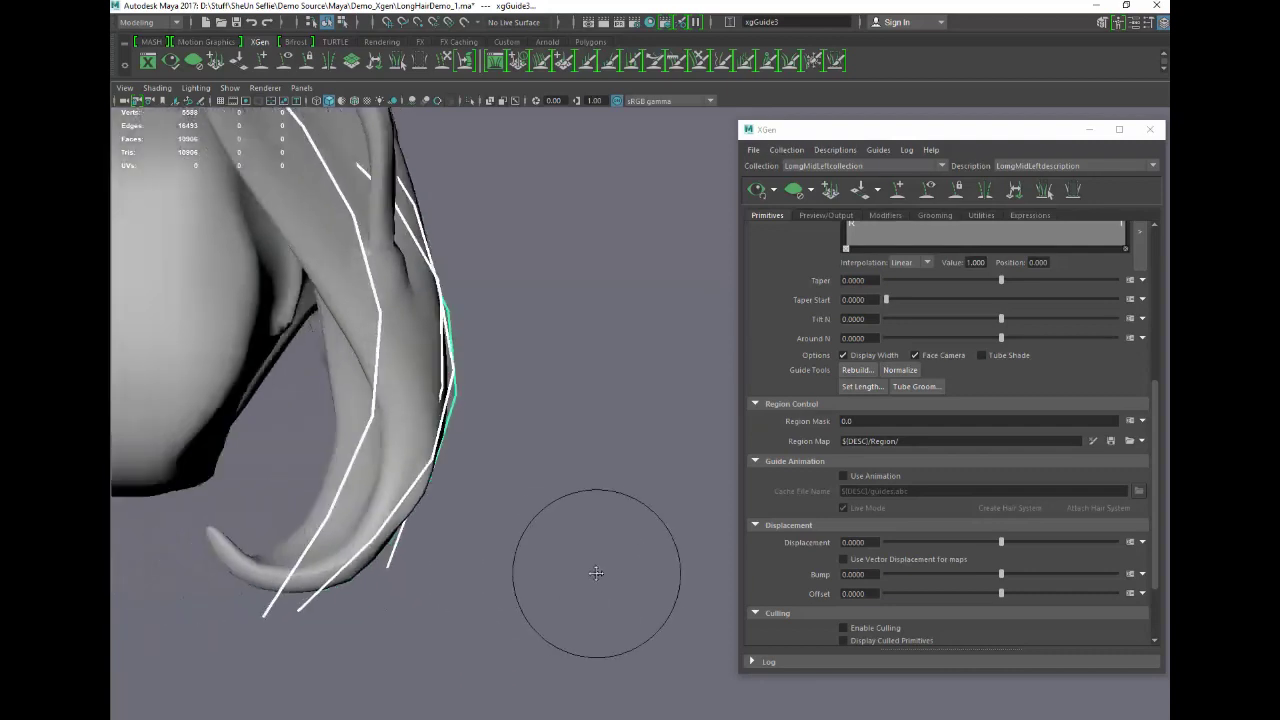
{"action": "scroll", "coordinate": [595, 569], "scroll_direction": "down", "scroll_amount": 3}
{"action": "scroll", "coordinate": [589, 563], "scroll_direction": "up", "scroll_amount": 3}
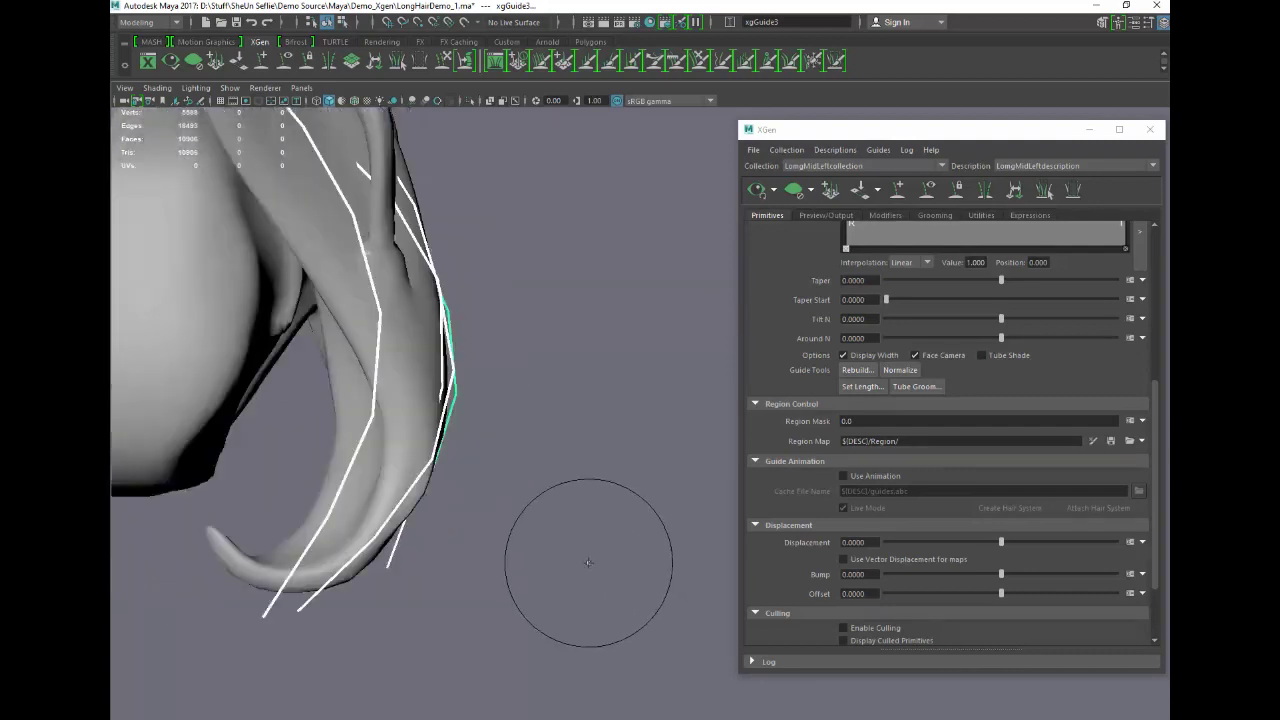
{"action": "scroll", "coordinate": [589, 563], "scroll_direction": "down", "scroll_amount": 4}
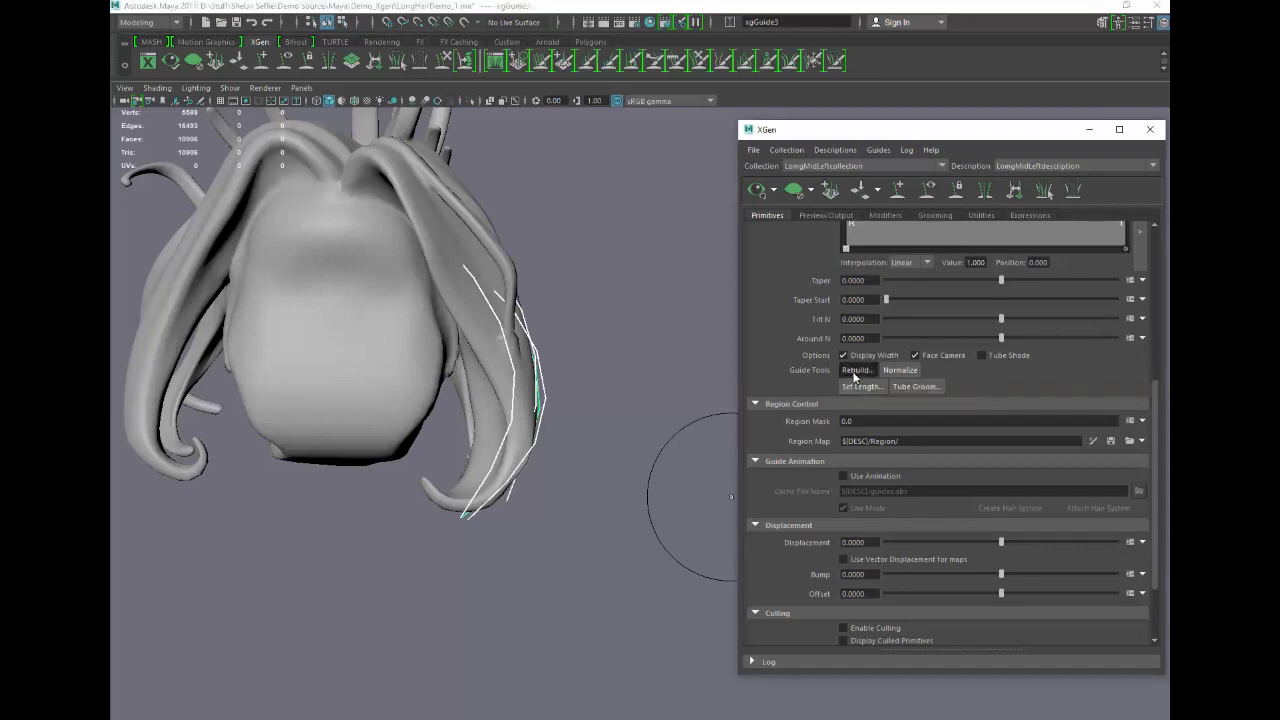
{"action": "left_click", "coordinate": [855, 370]}
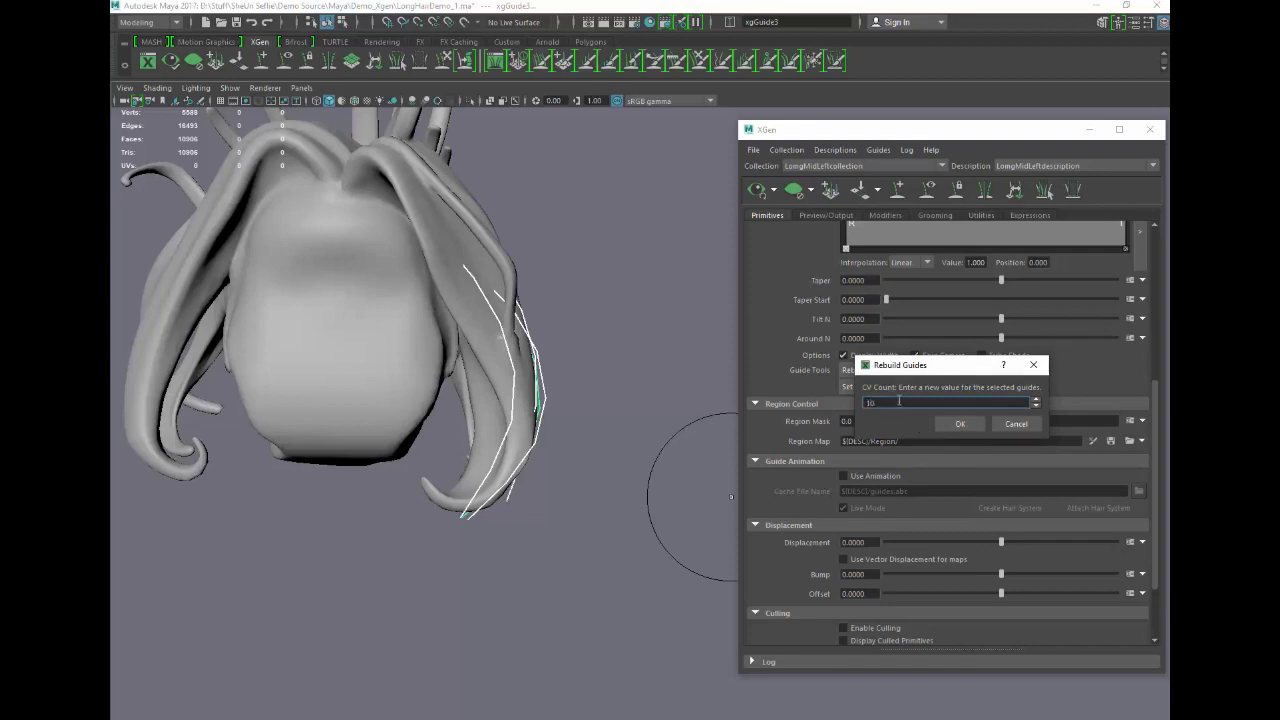
{"action": "type", "text": "8"}
{"action": "left_click", "coordinate": [958, 426]}
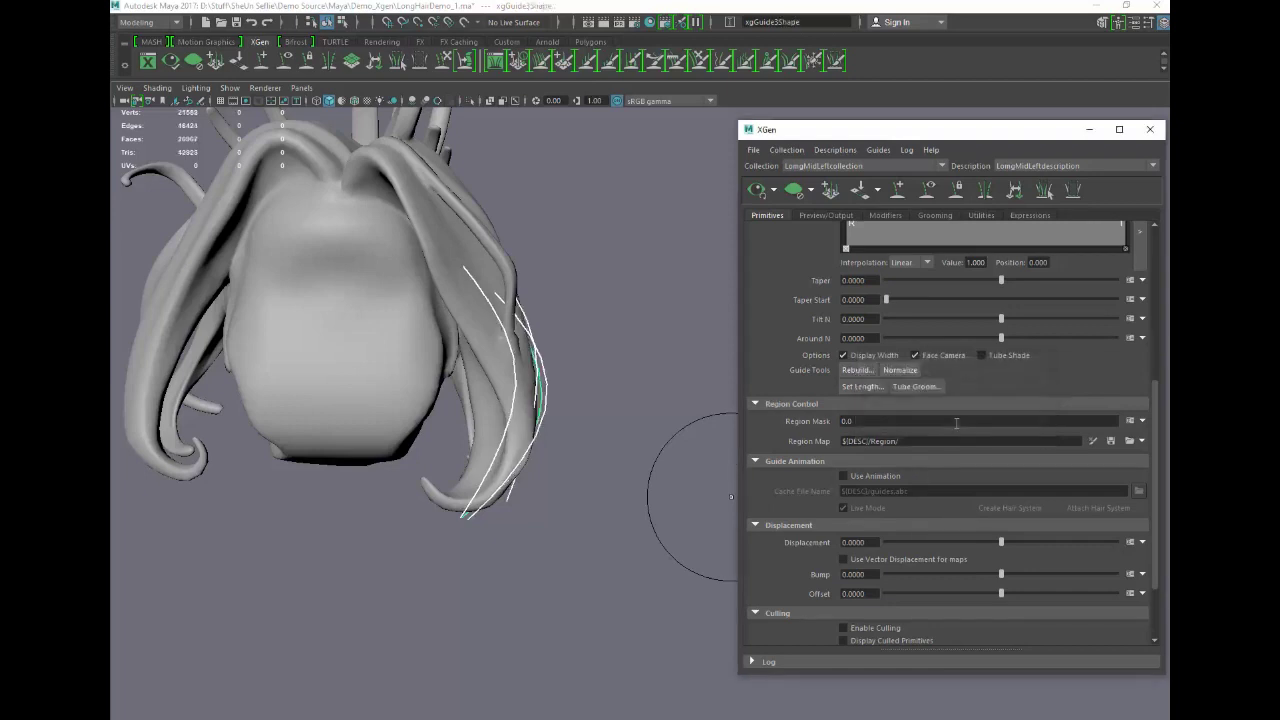
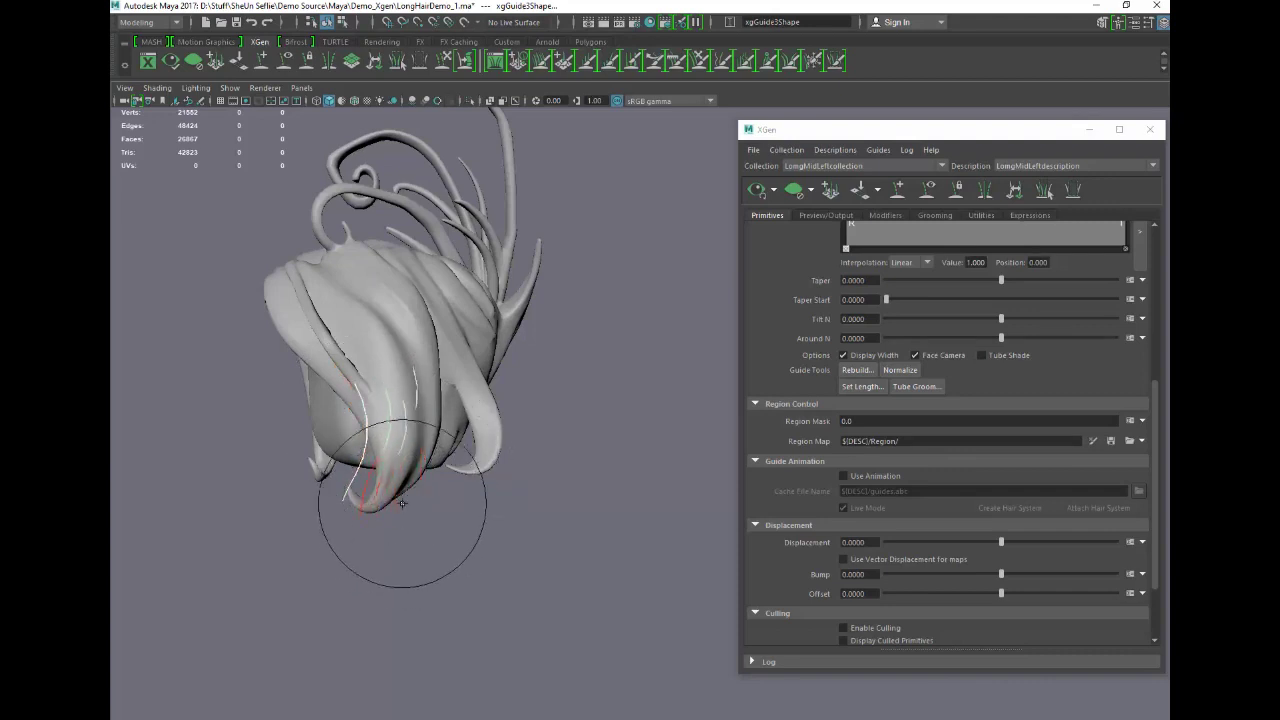
- Move the XGen window aside and sculpt the guide rooted at the shell's back edge into one smooth arc, adjusting the brush size
{"action": "left_click_drag", "start_coordinate": [1072, 134], "coordinate": [1169, 152]}
{"action": "left_click_drag", "start_coordinate": [749, 353], "coordinate": [829, 366], "text": "alt"}
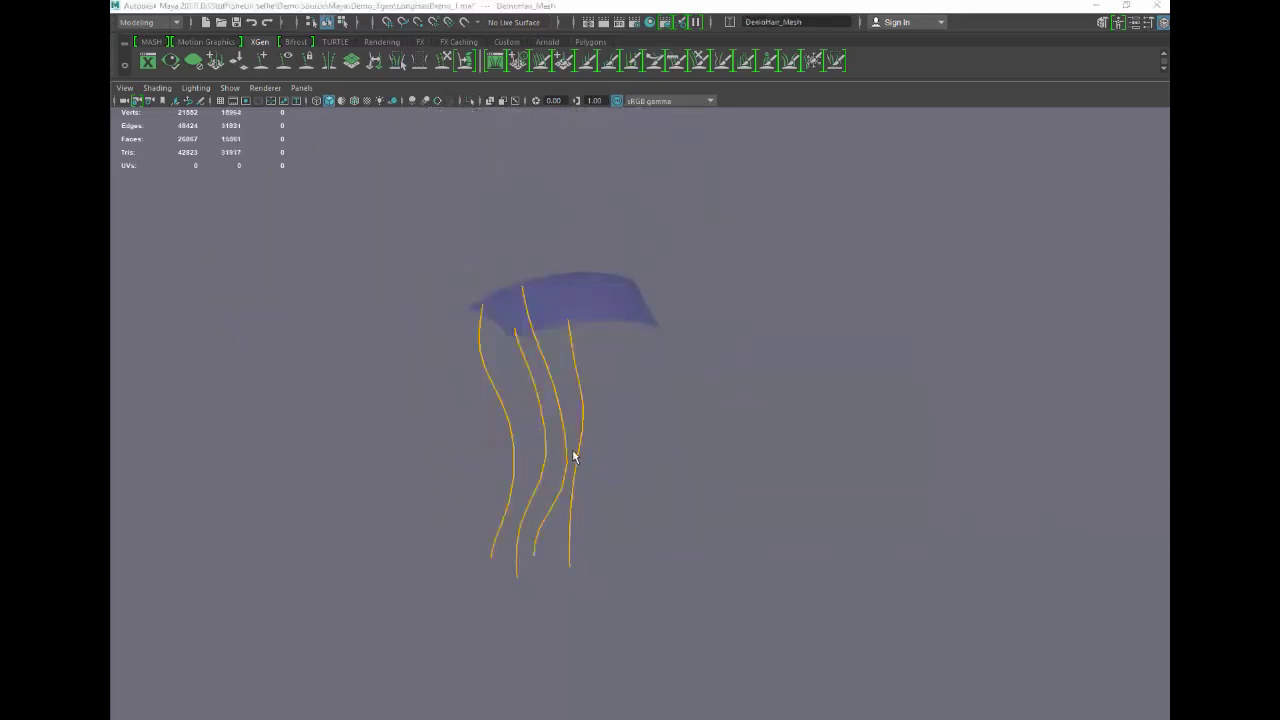
{"action": "left_click", "coordinate": [566, 455]}
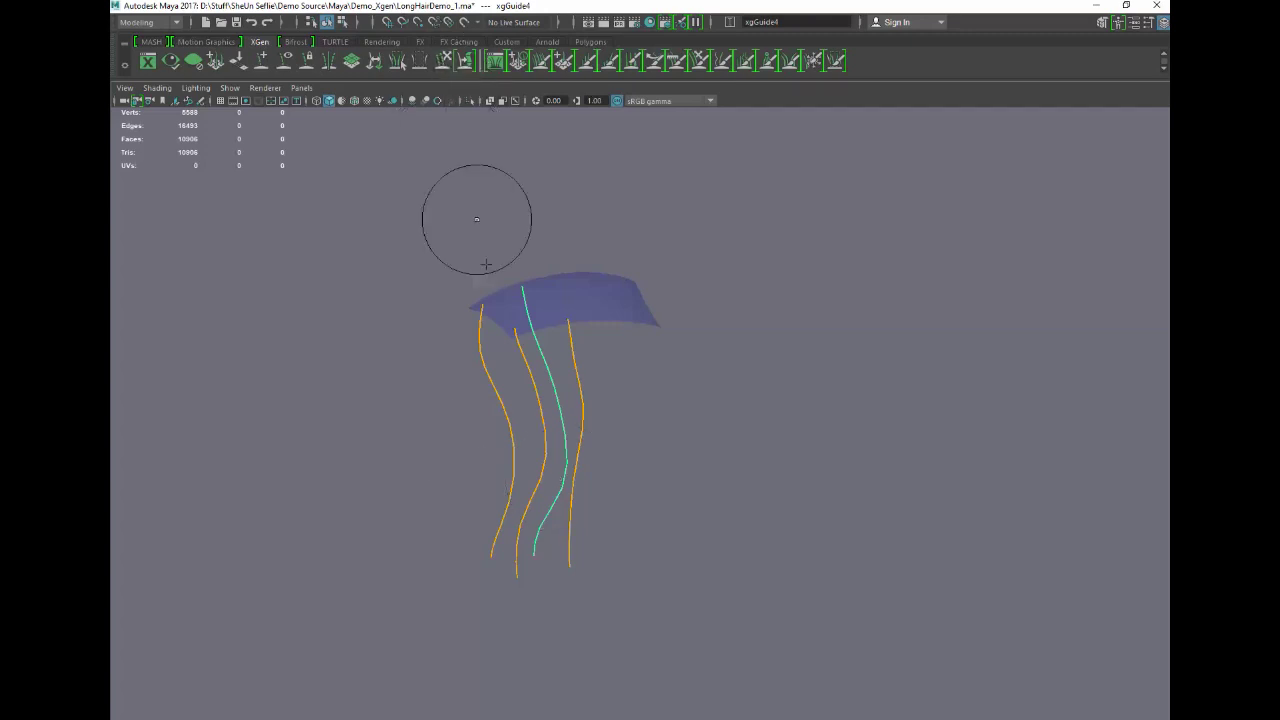
{"action": "mouse_move", "coordinate": [543, 508]}
{"action": "left_mouse_down"}
{"action": "mouse_move", "coordinate": [564, 536]}
{"action": "mouse_move", "coordinate": [551, 563]}
{"action": "mouse_move", "coordinate": [537, 551]}
{"action": "left_mouse_up"}
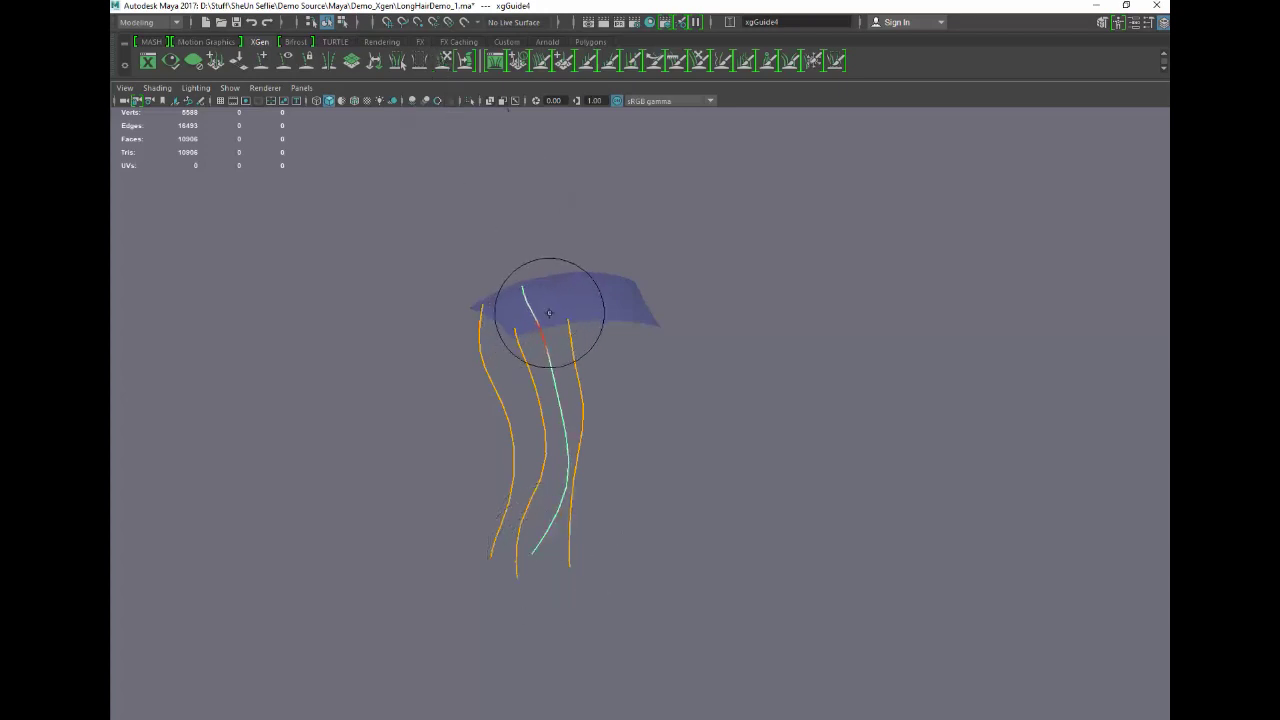
{"action": "mouse_move", "coordinate": [538, 306]}
{"action": "left_mouse_down"}
{"action": "mouse_move", "coordinate": [523, 294]}
{"action": "mouse_move", "coordinate": [540, 306]}
{"action": "mouse_move", "coordinate": [534, 337]}
{"action": "mouse_move", "coordinate": [563, 339]}
{"action": "mouse_move", "coordinate": [574, 386]}
{"action": "left_mouse_up"}
{"action": "key", "text": "b"}
{"action": "left_click_drag", "start_coordinate": [571, 334], "coordinate": [544, 336]}
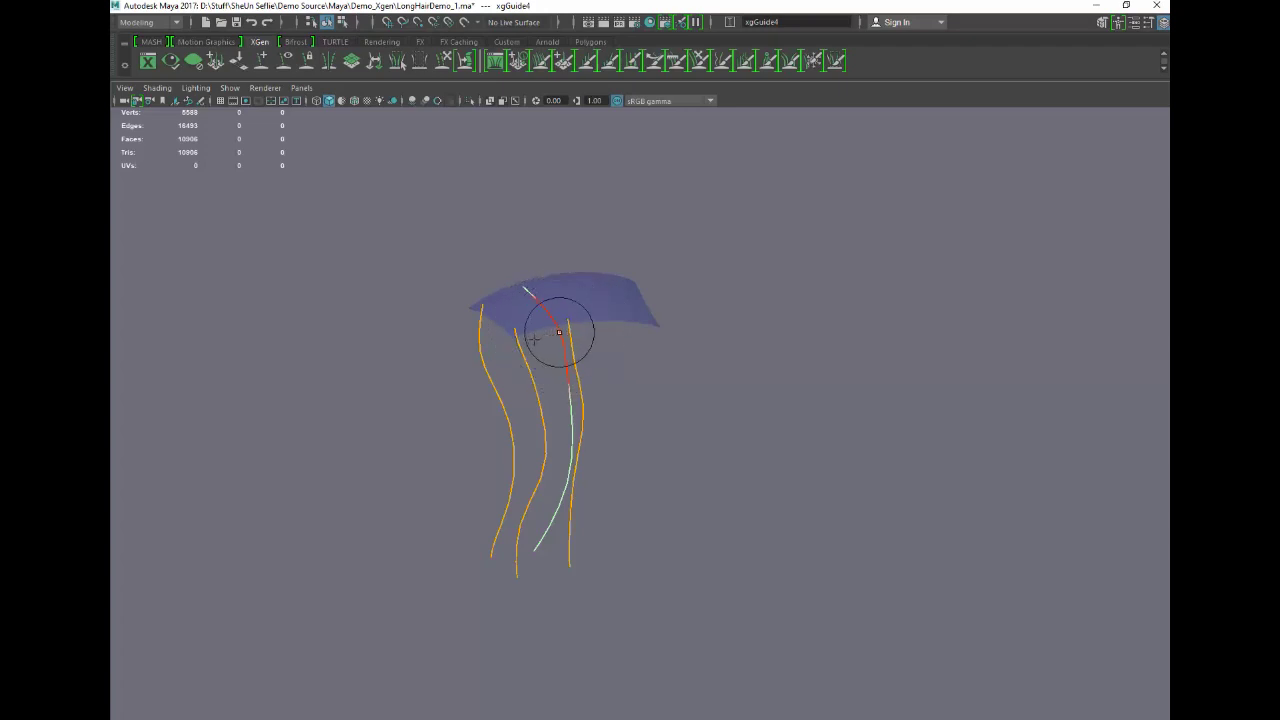
{"action": "left_click_drag", "start_coordinate": [538, 555], "coordinate": [522, 546]}
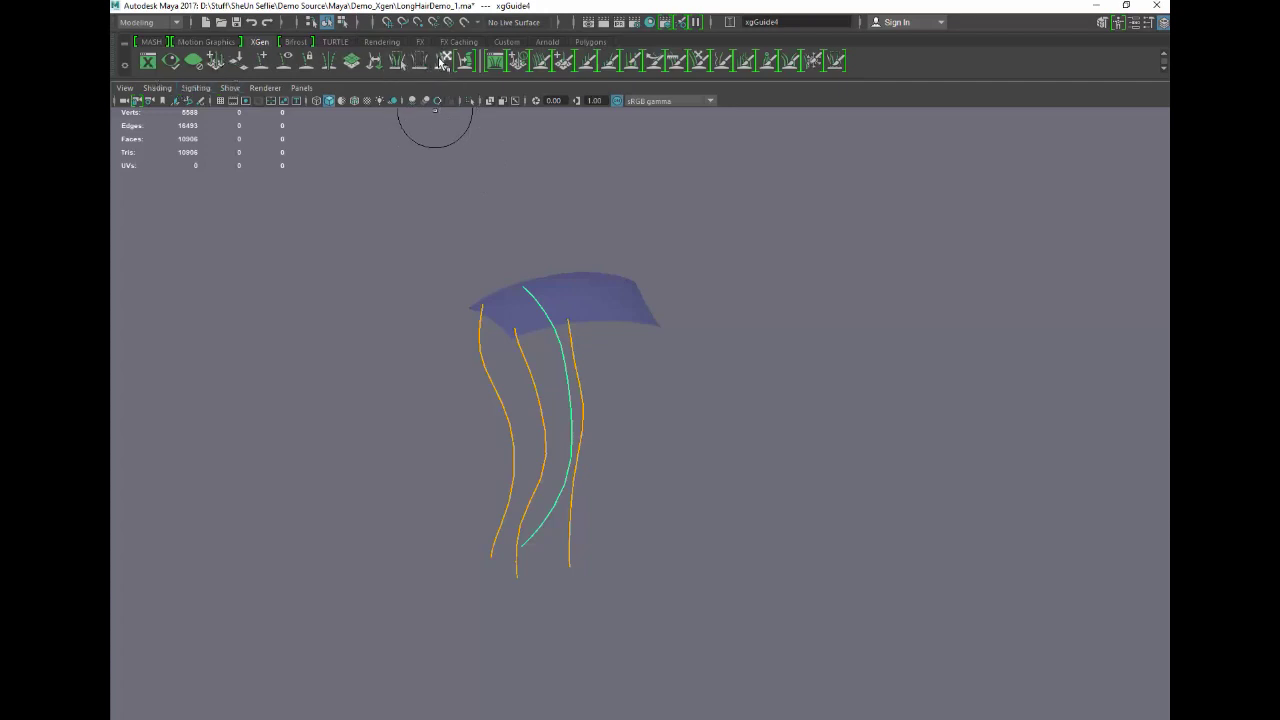
- Select the guide rooted farthest along the shell's lower edge and bend it into an arc with its tip curling inward
{"action": "left_click_drag", "start_coordinate": [404, 364], "coordinate": [423, 363], "text": "alt"}
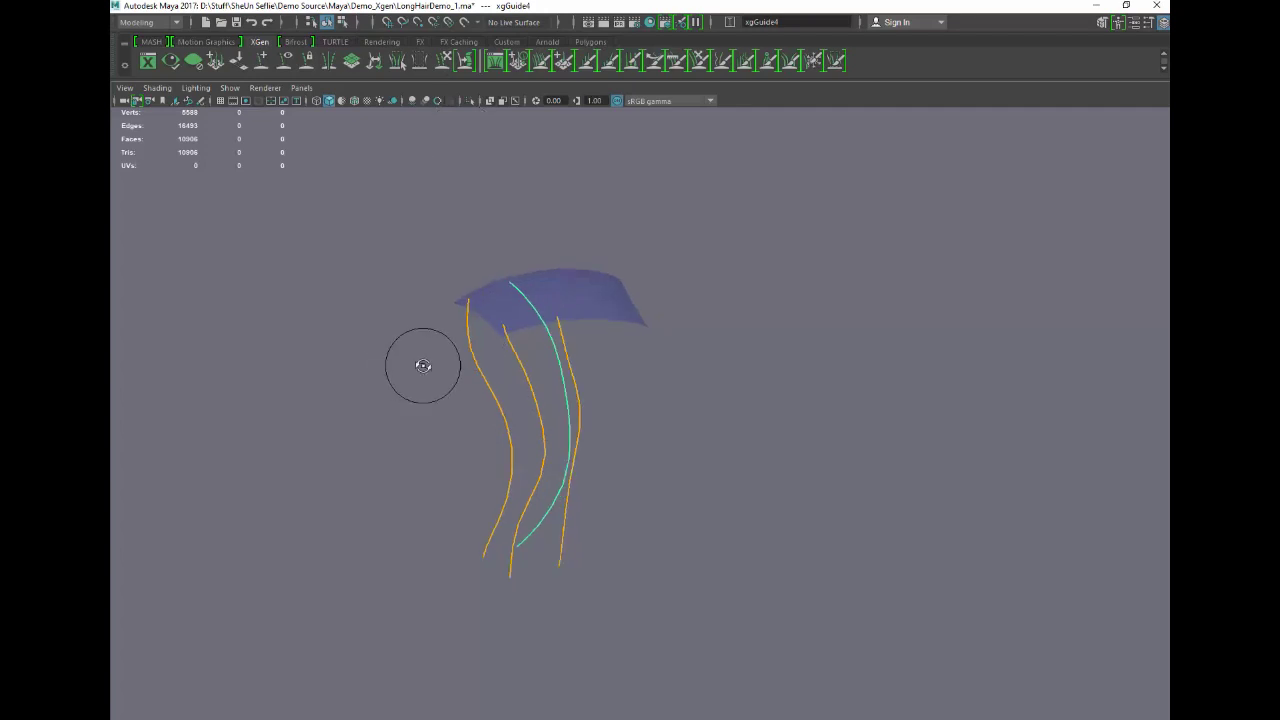
{"action": "scroll", "coordinate": [478, 538], "scroll_direction": "down", "scroll_amount": 3}
{"action": "mouse_move", "coordinate": [514, 545]}
{"action": "left_mouse_down", "text": "alt"}
{"action": "mouse_move", "coordinate": [478, 538]}
{"action": "mouse_move", "coordinate": [500, 535]}
{"action": "left_mouse_up", "text": "alt"}
{"action": "scroll", "coordinate": [478, 538], "scroll_direction": "up", "scroll_amount": 5}
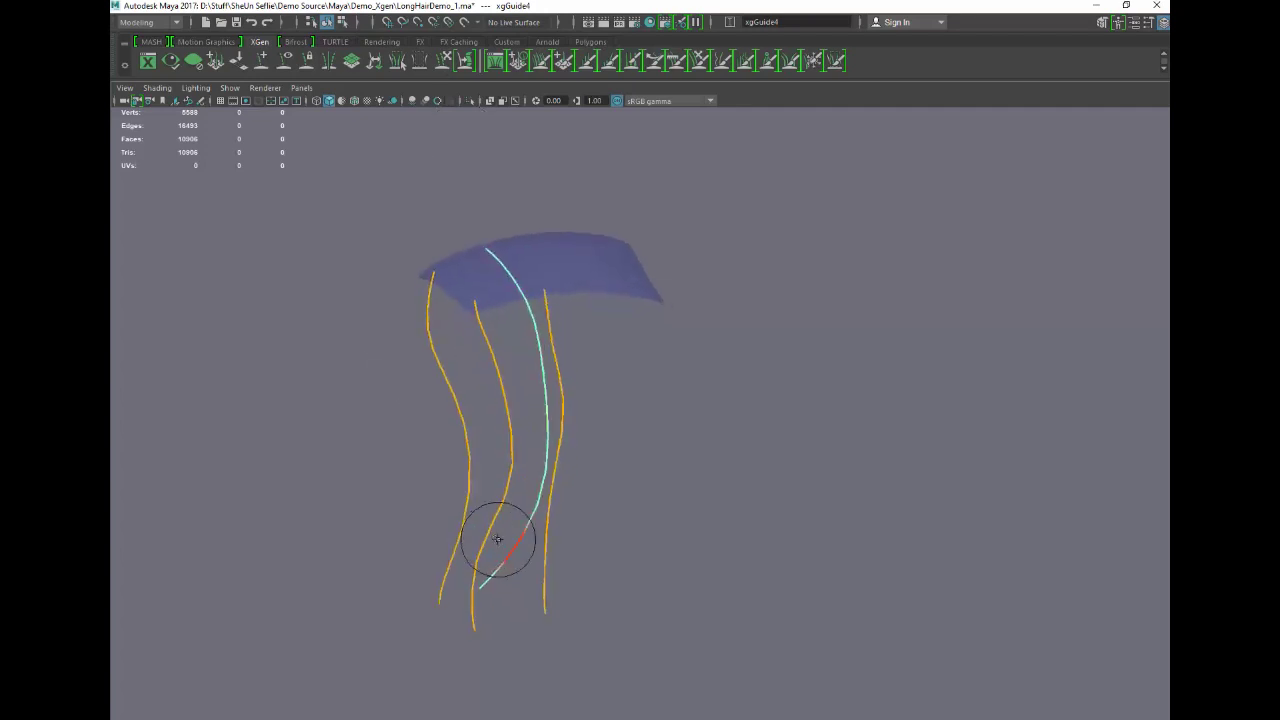
{"action": "left_click", "coordinate": [546, 607]}
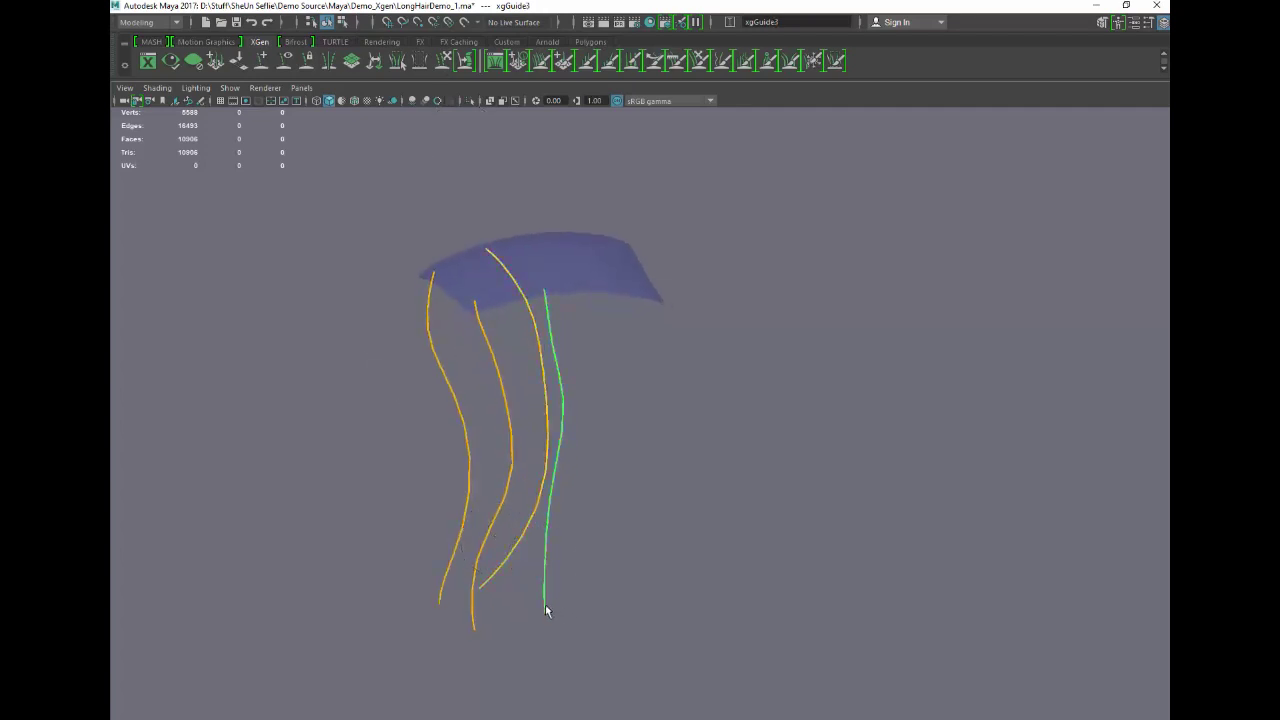
{"action": "key", "text": "b"}
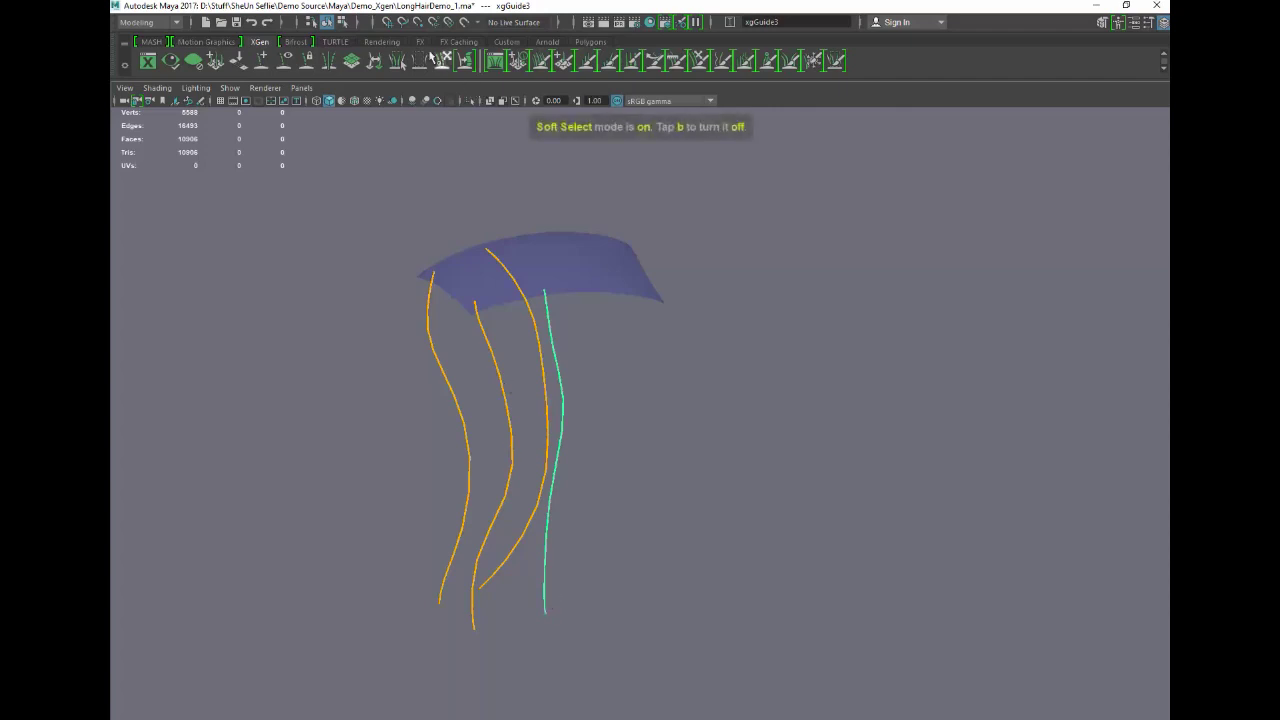
{"action": "mouse_move", "coordinate": [543, 509]}
{"action": "left_mouse_down"}
{"action": "mouse_move", "coordinate": [571, 514]}
{"action": "mouse_move", "coordinate": [578, 569]}
{"action": "mouse_move", "coordinate": [523, 619]}
{"action": "mouse_move", "coordinate": [429, 630]}
{"action": "mouse_move", "coordinate": [577, 612]}
{"action": "mouse_move", "coordinate": [451, 609]}
{"action": "mouse_move", "coordinate": [611, 554]}
{"action": "mouse_move", "coordinate": [694, 549]}
{"action": "mouse_move", "coordinate": [591, 549]}
{"action": "mouse_move", "coordinate": [623, 563]}
{"action": "mouse_move", "coordinate": [605, 520]}
{"action": "left_mouse_up"}
{"action": "mouse_move", "coordinate": [565, 393]}
{"action": "left_mouse_down", "text": "alt"}
{"action": "mouse_move", "coordinate": [583, 406]}
{"action": "mouse_move", "coordinate": [551, 406]}
{"action": "mouse_move", "coordinate": [591, 386]}
{"action": "mouse_move", "coordinate": [606, 340]}
{"action": "mouse_move", "coordinate": [620, 343]}
{"action": "mouse_move", "coordinate": [603, 403]}
{"action": "mouse_move", "coordinate": [603, 457]}
{"action": "mouse_move", "coordinate": [620, 477]}
{"action": "mouse_move", "coordinate": [703, 394]}
{"action": "mouse_move", "coordinate": [610, 316]}
{"action": "left_mouse_up", "text": "alt"}
{"action": "mouse_move", "coordinate": [557, 281]}
{"action": "left_mouse_down"}
{"action": "mouse_move", "coordinate": [645, 287]}
{"action": "mouse_move", "coordinate": [729, 266]}
{"action": "mouse_move", "coordinate": [711, 240]}
{"action": "left_mouse_up"}
- Select the guide at the shell's lower front corner and sculpt its tip toward the tips of its neighbours
{"action": "scroll", "coordinate": [609, 289], "scroll_direction": "down", "scroll_amount": 3}
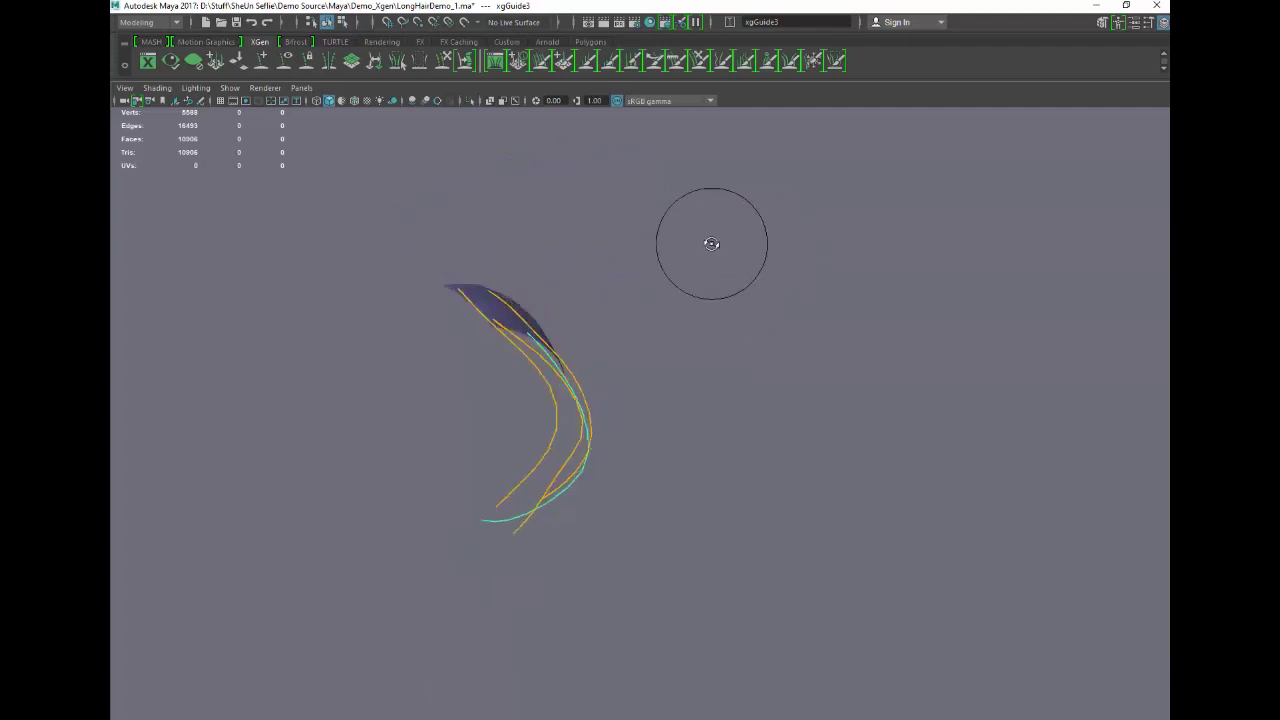
{"action": "left_click", "coordinate": [516, 531]}
{"action": "left_click_drag", "start_coordinate": [518, 532], "coordinate": [543, 581], "text": "alt"}
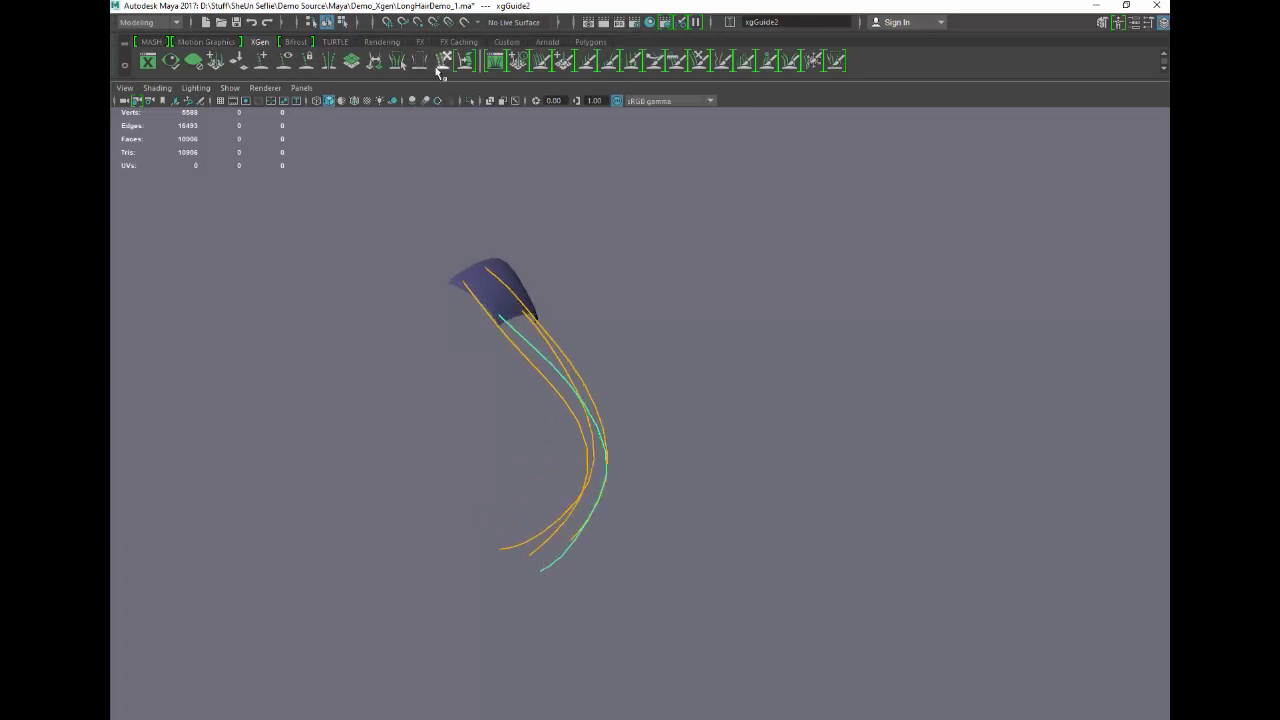
{"action": "mouse_move", "coordinate": [543, 577]}
{"action": "left_mouse_down"}
{"action": "mouse_move", "coordinate": [502, 562]}
{"action": "mouse_move", "coordinate": [586, 580]}
{"action": "mouse_move", "coordinate": [615, 534]}
{"action": "mouse_move", "coordinate": [685, 584]}
{"action": "left_mouse_up"}
- Sculpt the tip of the back-edge guide so that it gathers with the other guides' tips
{"action": "key", "text": "q"}
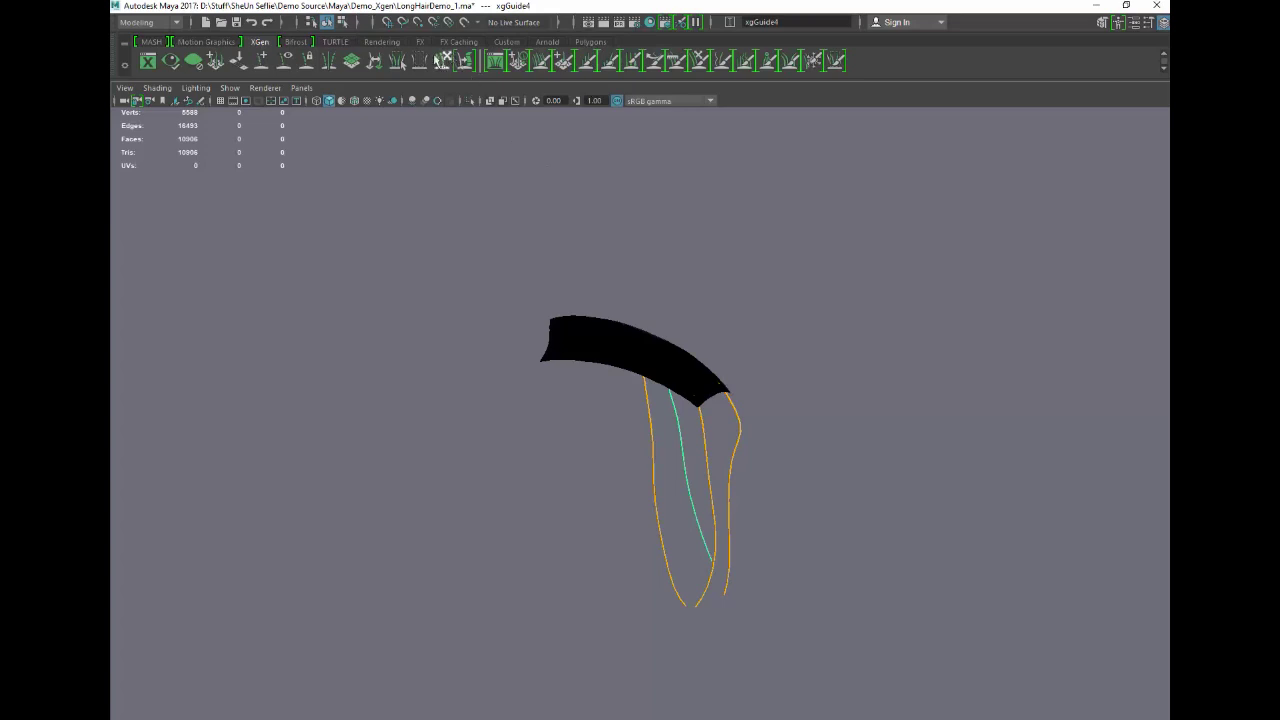
{"action": "mouse_move", "coordinate": [706, 566]}
{"action": "left_mouse_down"}
{"action": "mouse_move", "coordinate": [697, 612]}
{"action": "mouse_move", "coordinate": [609, 594]}
{"action": "mouse_move", "coordinate": [578, 571]}
{"action": "mouse_move", "coordinate": [506, 580]}
{"action": "mouse_move", "coordinate": [557, 457]}
{"action": "mouse_move", "coordinate": [580, 474]}
{"action": "left_mouse_up"}
{"action": "left_click_drag", "start_coordinate": [655, 520], "coordinate": [722, 505], "text": "alt"}
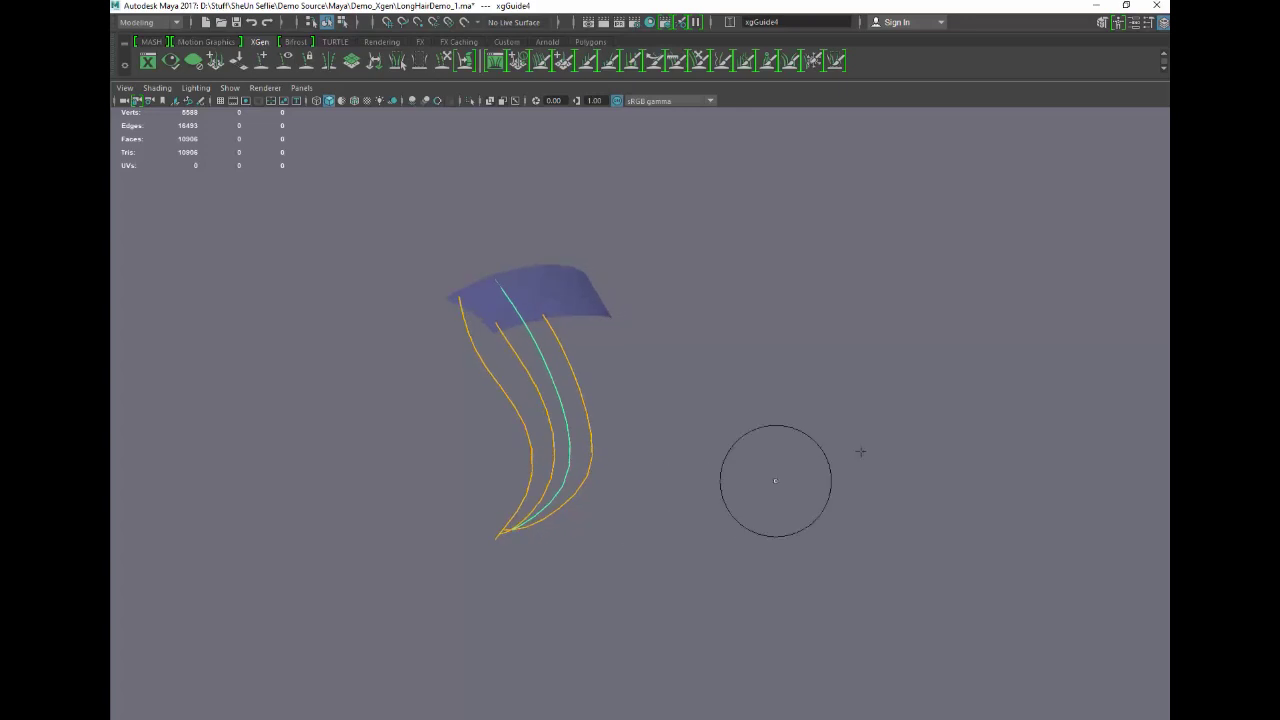
- Bring the XGen window back into view and update the XGen preview to inspect the strands along the sculpted guides
{"action": "left_click_drag", "start_coordinate": [1165, 171], "coordinate": [820, 154]}
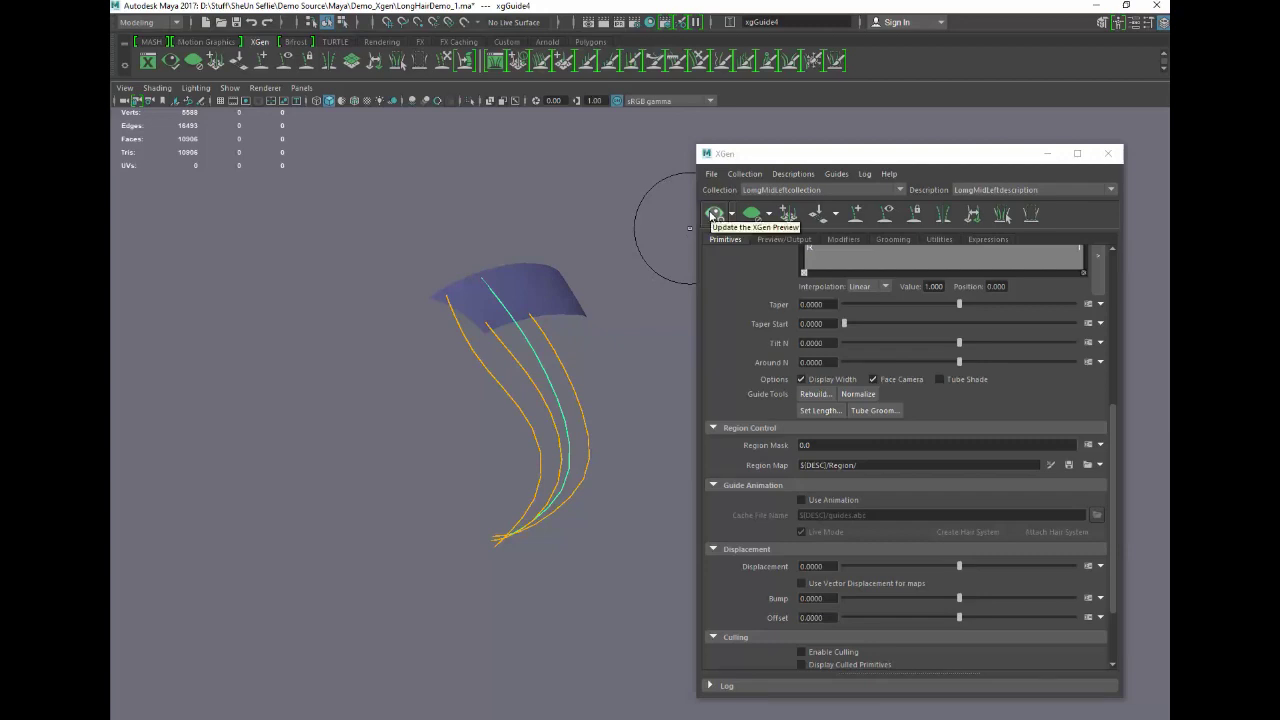
{"action": "left_click", "coordinate": [711, 215]}
{"action": "mouse_move", "coordinate": [396, 430]}
{"action": "left_mouse_down", "text": "alt"}
{"action": "mouse_move", "coordinate": [339, 425]}
{"action": "mouse_move", "coordinate": [414, 423]}
{"action": "mouse_move", "coordinate": [343, 426]}
{"action": "mouse_move", "coordinate": [381, 421]}
{"action": "left_mouse_up", "text": "alt"}
{"action": "scroll", "coordinate": [355, 425], "scroll_direction": "up", "scroll_amount": 3}
{"action": "scroll", "coordinate": [381, 421], "scroll_direction": "up", "scroll_amount": 4}
{"action": "scroll", "coordinate": [381, 420], "scroll_direction": "down", "scroll_amount": 6}
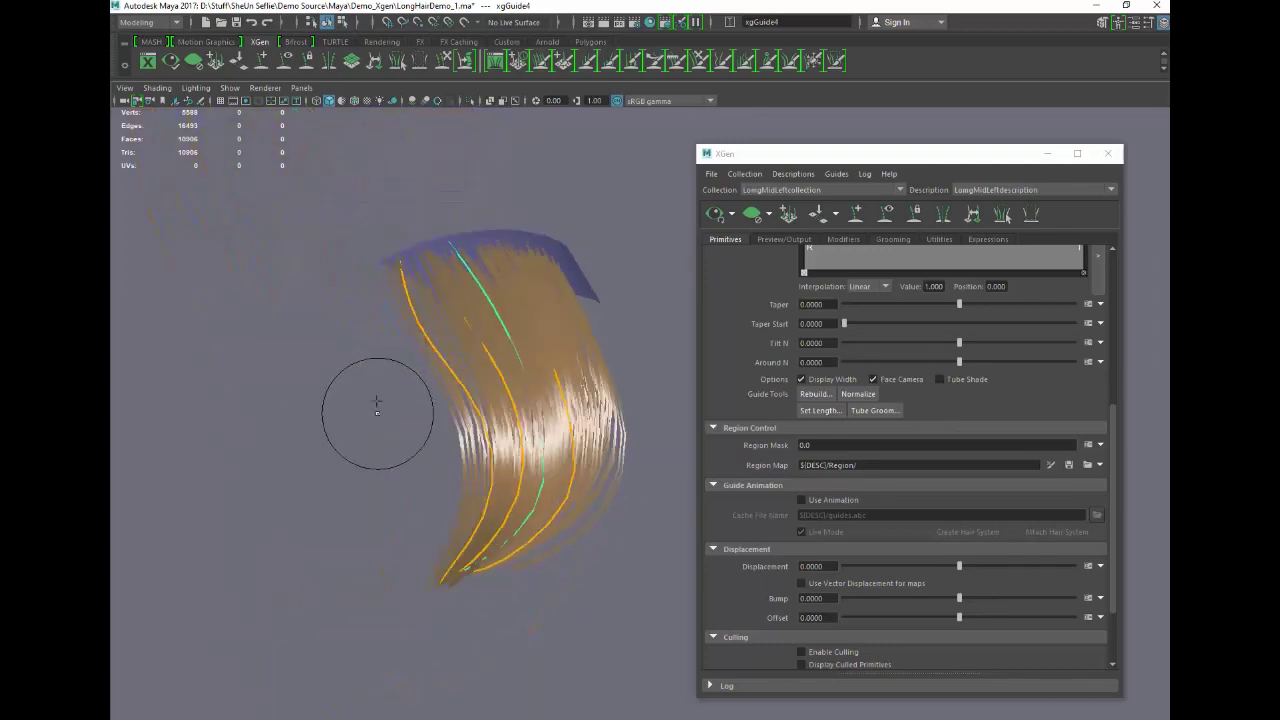
- Compare the strand preview in the Legacy Default Viewport renderer with Viewport 2.0, ending in Viewport 2.0
{"action": "left_click", "coordinate": [265, 88]}
{"action": "left_click", "coordinate": [272, 125]}
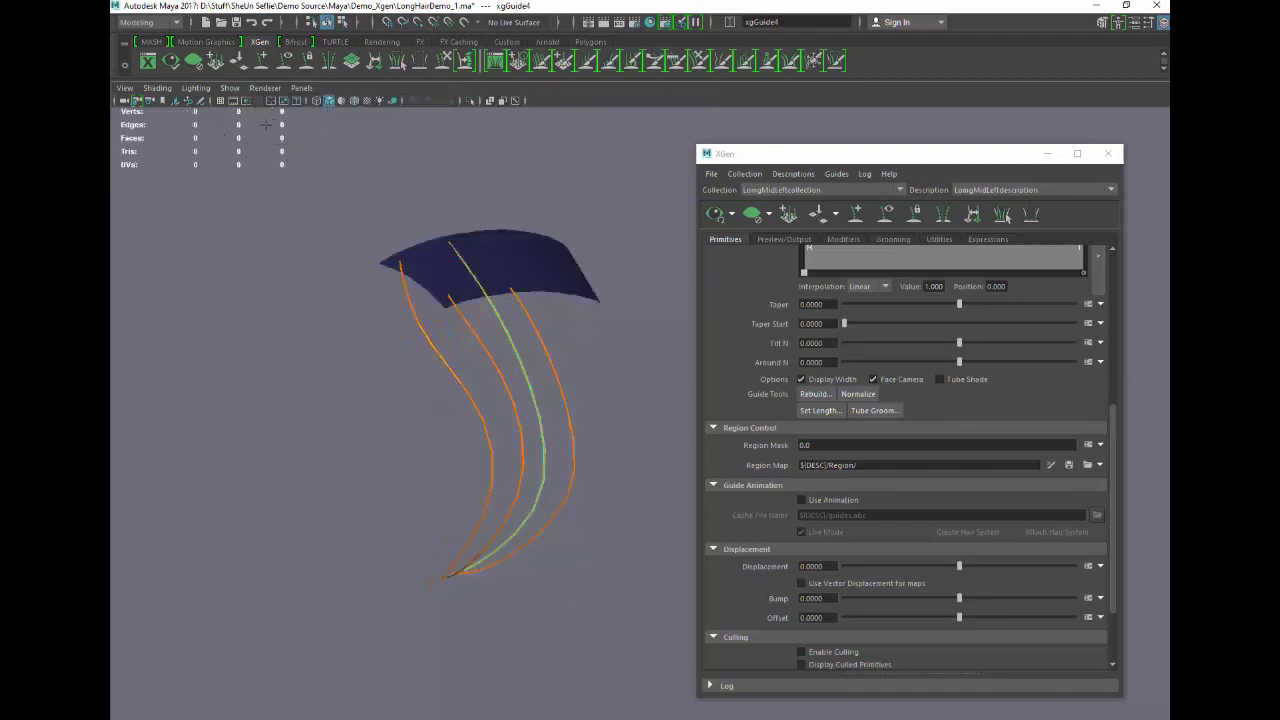
{"action": "left_click_drag", "start_coordinate": [291, 209], "coordinate": [314, 177], "text": "alt"}
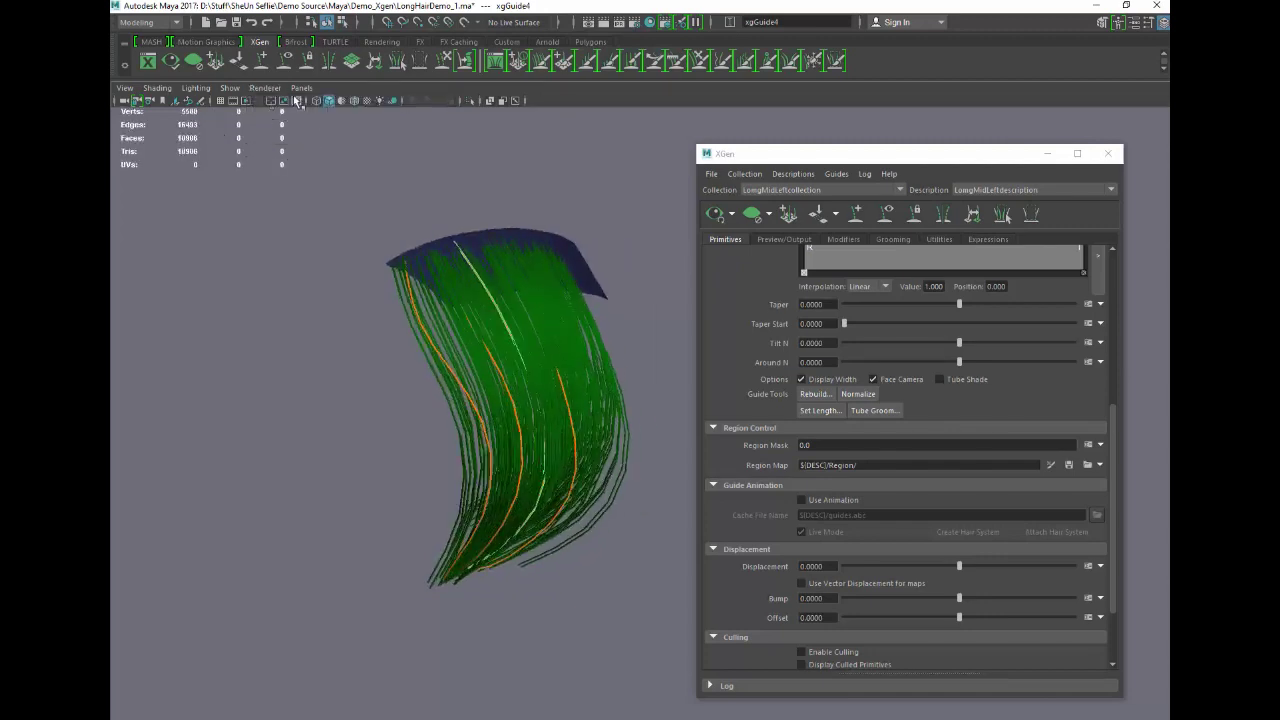
{"action": "left_click", "coordinate": [265, 88]}
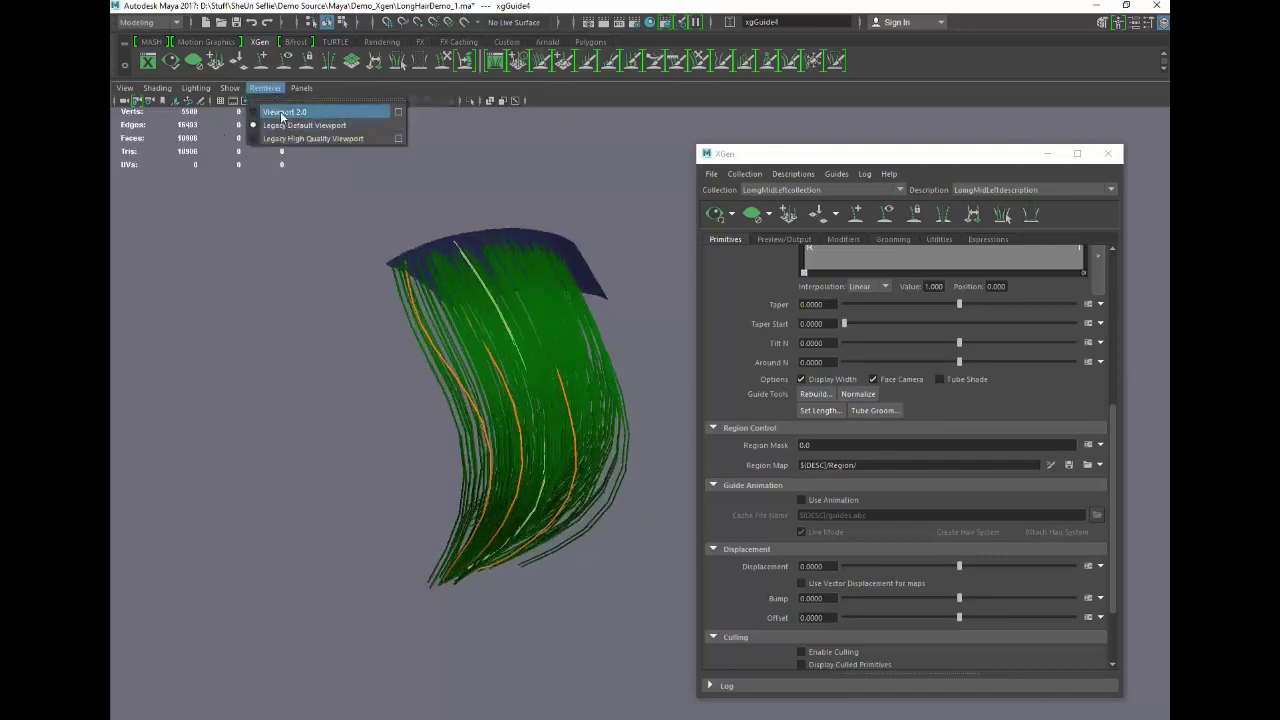
{"action": "left_click", "coordinate": [282, 116]}
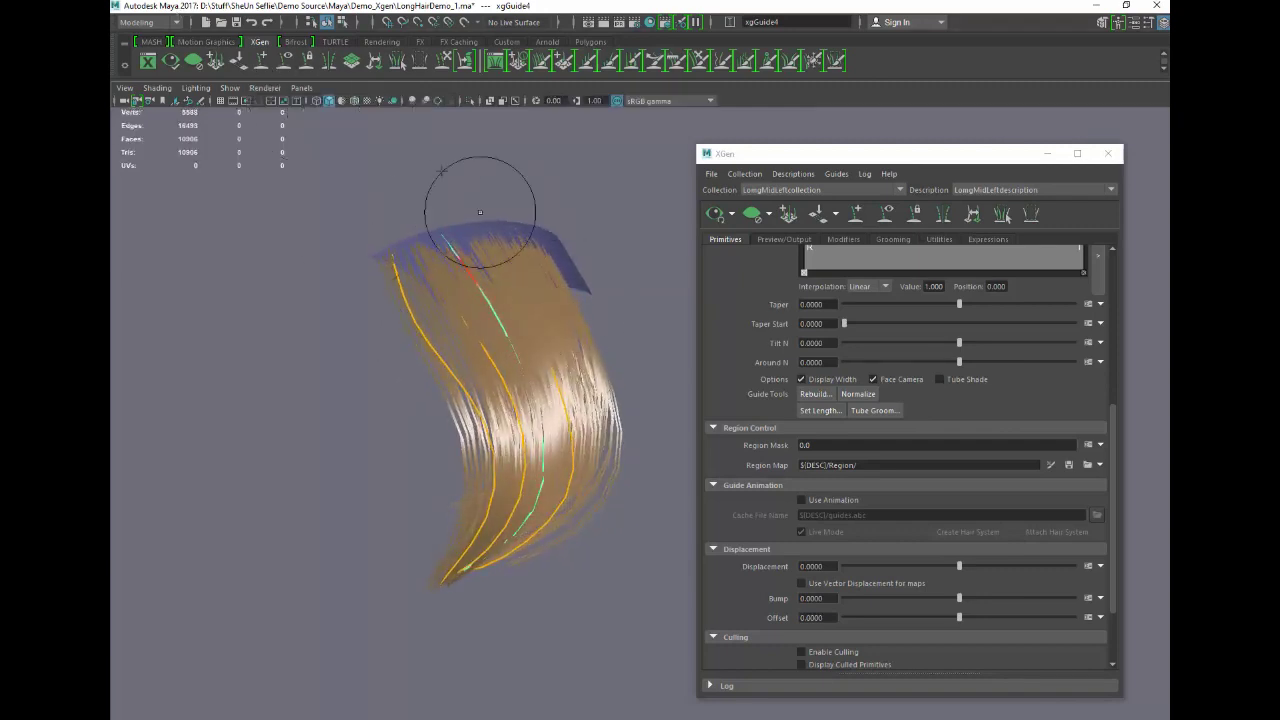
{"action": "left_click_drag", "start_coordinate": [461, 532], "coordinate": [441, 528], "text": "alt"}
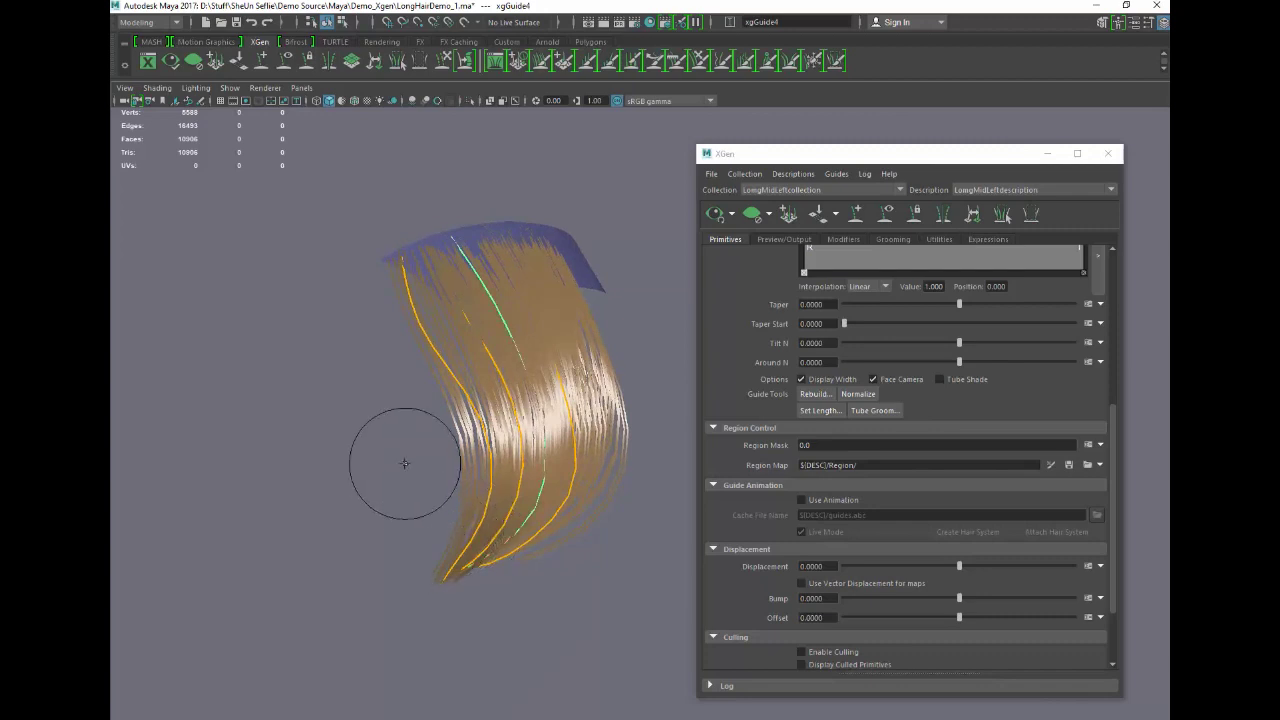
{"action": "scroll", "coordinate": [405, 463], "scroll_direction": "up", "scroll_amount": 1}
{"action": "left_click", "coordinate": [265, 88]}
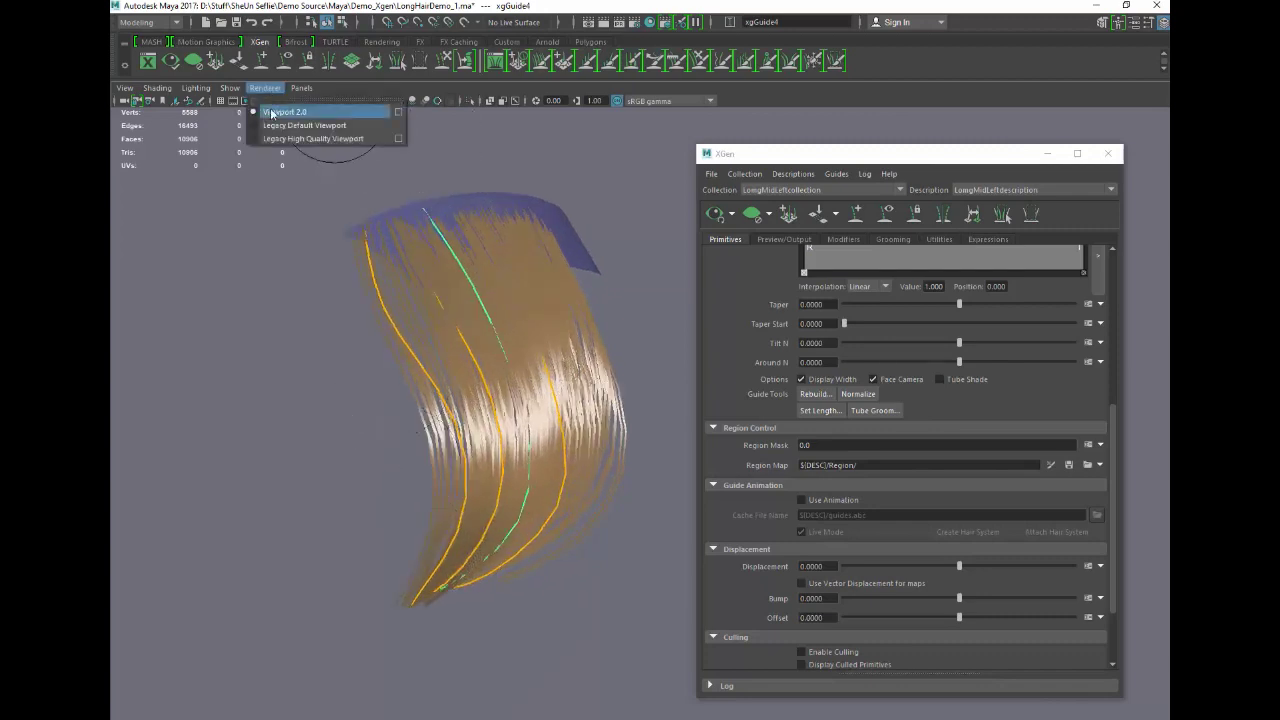
{"action": "left_click", "coordinate": [285, 123]}
- Select the guide at the shell's upper front corner and sculpt its upper half into a smooth arc parallel to its neighbours
{"action": "scroll", "coordinate": [245, 477], "scroll_direction": "up", "scroll_amount": 2}
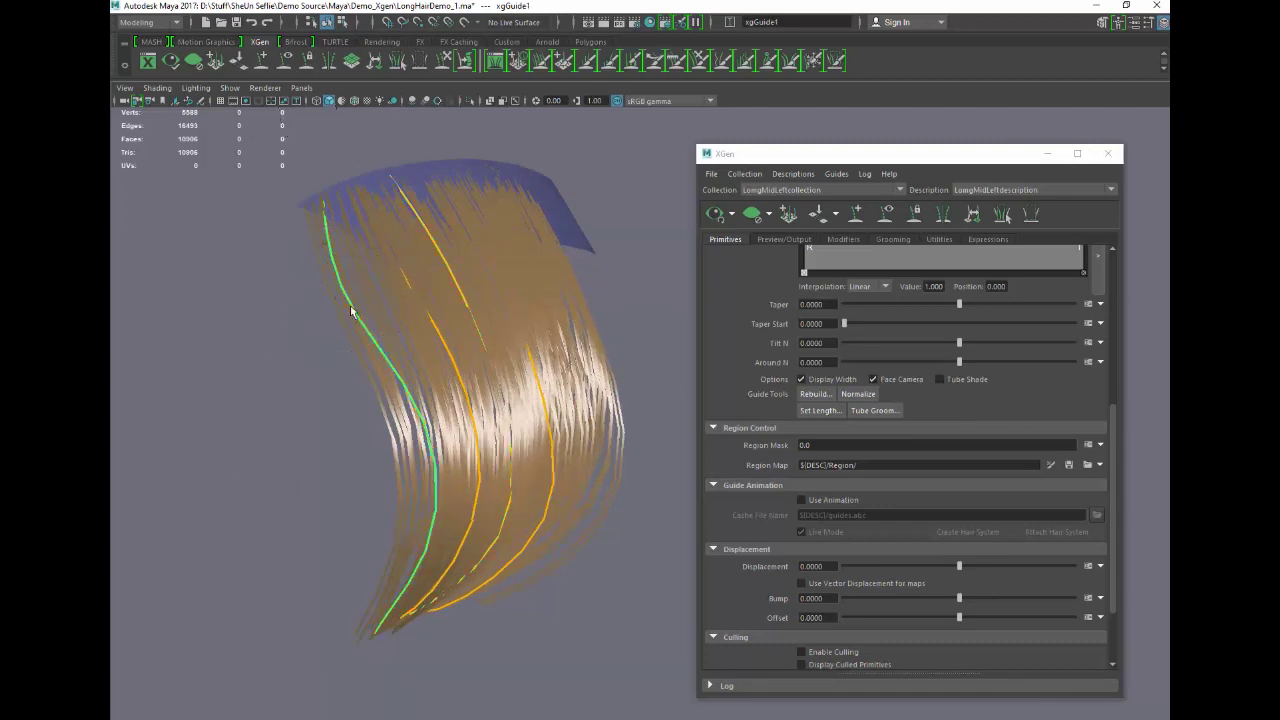
{"action": "key", "text": "y"}
{"action": "left_click_drag", "start_coordinate": [353, 296], "coordinate": [386, 286]}
{"action": "mouse_move", "coordinate": [336, 247]}
{"action": "left_mouse_down"}
{"action": "mouse_move", "coordinate": [371, 294]}
{"action": "mouse_move", "coordinate": [393, 362]}
{"action": "mouse_move", "coordinate": [404, 357]}
{"action": "mouse_move", "coordinate": [371, 280]}
{"action": "mouse_move", "coordinate": [400, 371]}
{"action": "mouse_move", "coordinate": [430, 400]}
{"action": "left_mouse_up"}
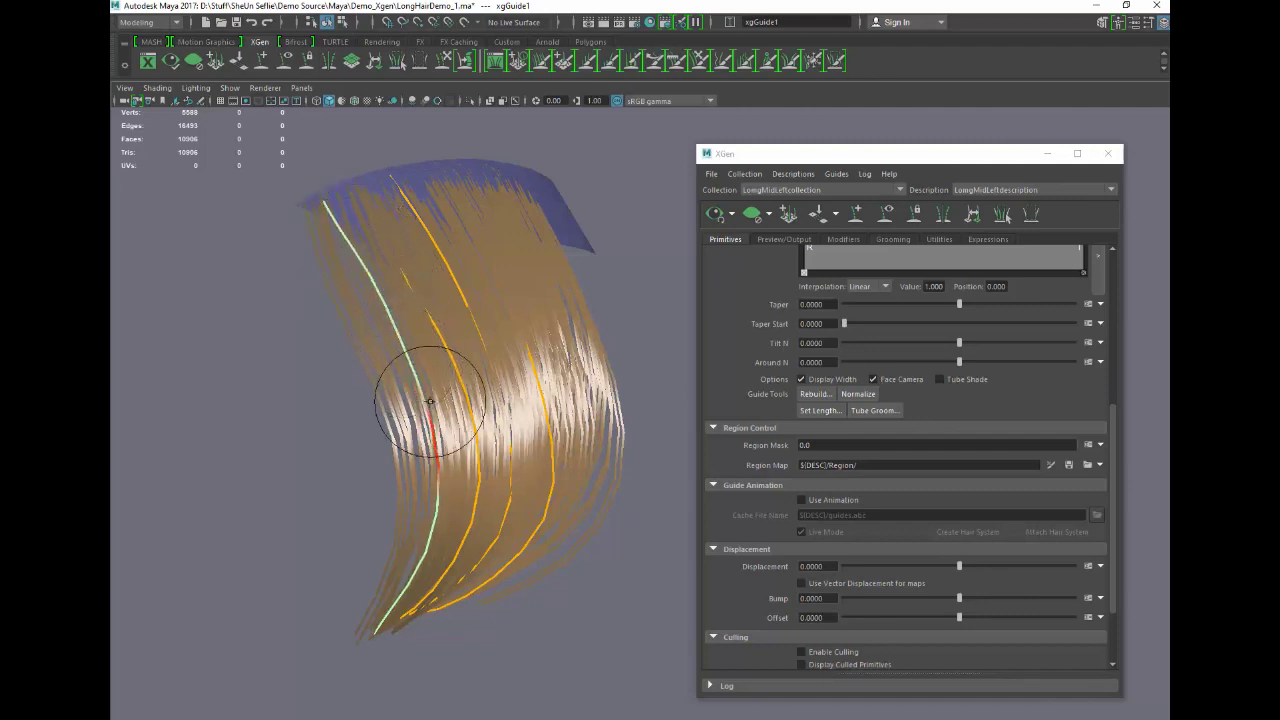
- Update the XGen preview, clear and regenerate it, and inspect how the strands follow the resculpted front guide
{"action": "left_click_drag", "start_coordinate": [345, 499], "coordinate": [331, 486], "text": "alt"}
{"action": "left_click", "coordinate": [713, 219]}
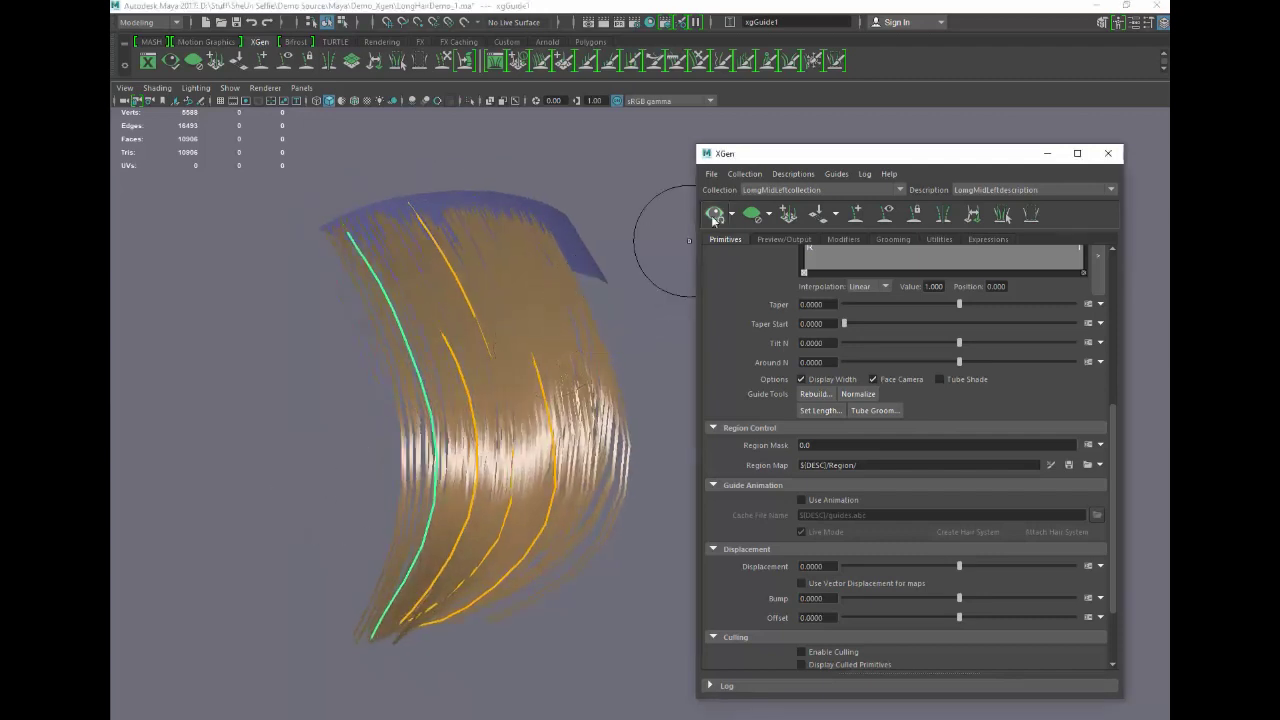
{"action": "mouse_move", "coordinate": [337, 445]}
{"action": "left_mouse_down", "text": "alt"}
{"action": "mouse_move", "coordinate": [400, 451]}
{"action": "mouse_move", "coordinate": [343, 463]}
{"action": "mouse_move", "coordinate": [334, 480]}
{"action": "mouse_move", "coordinate": [294, 474]}
{"action": "mouse_move", "coordinate": [366, 457]}
{"action": "mouse_move", "coordinate": [327, 471]}
{"action": "mouse_move", "coordinate": [334, 462]}
{"action": "left_mouse_up", "text": "alt"}
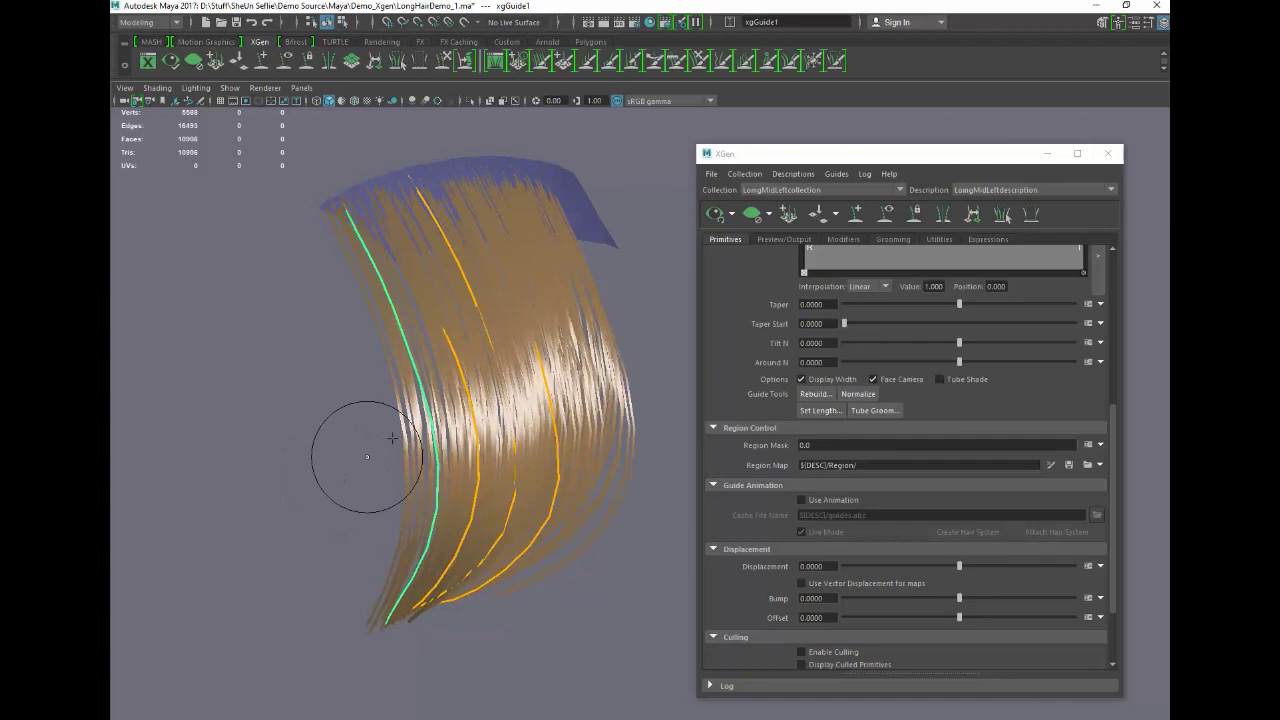
{"action": "left_click", "coordinate": [753, 215]}
{"action": "left_click", "coordinate": [719, 217]}
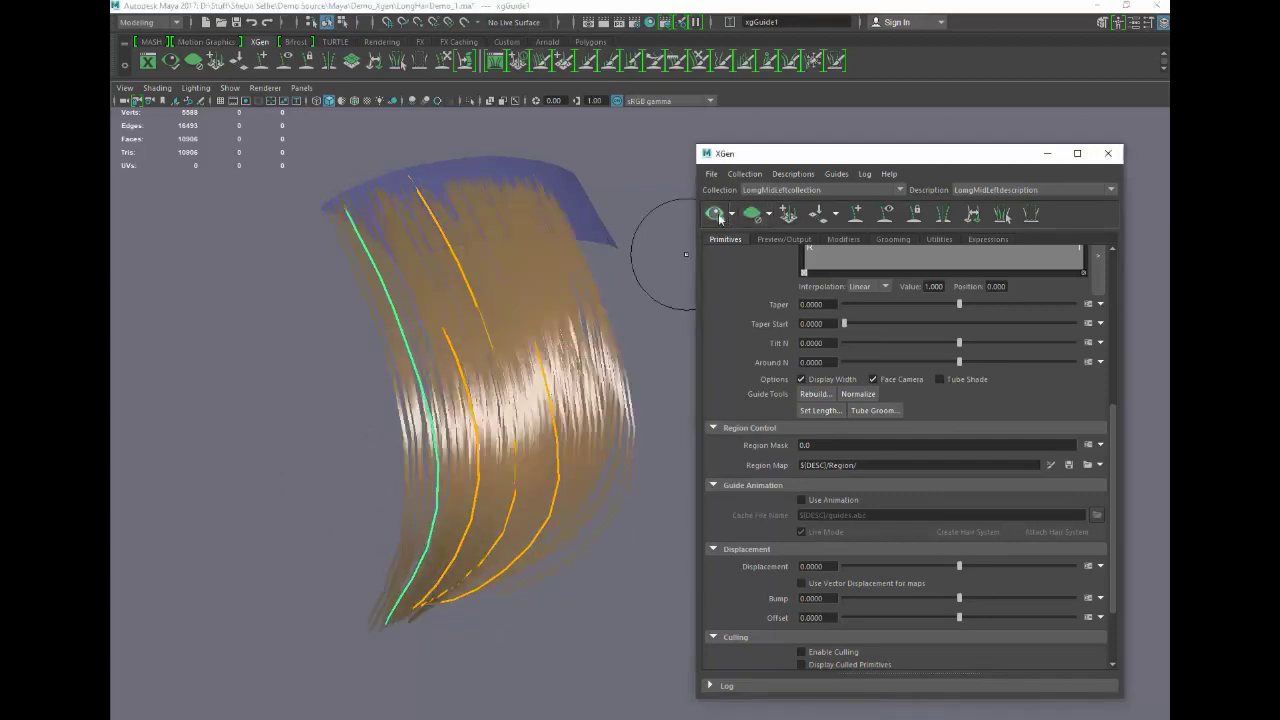
{"action": "left_click", "coordinate": [753, 213]}
{"action": "mouse_move", "coordinate": [315, 445]}
{"action": "left_mouse_down", "text": "alt"}
{"action": "mouse_move", "coordinate": [343, 443]}
{"action": "mouse_move", "coordinate": [297, 448]}
{"action": "left_mouse_up", "text": "alt"}
{"action": "left_click", "coordinate": [717, 215]}
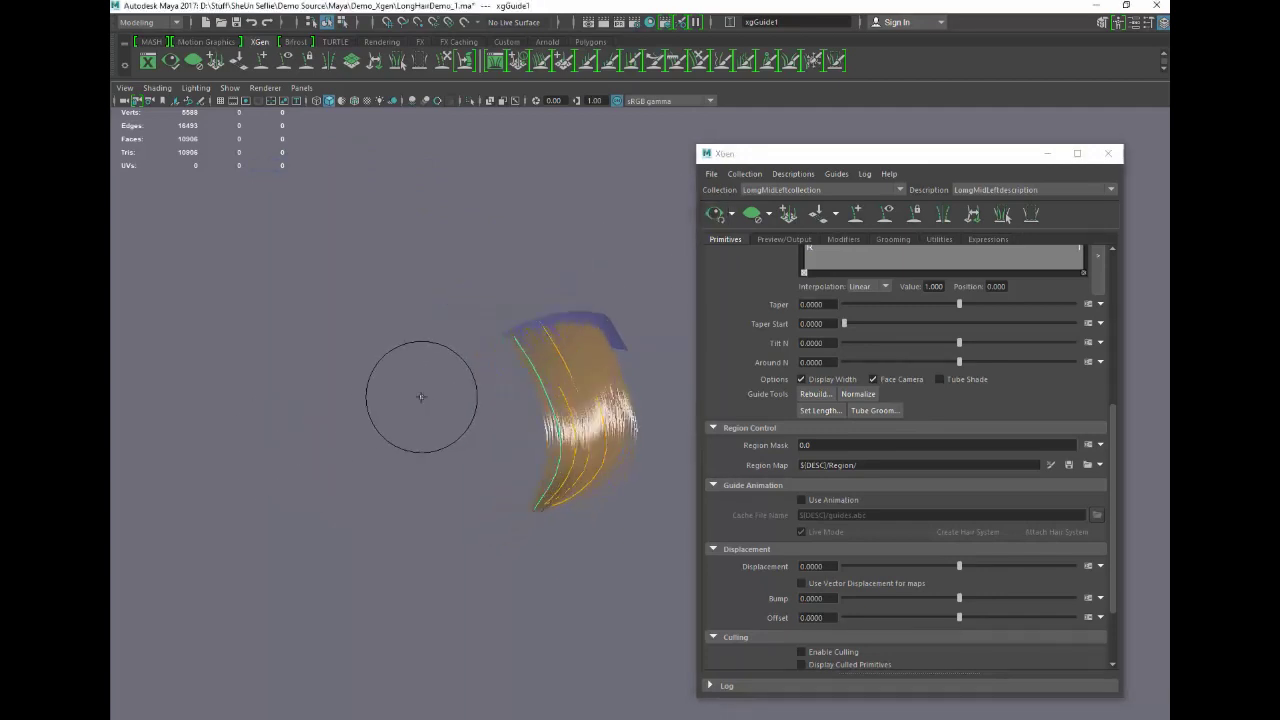
{"action": "scroll", "coordinate": [414, 398], "scroll_direction": "up", "scroll_amount": 4}
{"action": "mouse_move", "coordinate": [414, 398]}
{"action": "left_mouse_down", "text": "alt"}
{"action": "mouse_move", "coordinate": [471, 386]}
{"action": "mouse_move", "coordinate": [491, 400]}
{"action": "mouse_move", "coordinate": [451, 366]}
{"action": "left_mouse_up", "text": "alt"}
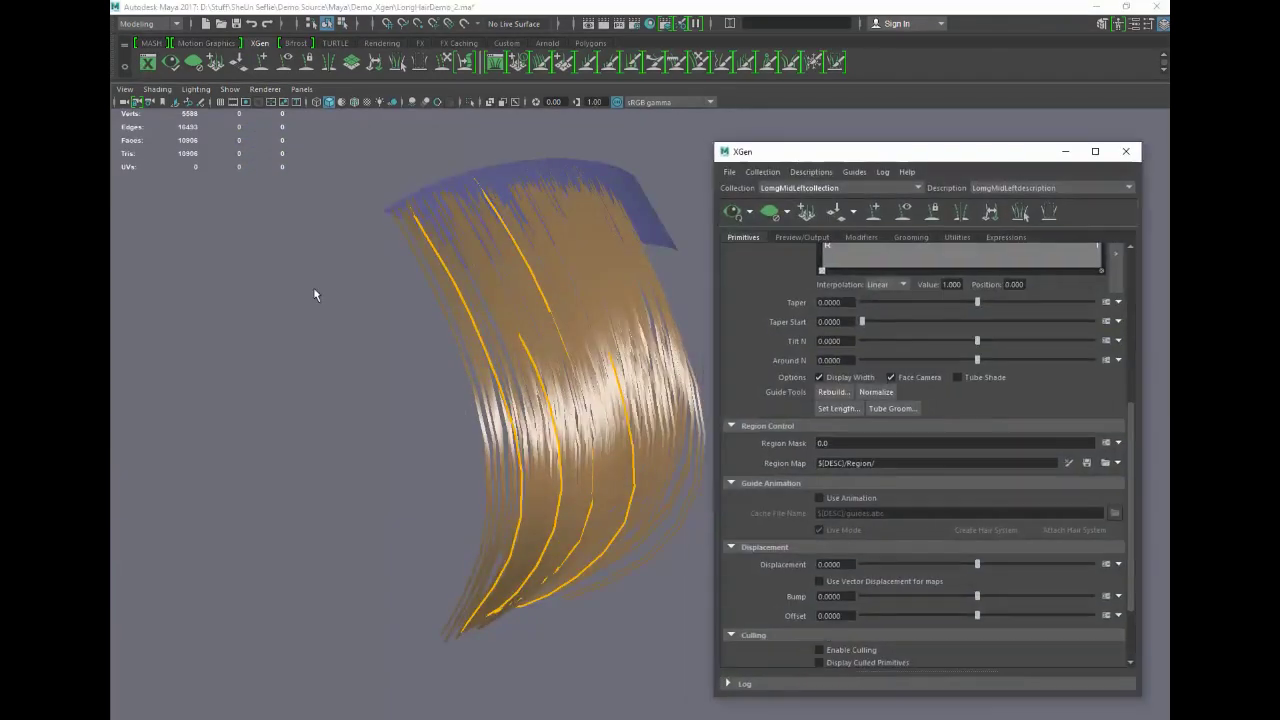
- Clear the strand preview and add a guide near the shell's far end, above the guide rooted farthest along the lower edge
{"action": "left_click_drag", "start_coordinate": [314, 289], "coordinate": [268, 283], "text": "alt"}
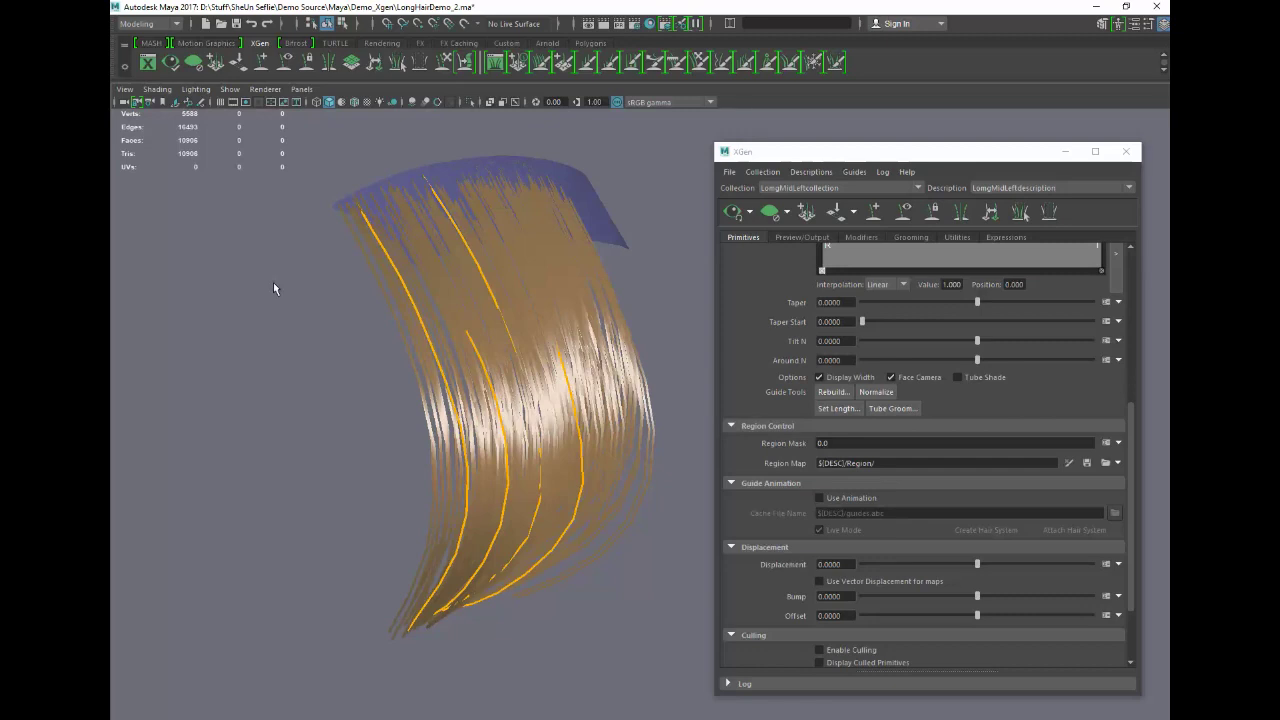
{"action": "left_click", "coordinate": [736, 213]}
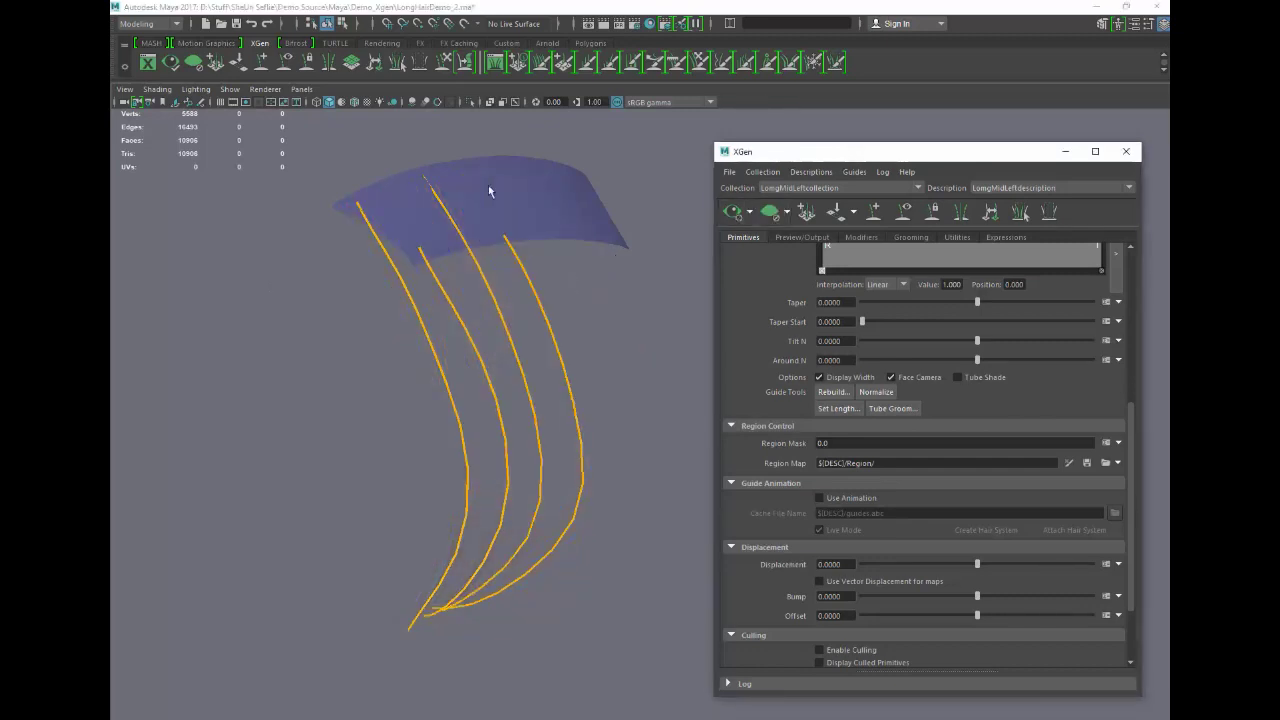
{"action": "left_click", "coordinate": [531, 279]}
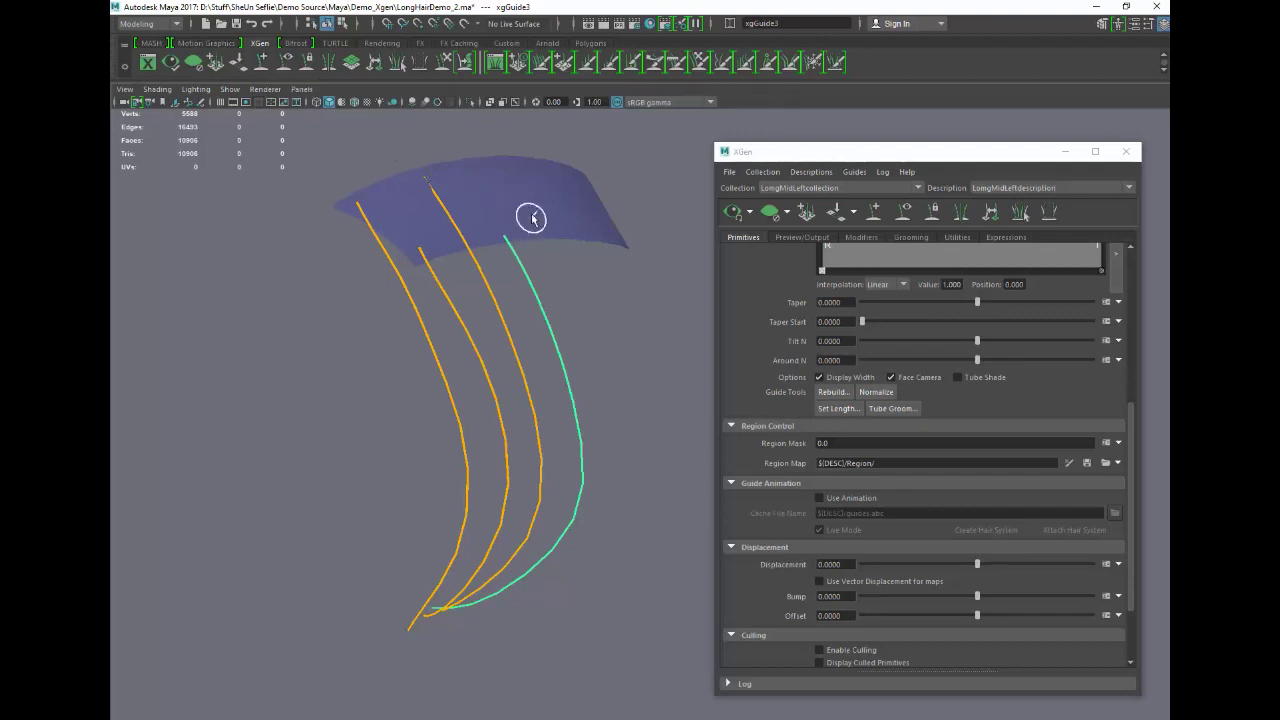
{"action": "left_click", "coordinate": [545, 185]}
{"action": "left_click_drag", "start_coordinate": [549, 217], "coordinate": [577, 298], "text": "alt"}
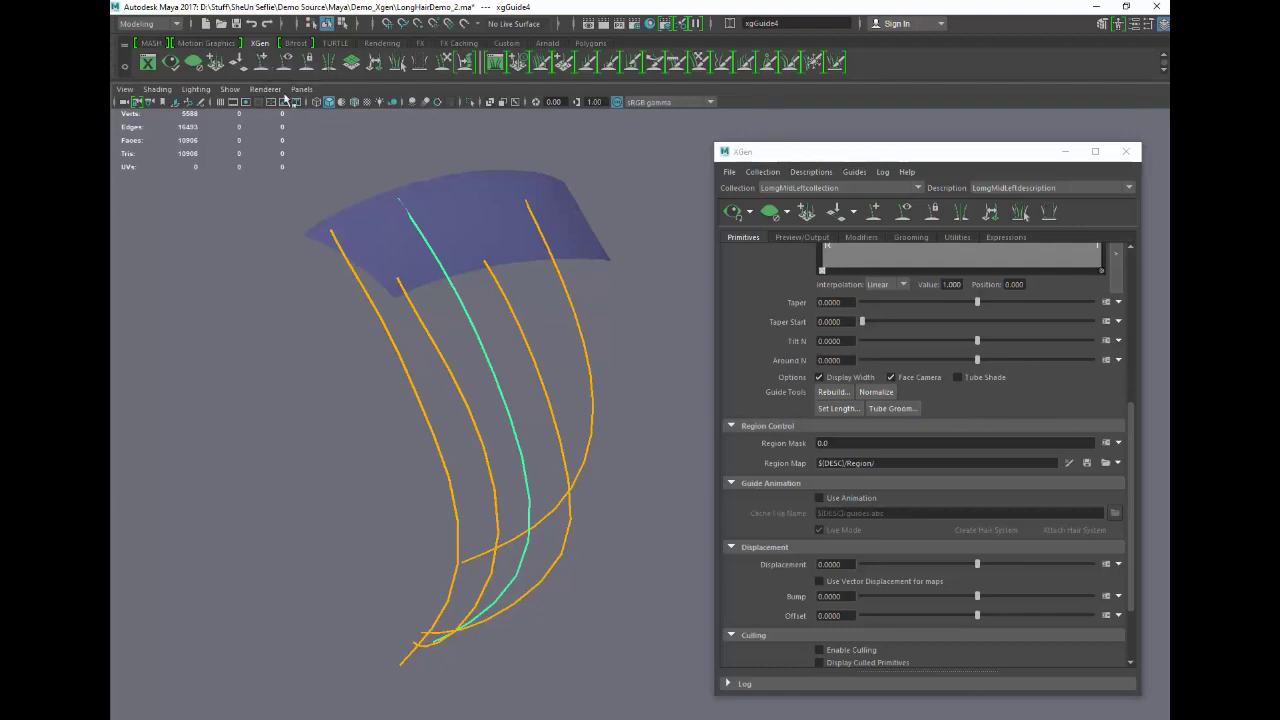
- Add another guide between the upper front corner guide and the back-edge guide, adjusting its root position on the shell
{"action": "left_click", "coordinate": [376, 232]}
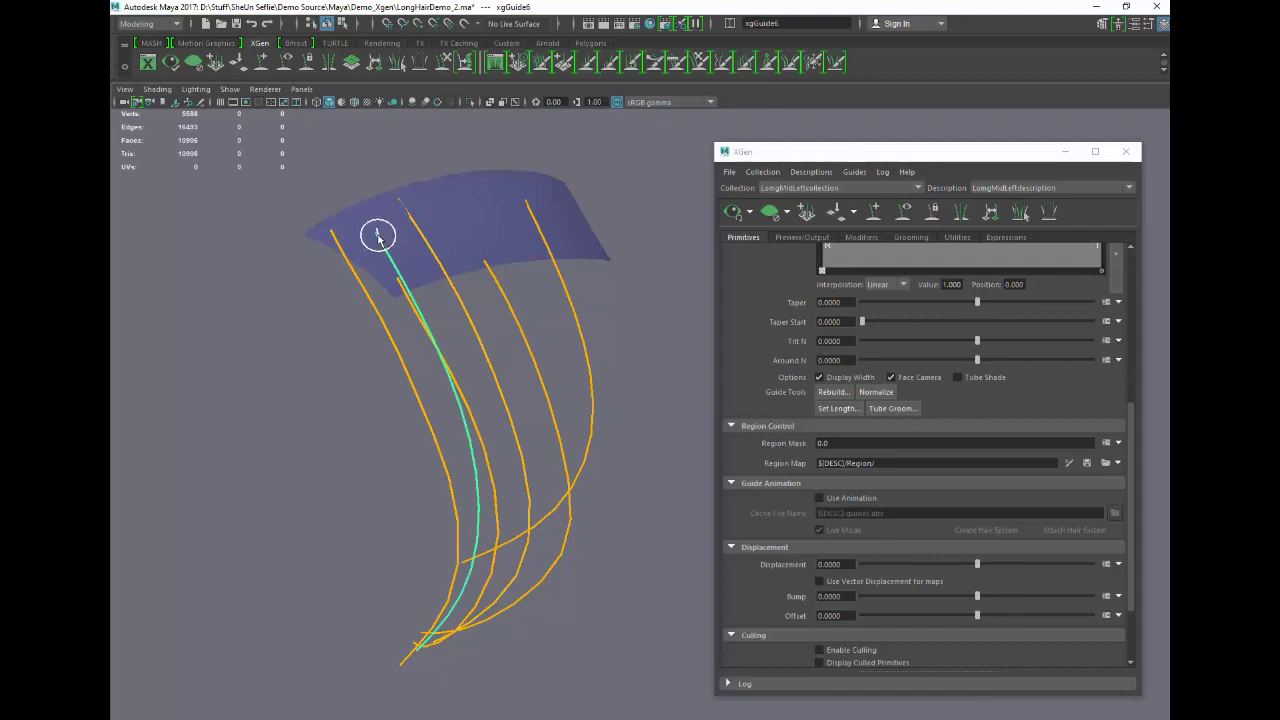
{"action": "left_click_drag", "start_coordinate": [393, 233], "coordinate": [395, 235]}
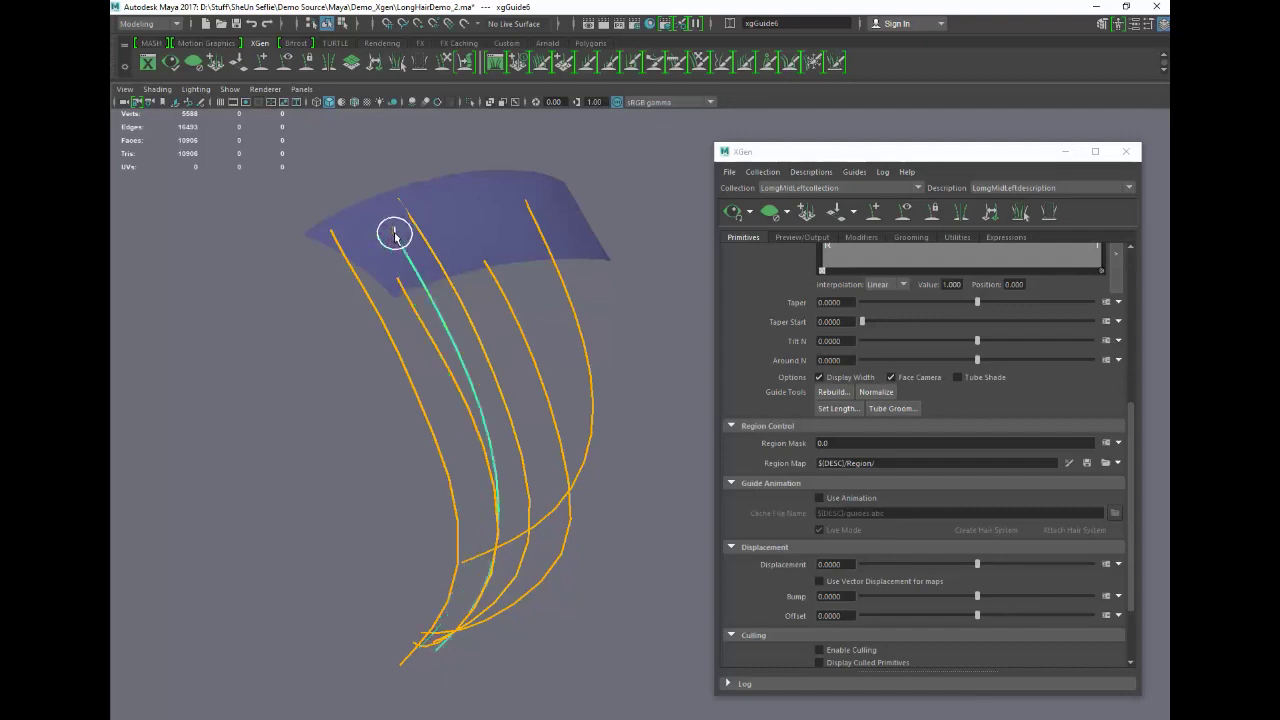
{"action": "left_click", "coordinate": [368, 228]}
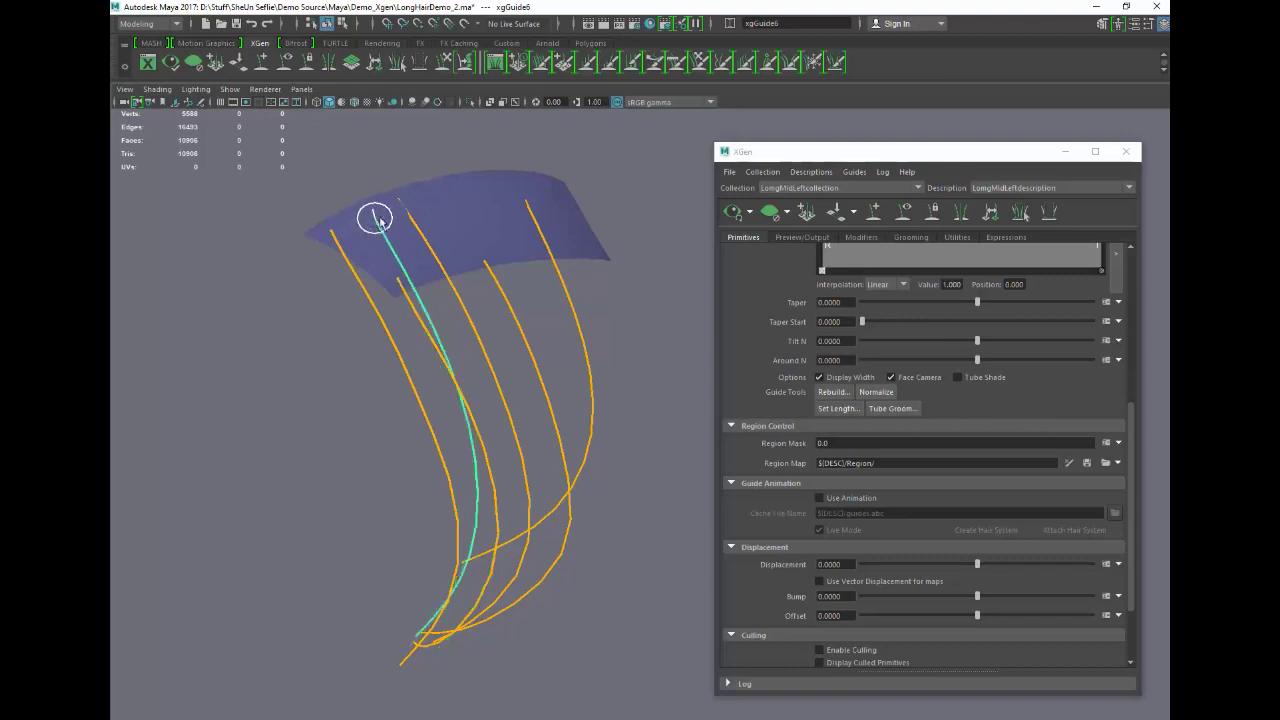
- Try previewing the strands with both added guides, and delete the guide added near the shell's far end
{"action": "left_click", "coordinate": [731, 212]}
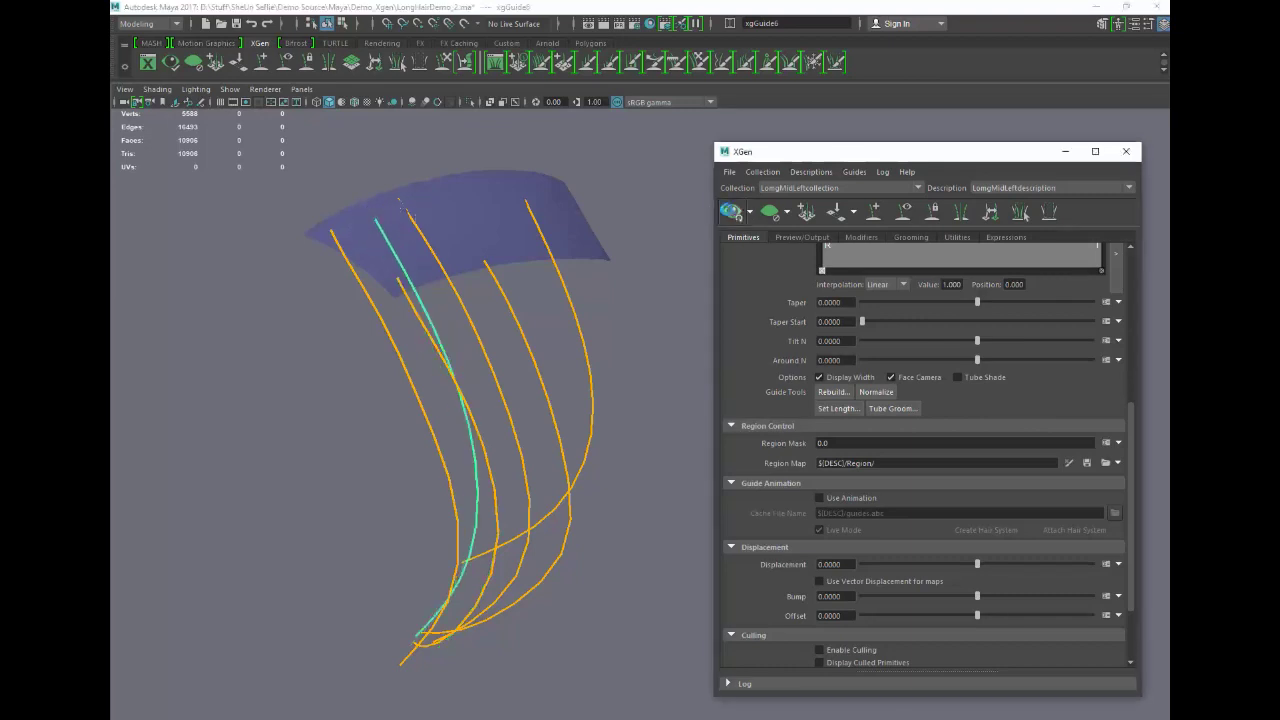
{"action": "left_click", "coordinate": [731, 212]}
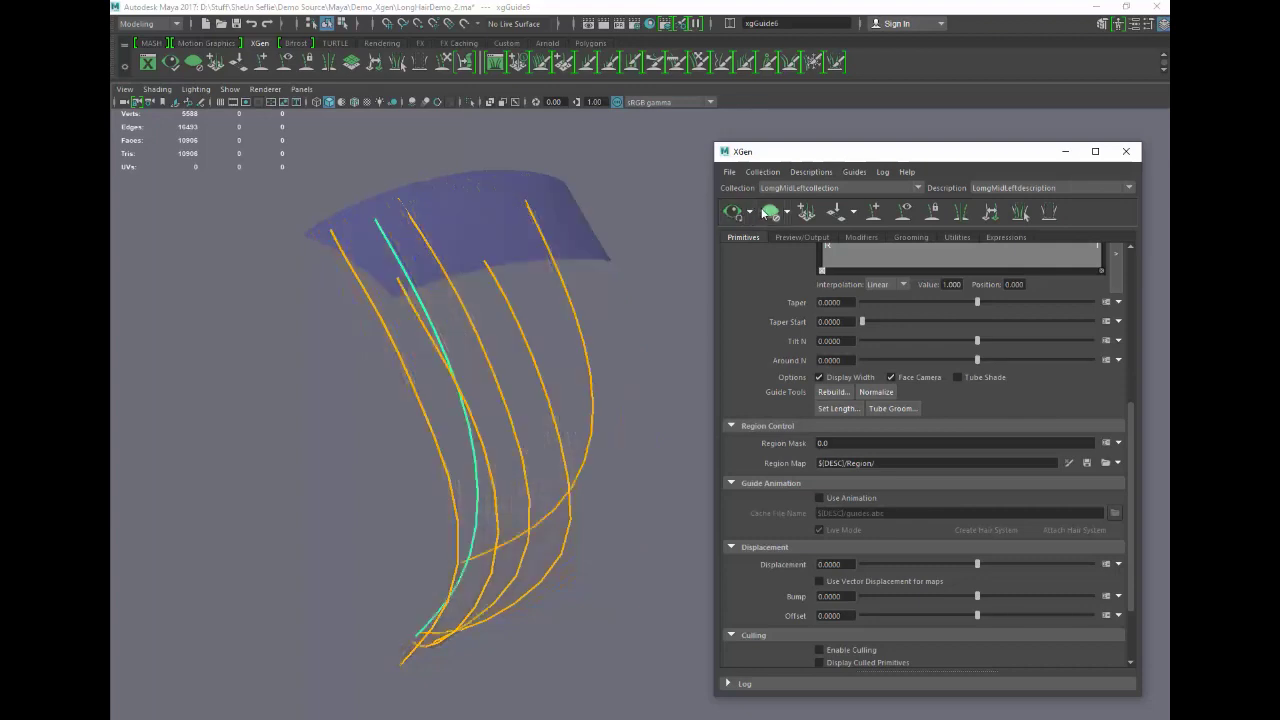
{"action": "left_click", "coordinate": [577, 323]}
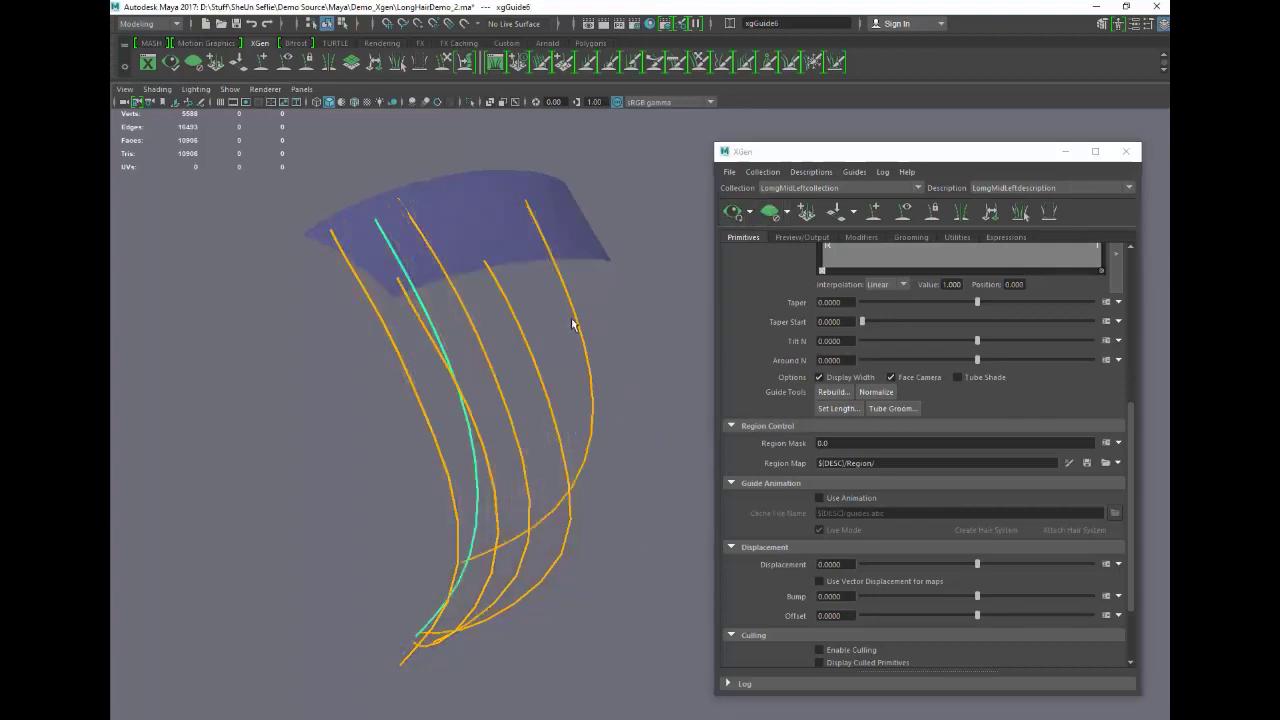
{"action": "left_click", "coordinate": [604, 337]}
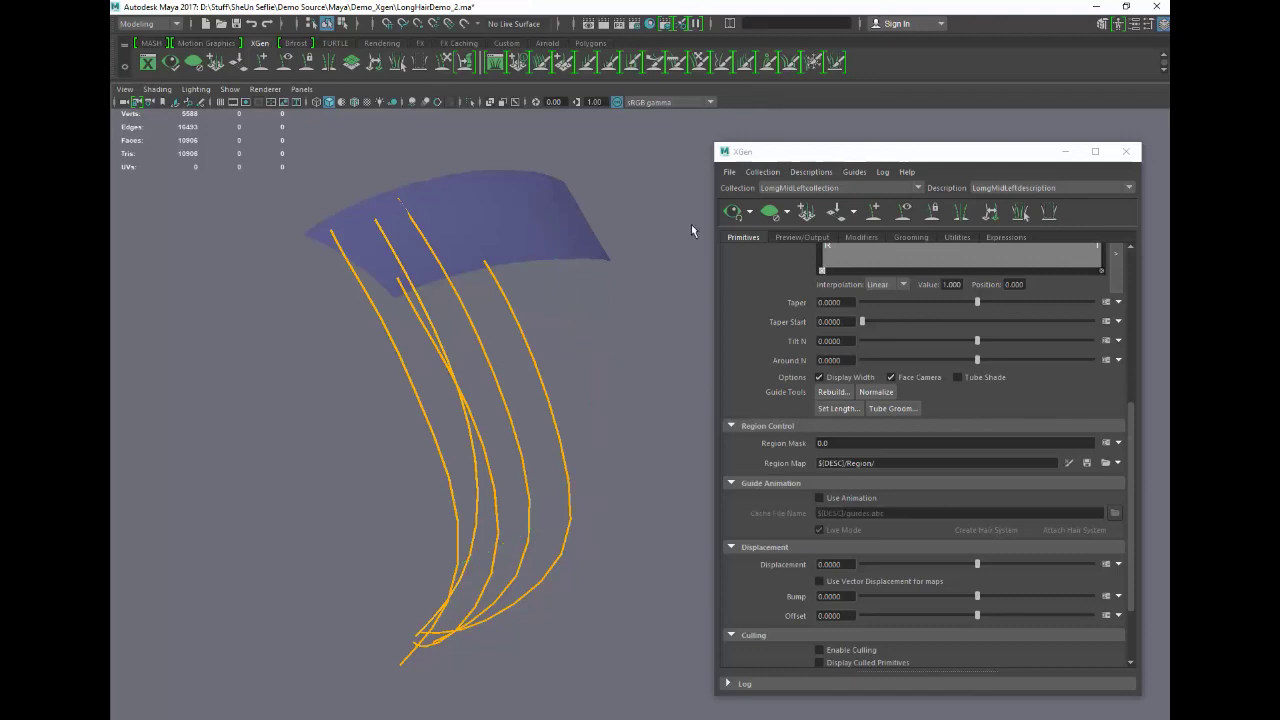
- Regenerate the XGen preview and inspect the strands around the added guide between the front and back-edge guides
{"action": "left_click", "coordinate": [771, 212]}
{"action": "left_click", "coordinate": [772, 213]}
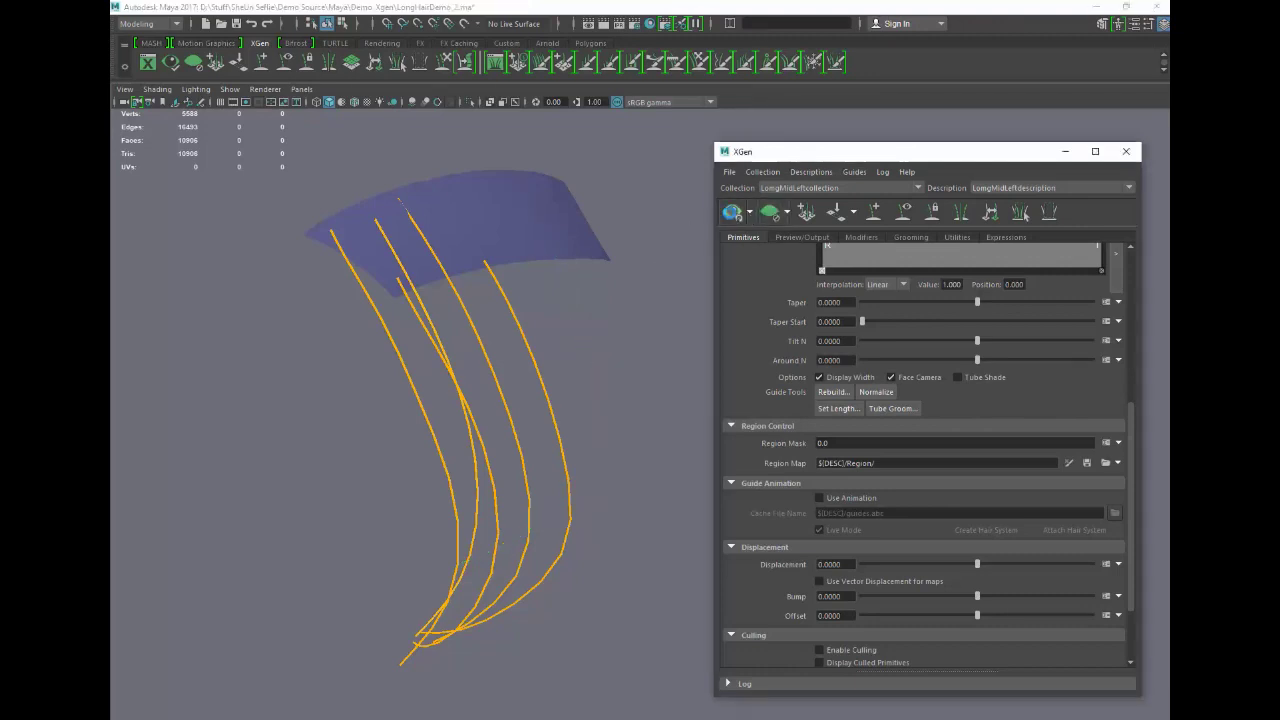
{"action": "left_click_drag", "start_coordinate": [654, 304], "coordinate": [630, 306], "text": "alt"}
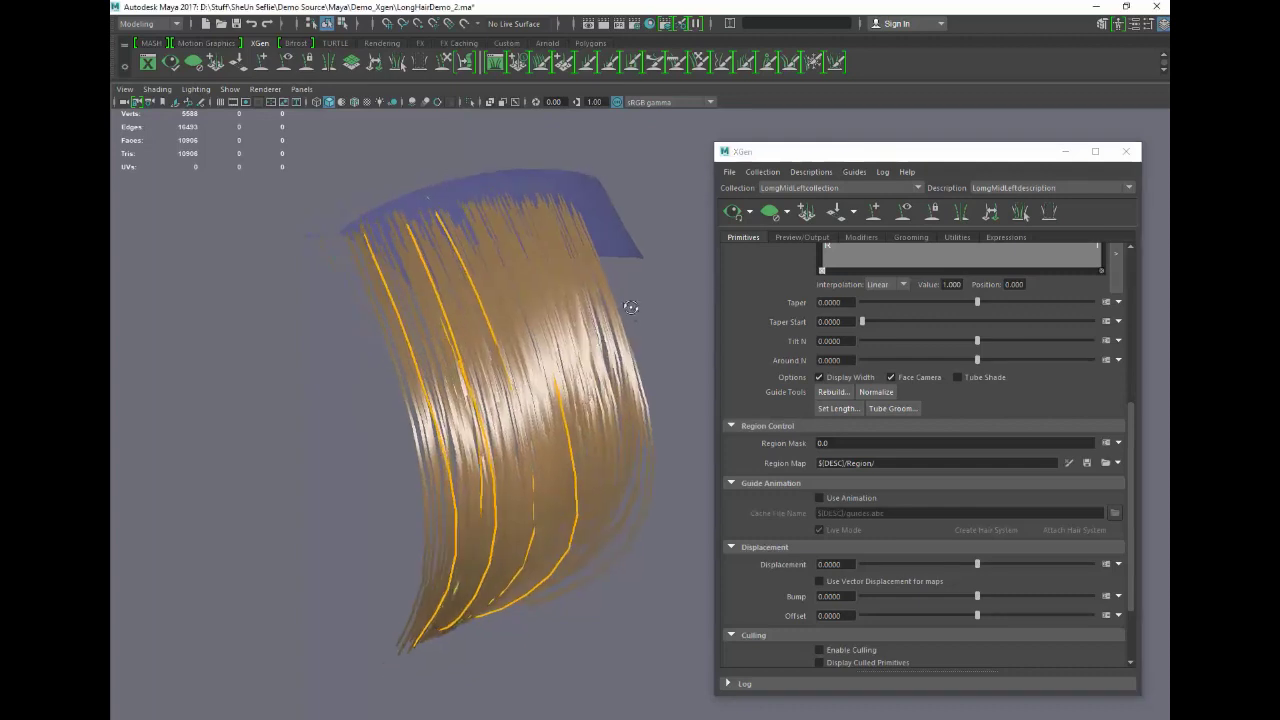
{"action": "left_click_drag", "start_coordinate": [287, 300], "coordinate": [284, 333], "text": "alt"}
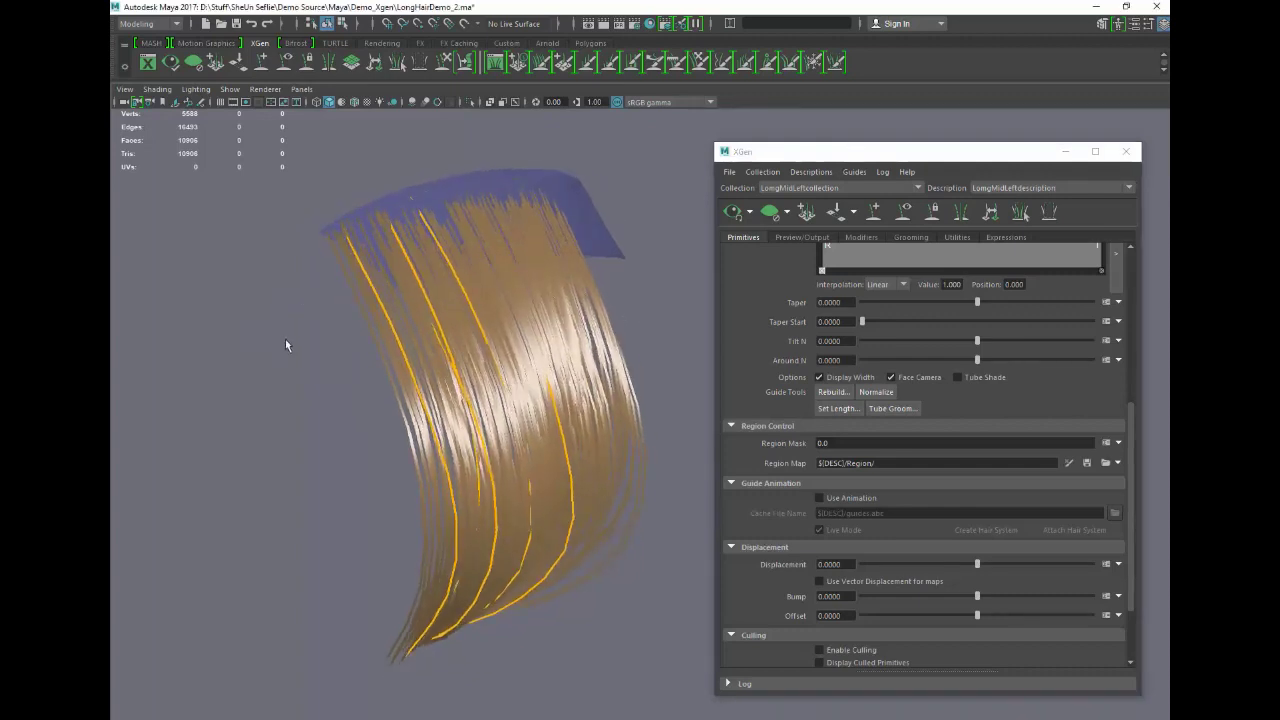
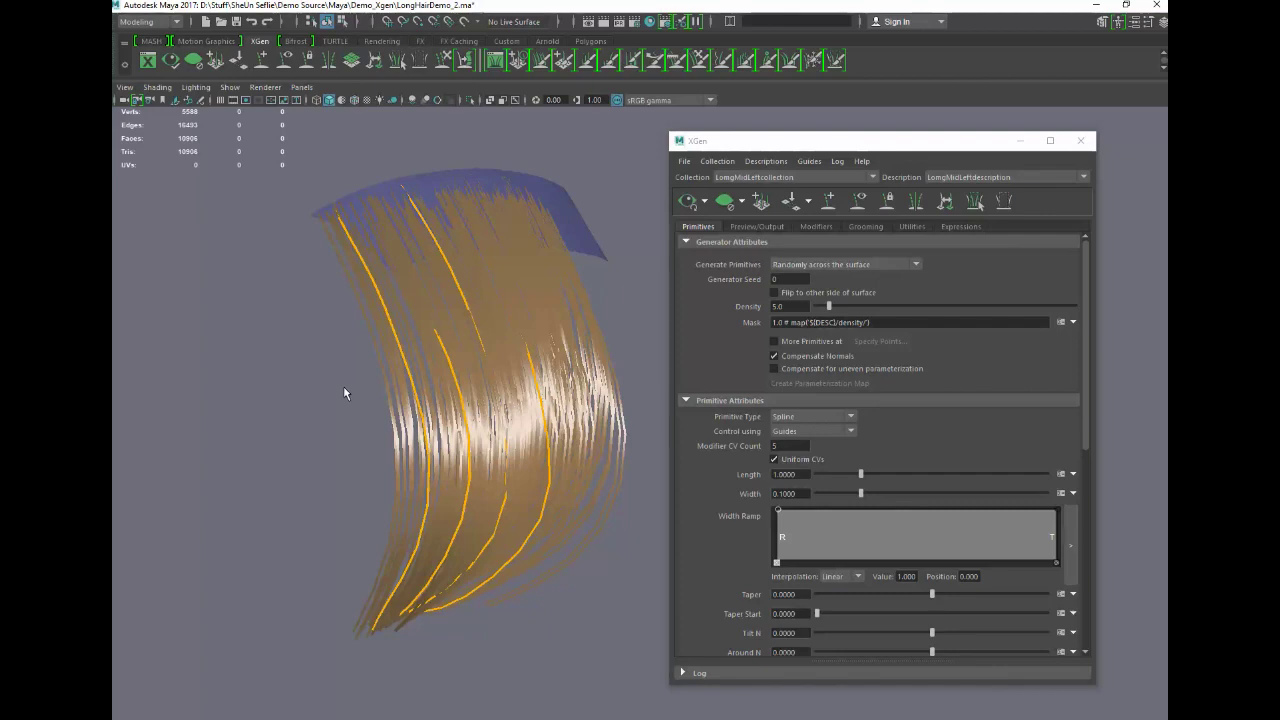
- Examine the strand shape alongside the description's Primitive Attributes, including the Width Ramp, Guide Tools and Modifier CV Count
{"action": "mouse_move", "coordinate": [346, 396]}
{"action": "left_mouse_down", "text": "alt"}
{"action": "mouse_move", "coordinate": [329, 400]}
{"action": "mouse_move", "coordinate": [339, 403]}
{"action": "left_mouse_up", "text": "alt"}
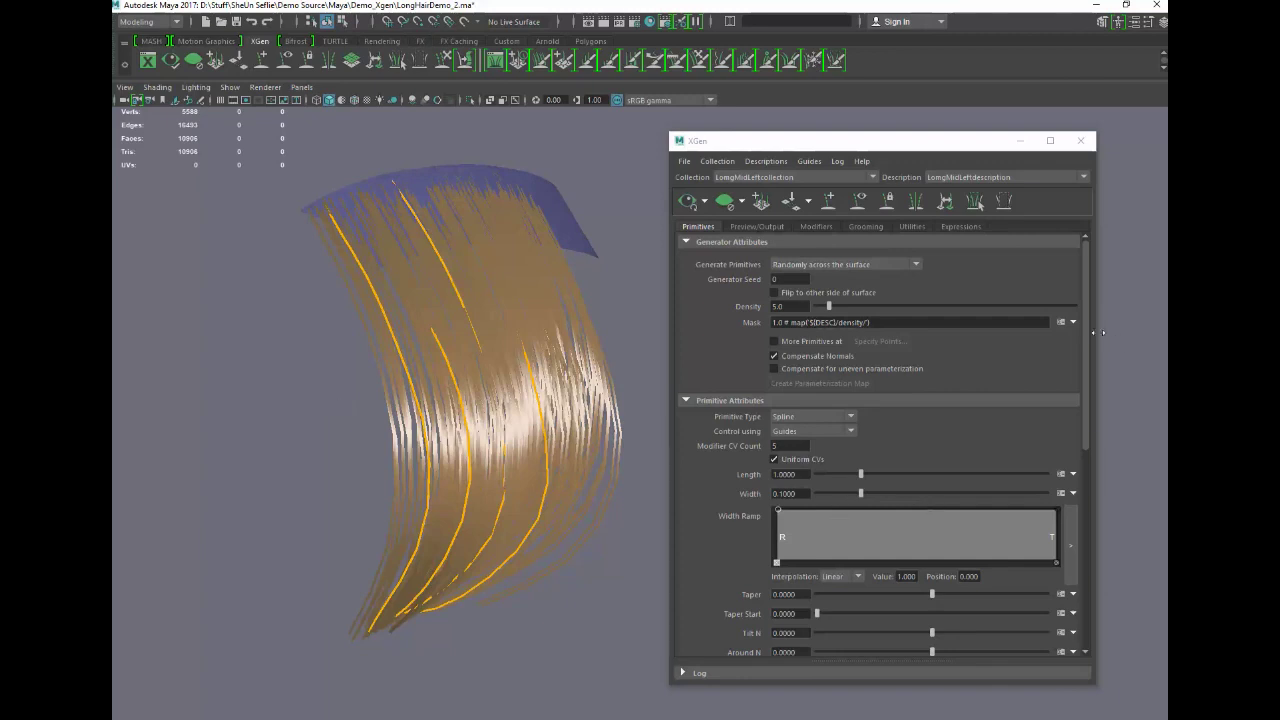
{"action": "left_click_drag", "start_coordinate": [1088, 336], "coordinate": [1093, 436]}
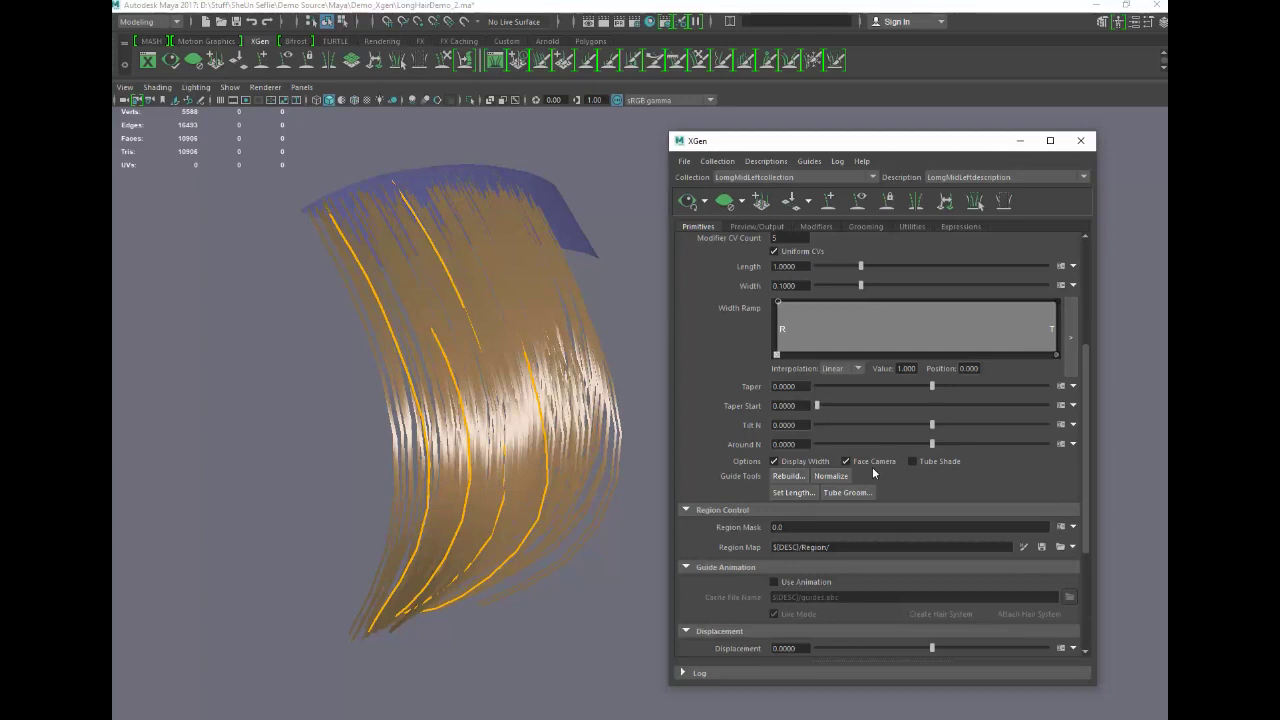
{"action": "left_click_drag", "start_coordinate": [277, 357], "coordinate": [272, 345], "text": "alt"}
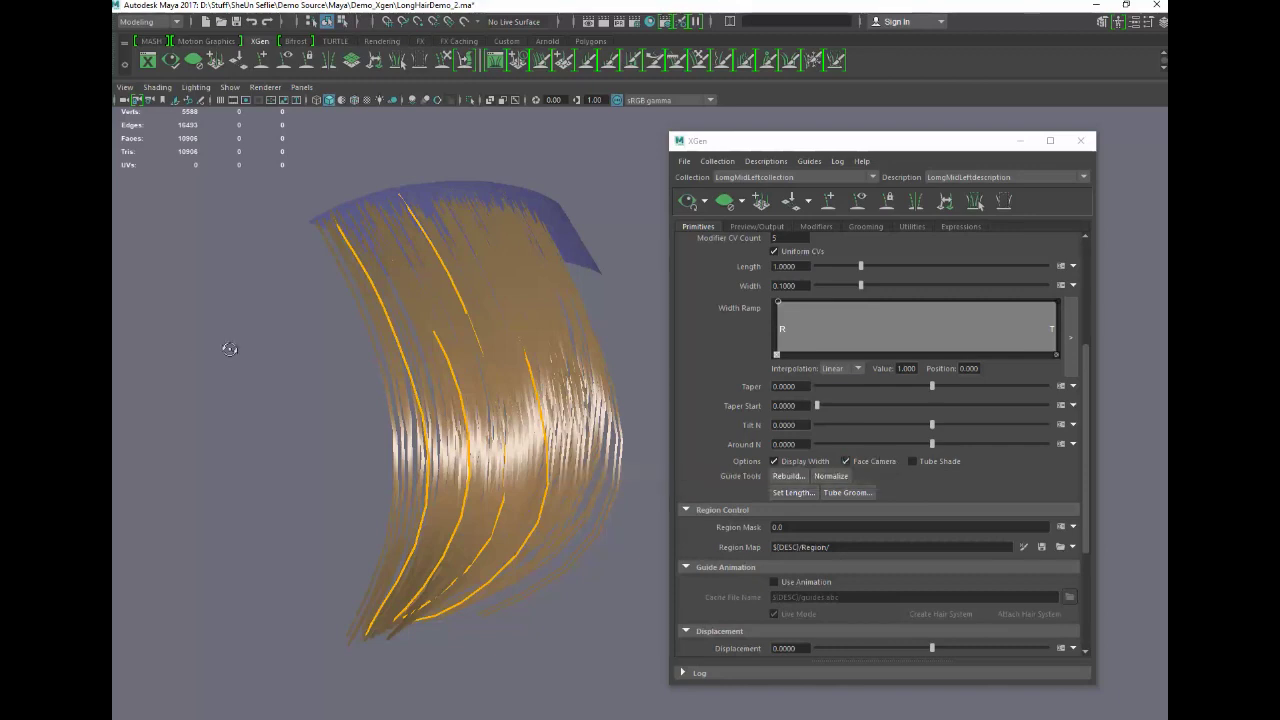
{"action": "left_click_drag", "start_coordinate": [229, 348], "coordinate": [226, 354], "text": "alt"}
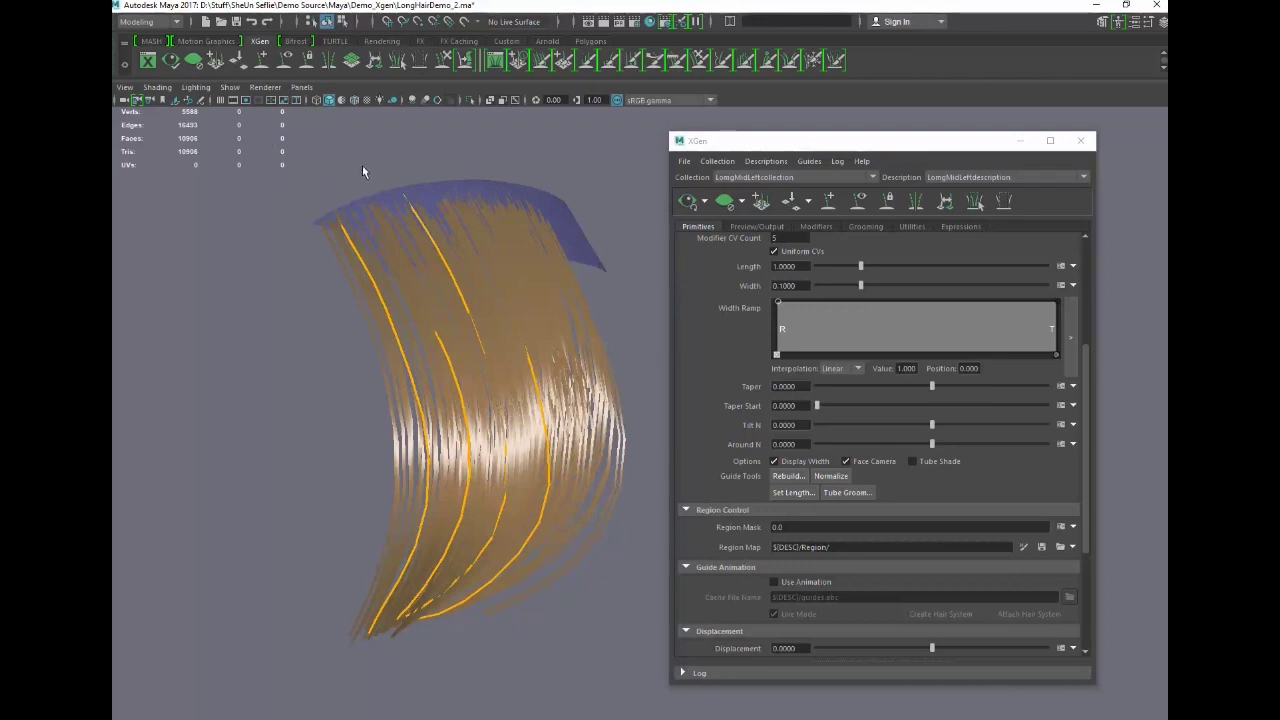
{"action": "left_click_drag", "start_coordinate": [285, 275], "coordinate": [285, 285], "text": "alt"}
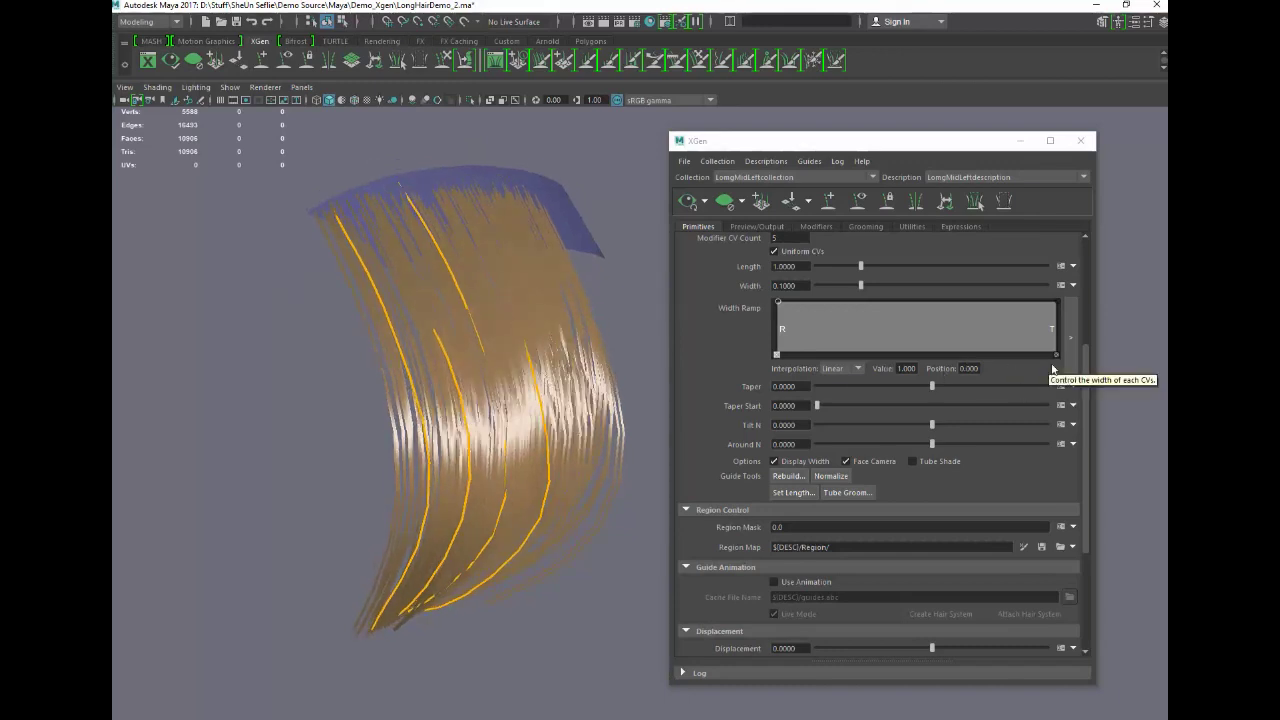
{"action": "left_click_drag", "start_coordinate": [1084, 391], "coordinate": [1083, 364]}
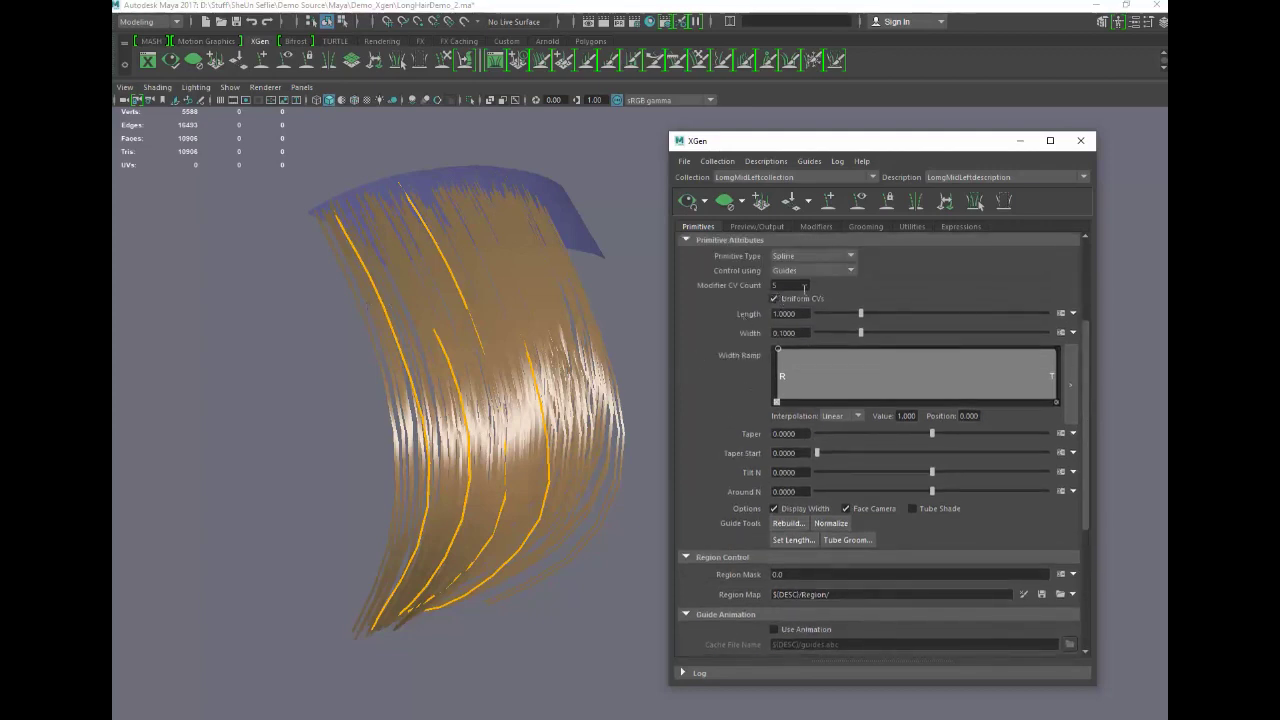
{"action": "left_click_drag", "start_coordinate": [1090, 402], "coordinate": [1088, 383]}
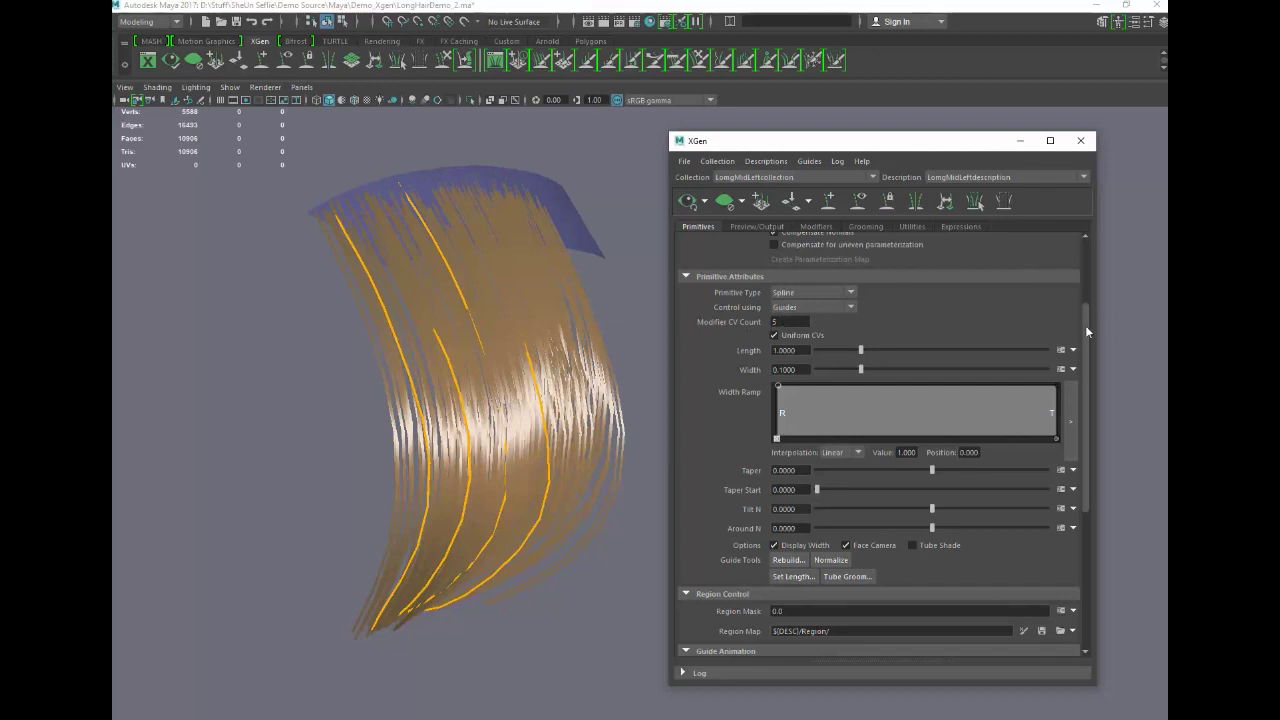
- Set the XGen generator density to 0.5 and check the thinned strands alongside the primitive attributes
{"action": "left_click_drag", "start_coordinate": [1085, 325], "coordinate": [1042, 274]}
{"action": "double_click", "coordinate": [778, 306]}
{"action": "type", "text": "0.5"}
{"action": "key", "text": "Return"}
{"action": "left_click_drag", "start_coordinate": [424, 318], "coordinate": [489, 307], "text": "alt"}
{"action": "left_click_drag", "start_coordinate": [1088, 381], "coordinate": [1094, 453]}
{"action": "mouse_move", "coordinate": [287, 421]}
{"action": "left_mouse_down", "text": "alt"}
{"action": "mouse_move", "coordinate": [371, 400]}
{"action": "mouse_move", "coordinate": [280, 409]}
{"action": "mouse_move", "coordinate": [289, 415]}
{"action": "left_mouse_up", "text": "alt"}
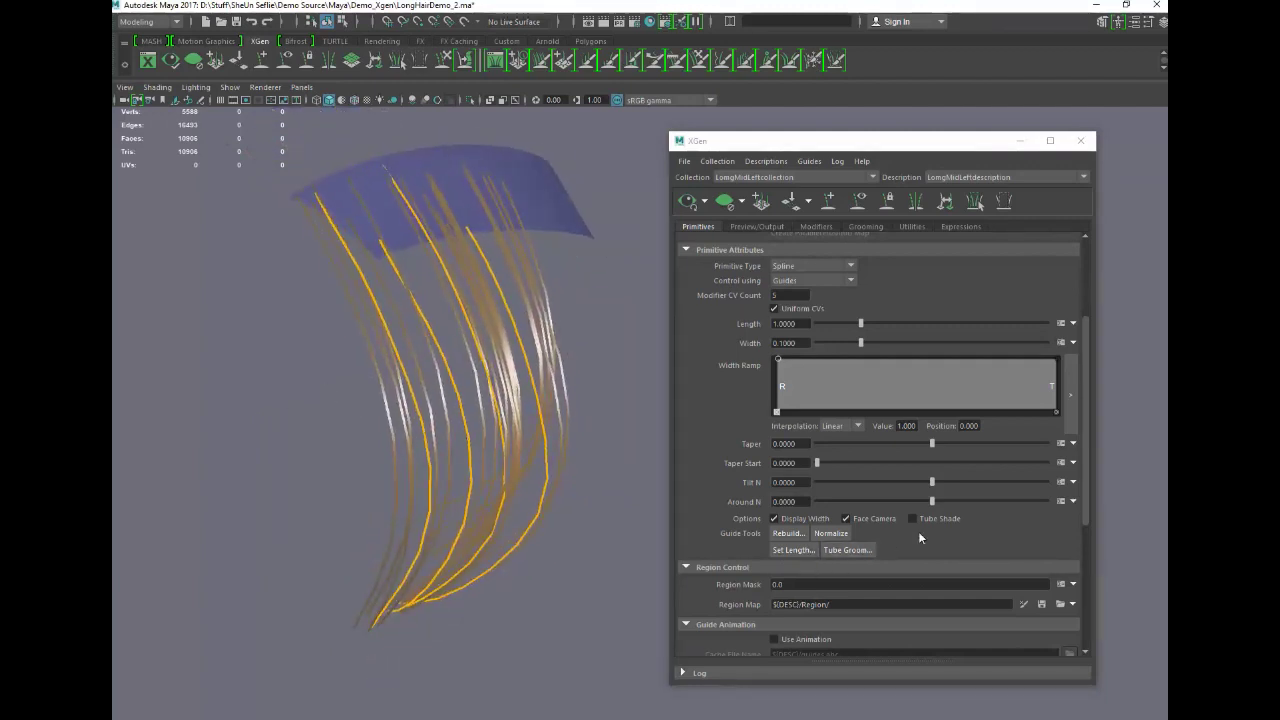
- Set the spline primitives' width to 2.0 and inspect the widened hair strips around the guides
{"action": "left_click_drag", "start_coordinate": [1087, 463], "coordinate": [737, 370]}
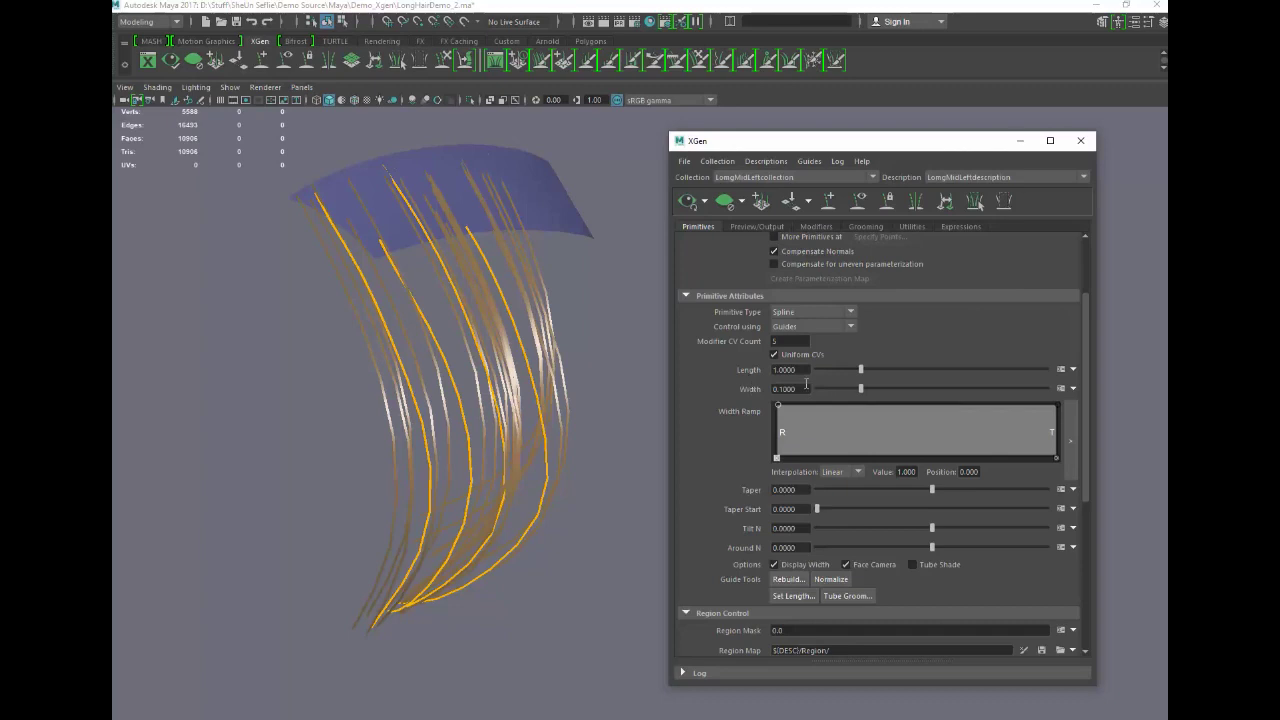
{"action": "double_click", "coordinate": [800, 388]}
{"action": "type", "text": "2.0"}
{"action": "key", "text": "Return"}
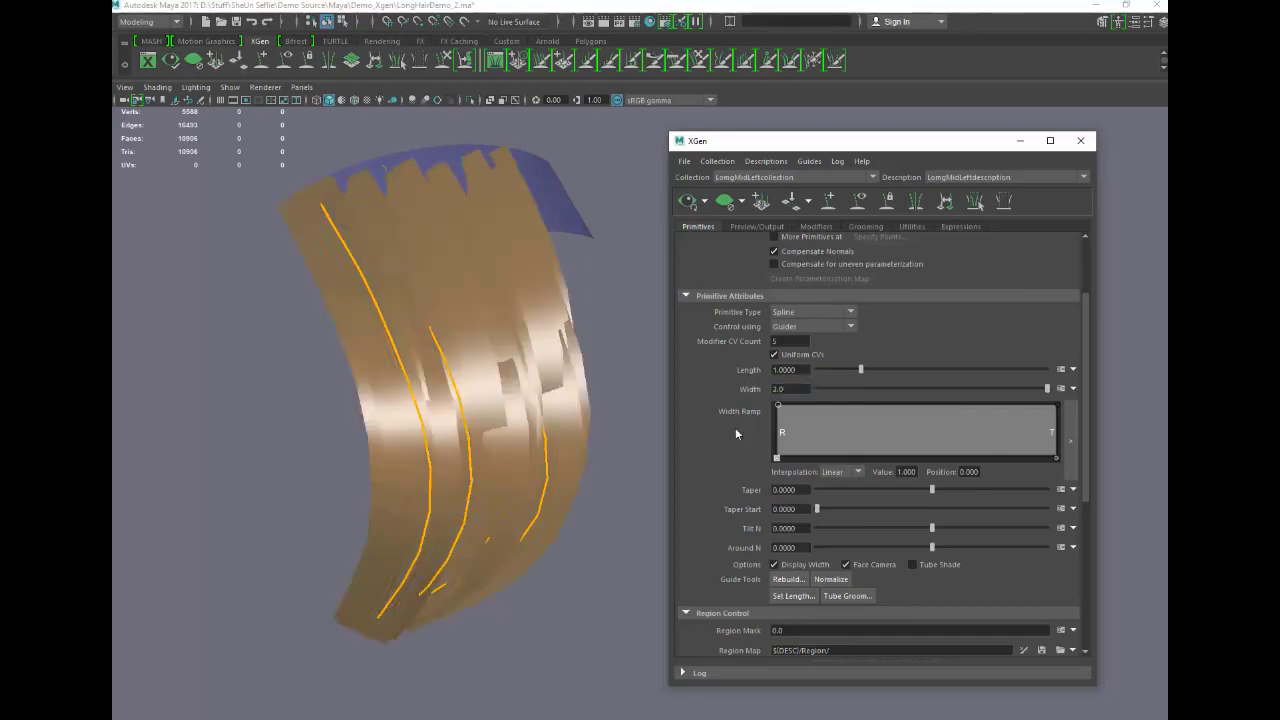
{"action": "left_click_drag", "start_coordinate": [209, 423], "coordinate": [473, 482], "text": "alt"}
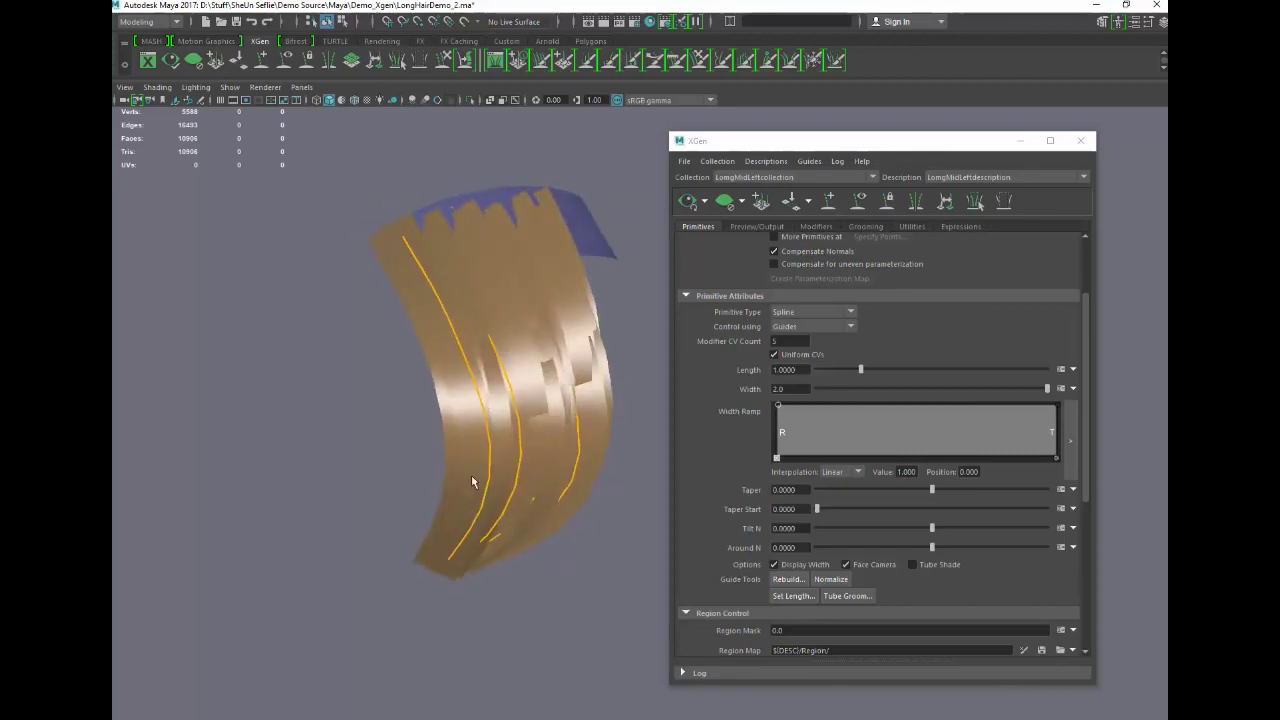
{"action": "left_click_drag", "start_coordinate": [472, 476], "coordinate": [478, 476], "text": "alt"}
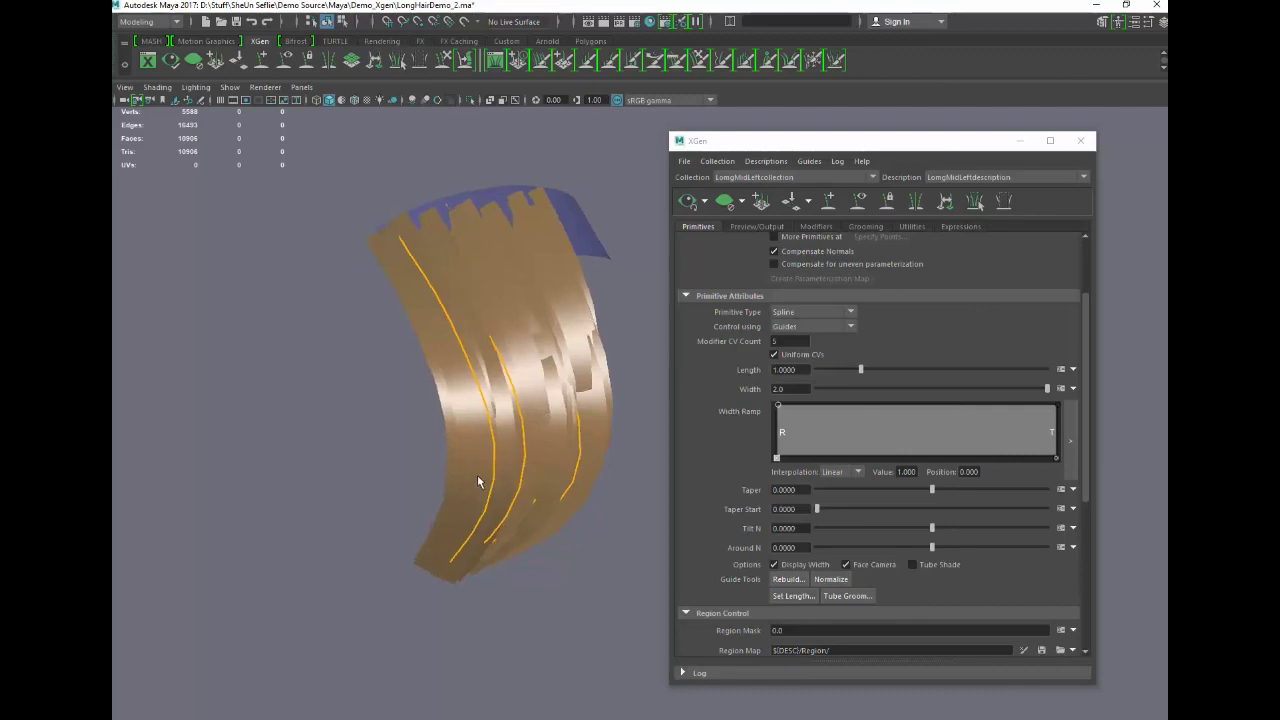
{"action": "mouse_move", "coordinate": [476, 475]}
{"action": "left_mouse_down", "text": "alt"}
{"action": "mouse_move", "coordinate": [486, 472]}
{"action": "mouse_move", "coordinate": [463, 482]}
{"action": "left_mouse_up", "text": "alt"}
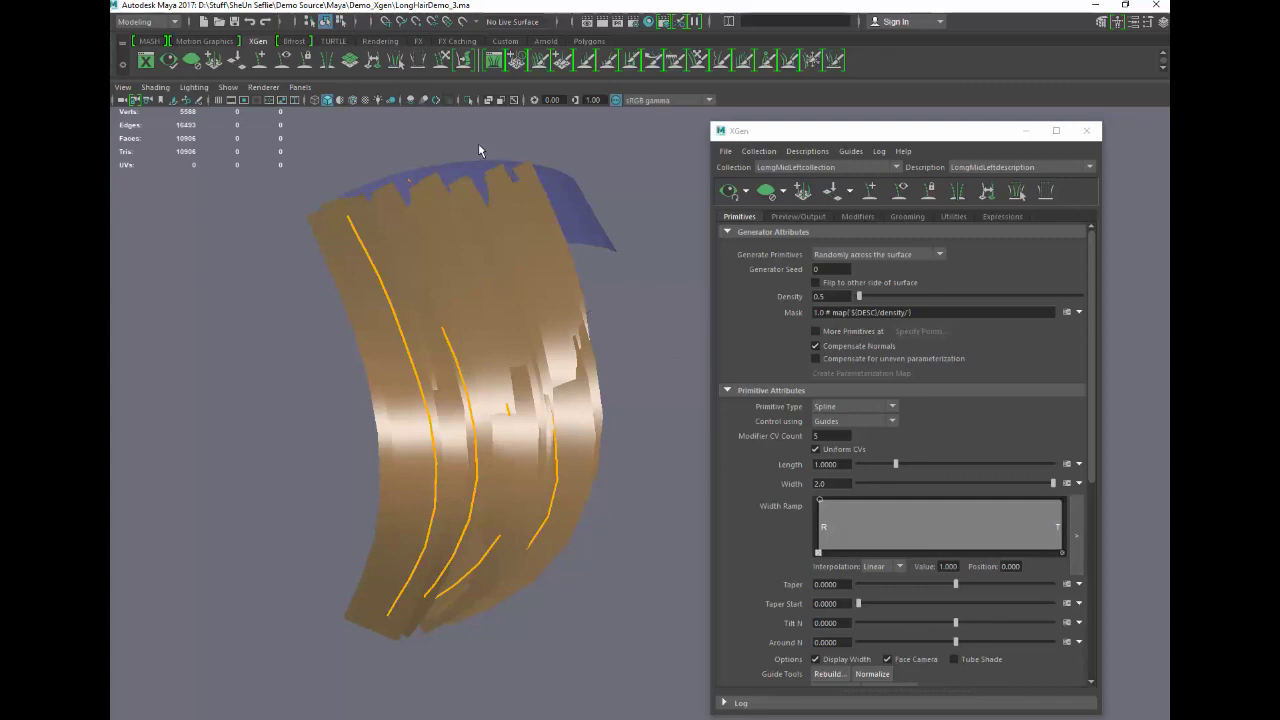
- Select all of the previewed XGen primitives with the primitive selection tool
{"action": "left_click", "coordinate": [395, 62]}
{"action": "left_click_drag", "start_coordinate": [234, 124], "coordinate": [694, 698]}
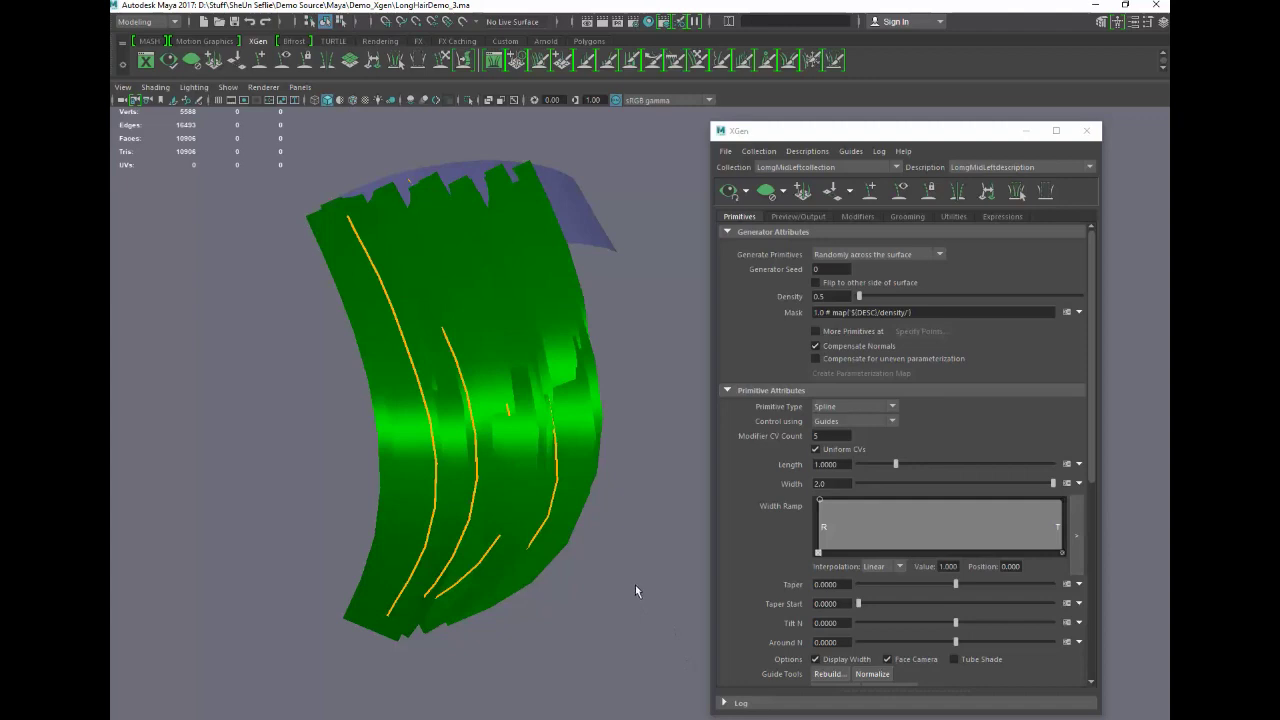
{"action": "left_click_drag", "start_coordinate": [632, 584], "coordinate": [680, 663], "text": "alt"}
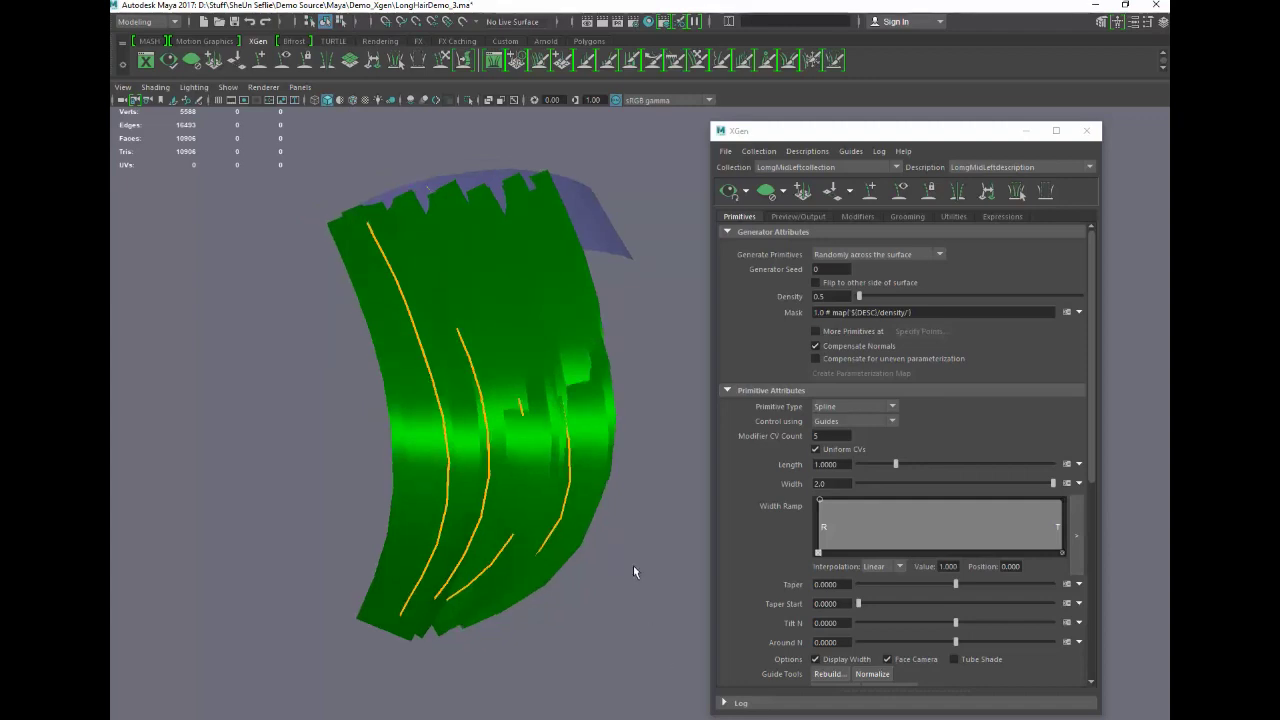
- Convert only the selected XGen primitives to one combined polygon mesh, placing UVs in a 2x2 tile layout
{"action": "left_click_drag", "start_coordinate": [963, 134], "coordinate": [1169, 134]}
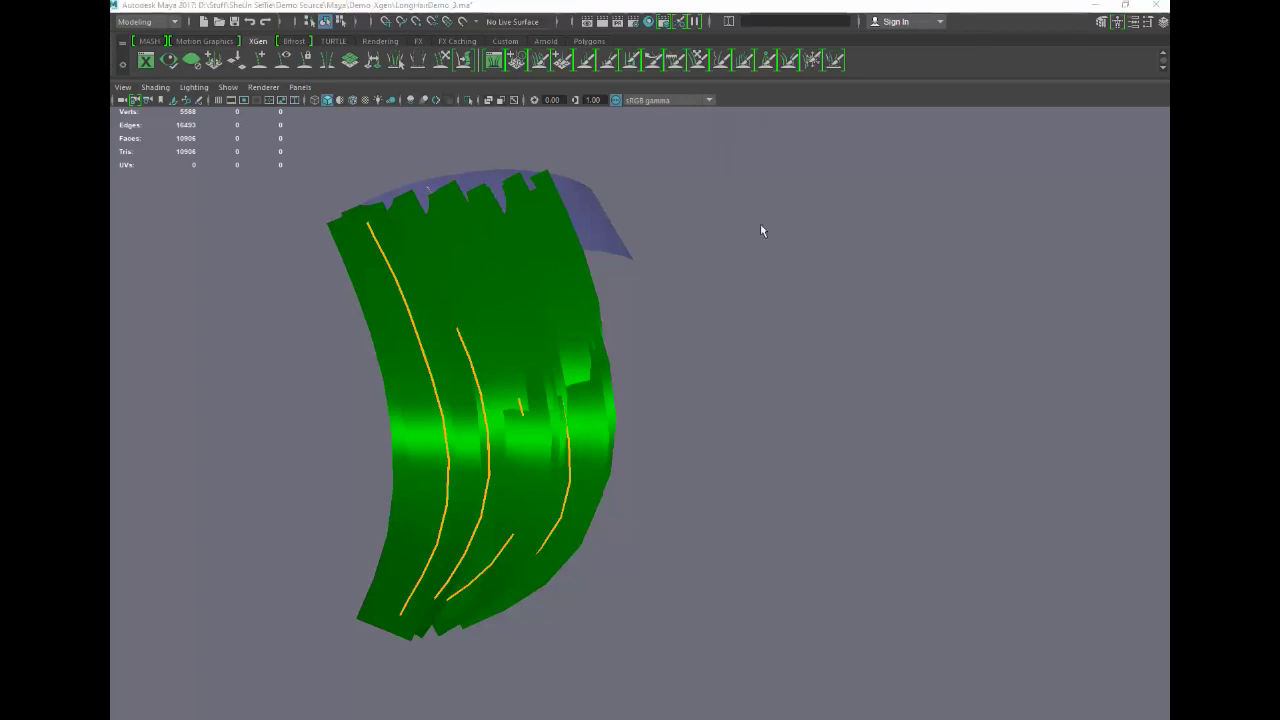
{"action": "key", "text": "space"}
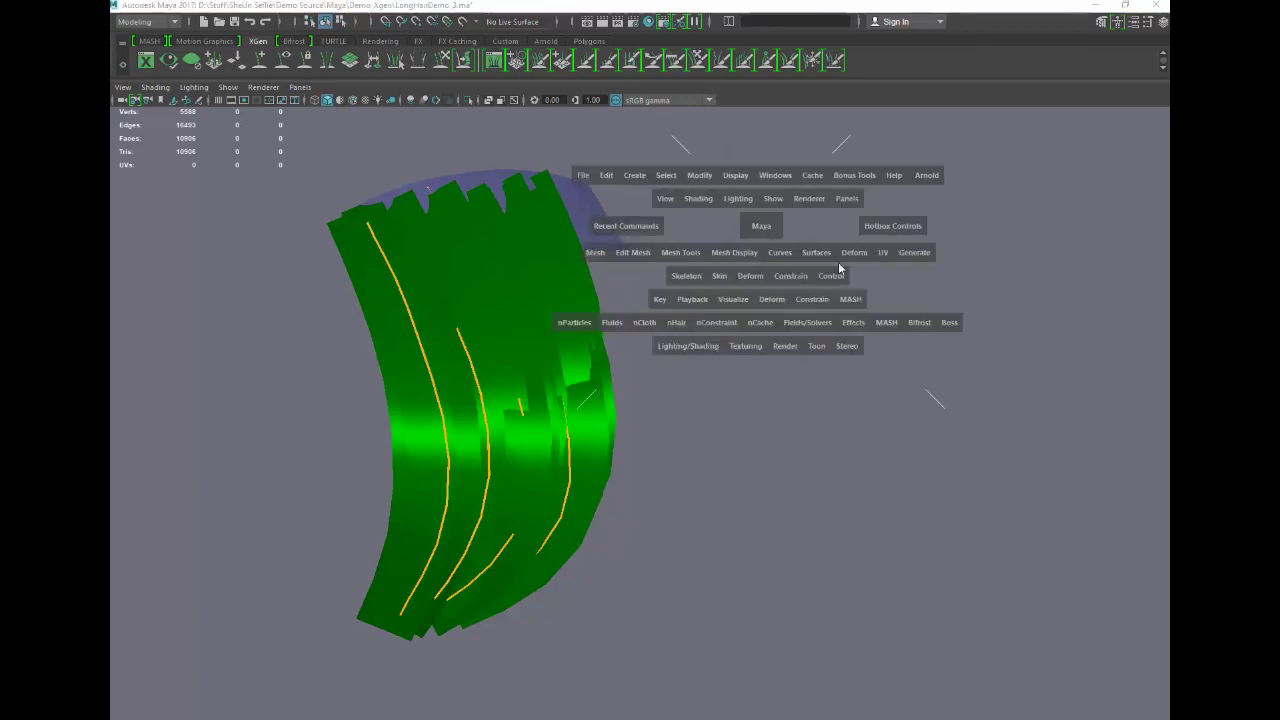
{"action": "left_click", "coordinate": [901, 255]}
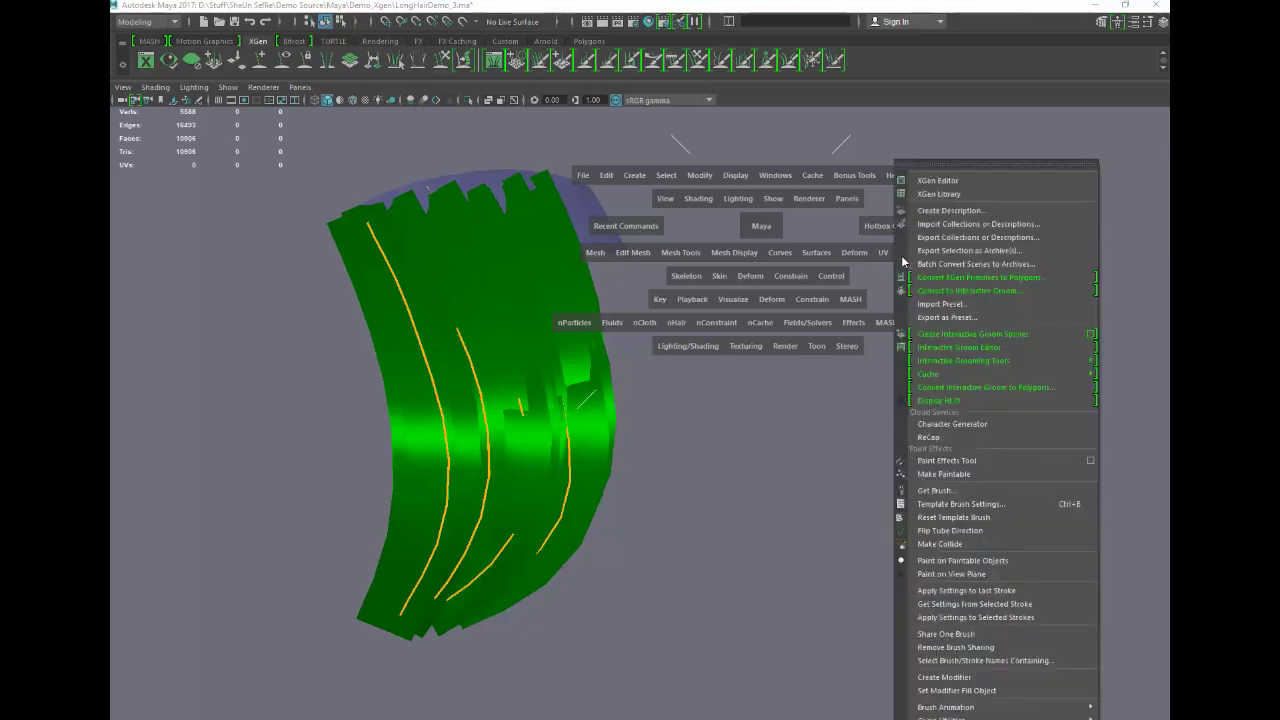
{"action": "left_click", "coordinate": [996, 284]}
{"action": "left_click_drag", "start_coordinate": [652, 194], "coordinate": [821, 158]}
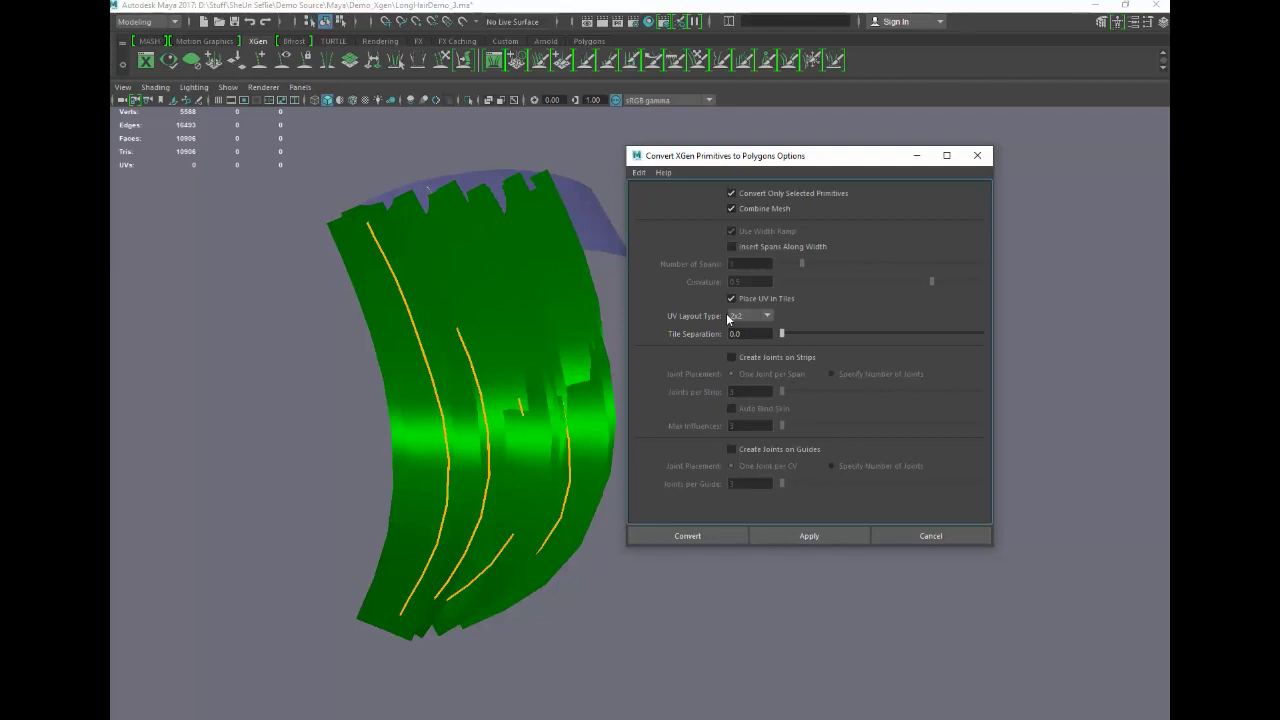
{"action": "left_click", "coordinate": [704, 539]}
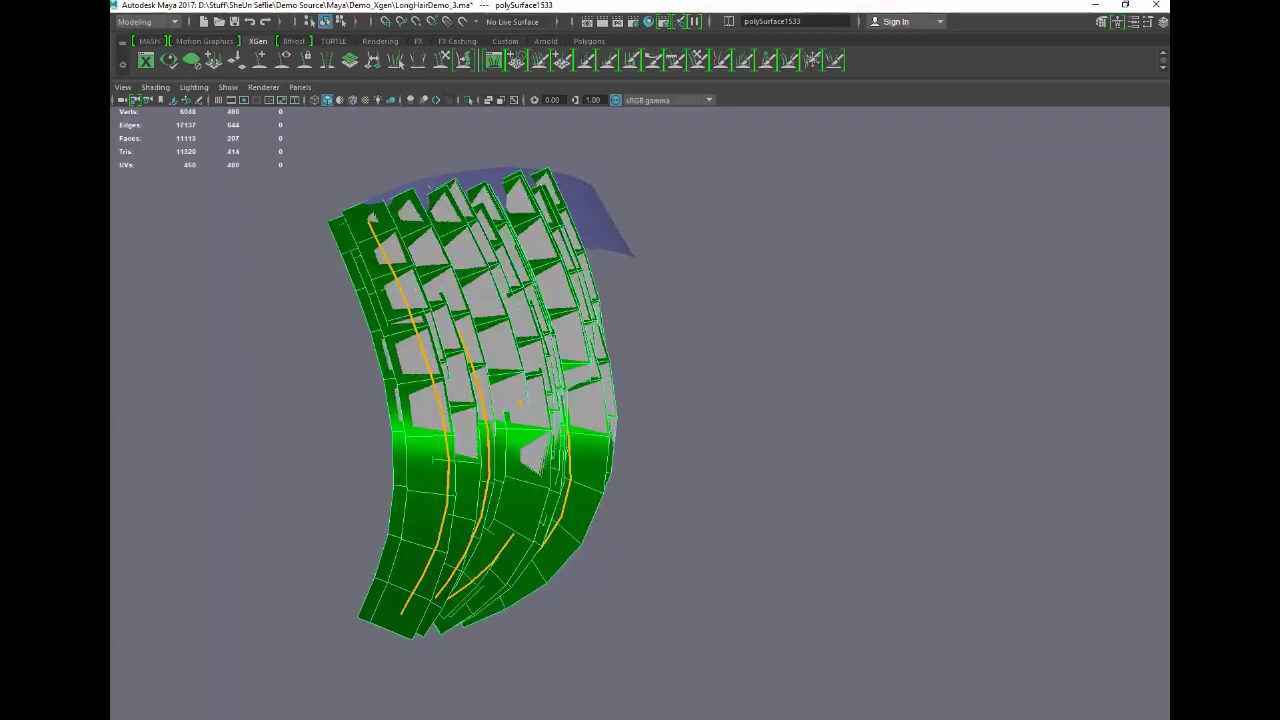
- Close the empty Hypergraph window and open the Outliner
{"action": "left_click_drag", "start_coordinate": [1166, 153], "coordinate": [727, 137]}
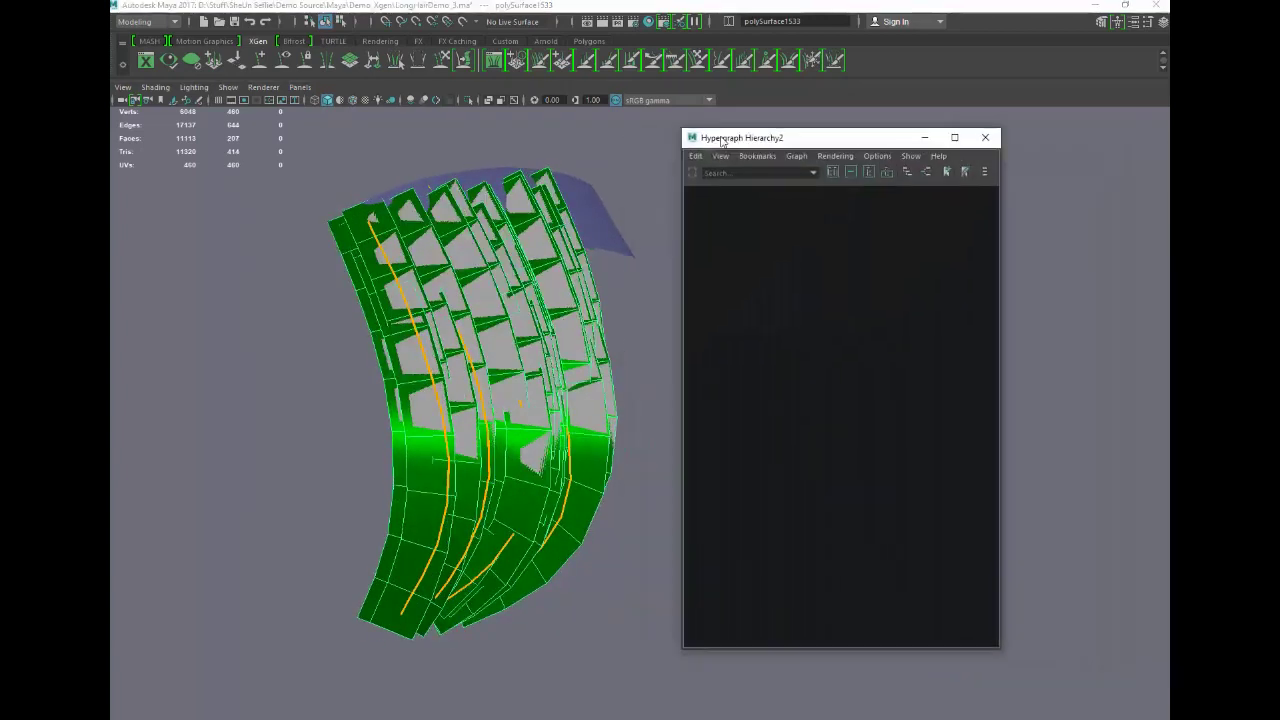
{"action": "left_click", "coordinate": [980, 141]}
{"action": "key", "text": "space"}
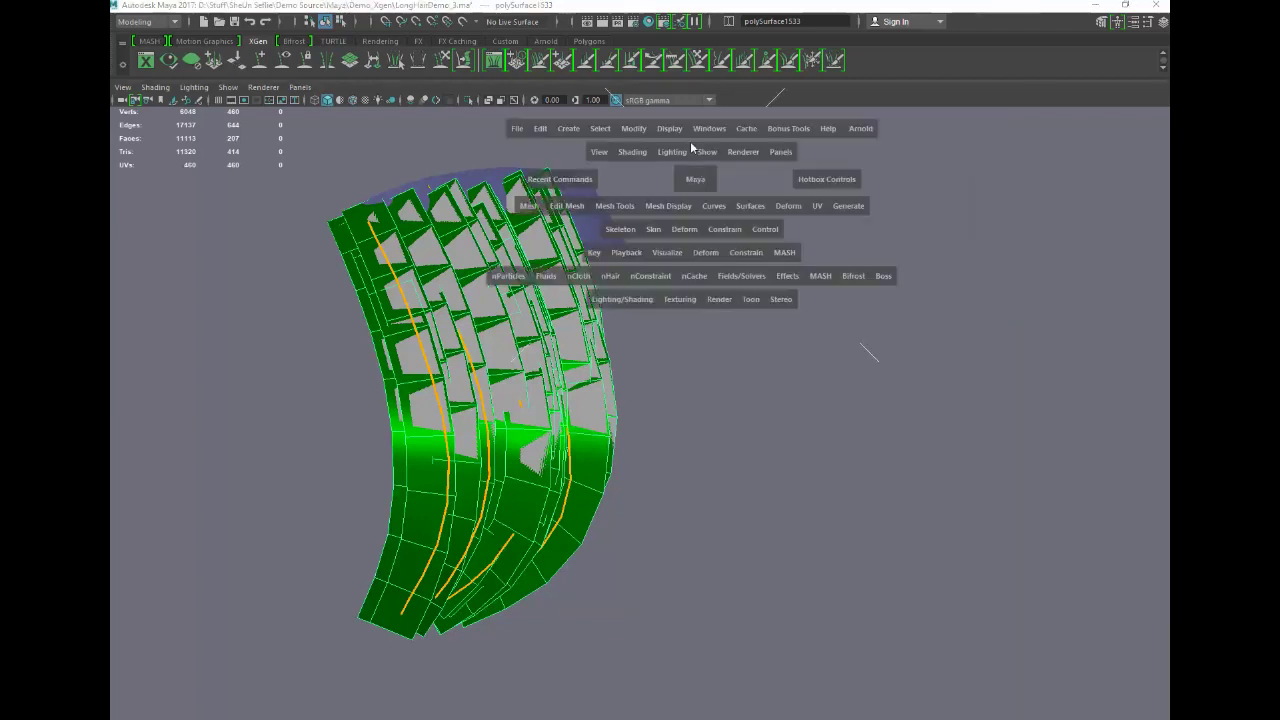
{"action": "left_click", "coordinate": [697, 129]}
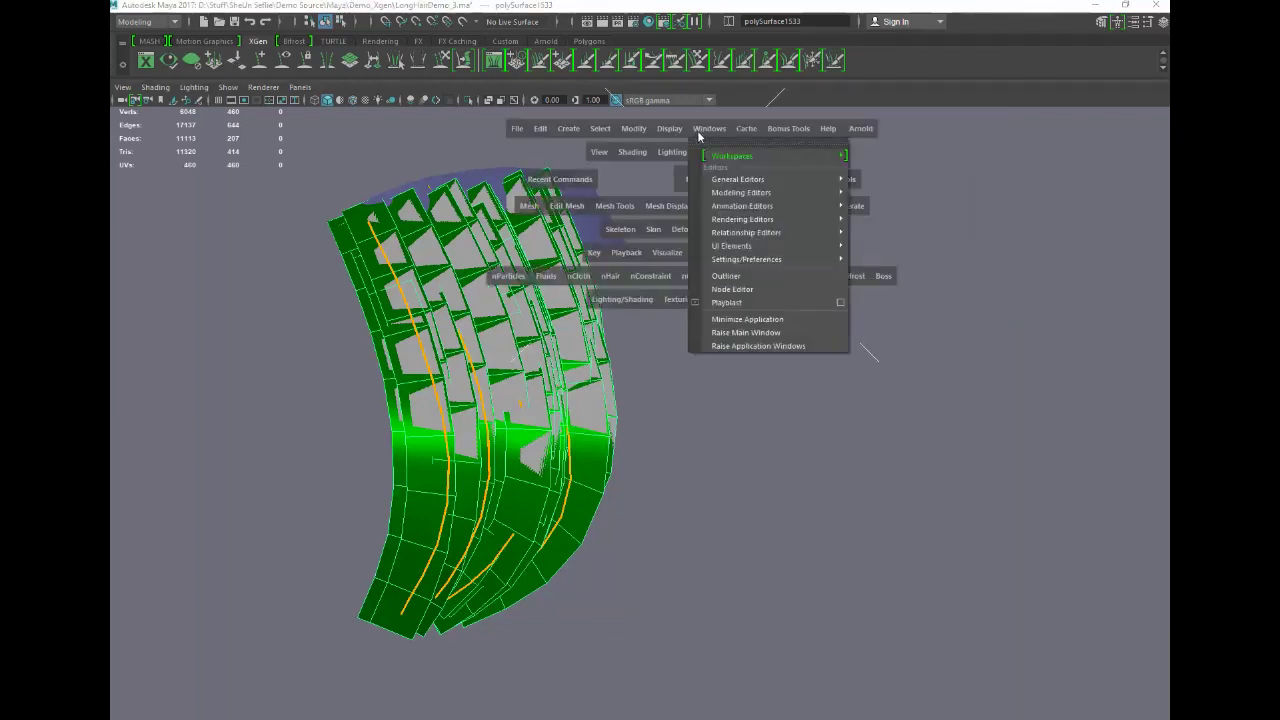
{"action": "left_click", "coordinate": [728, 280]}
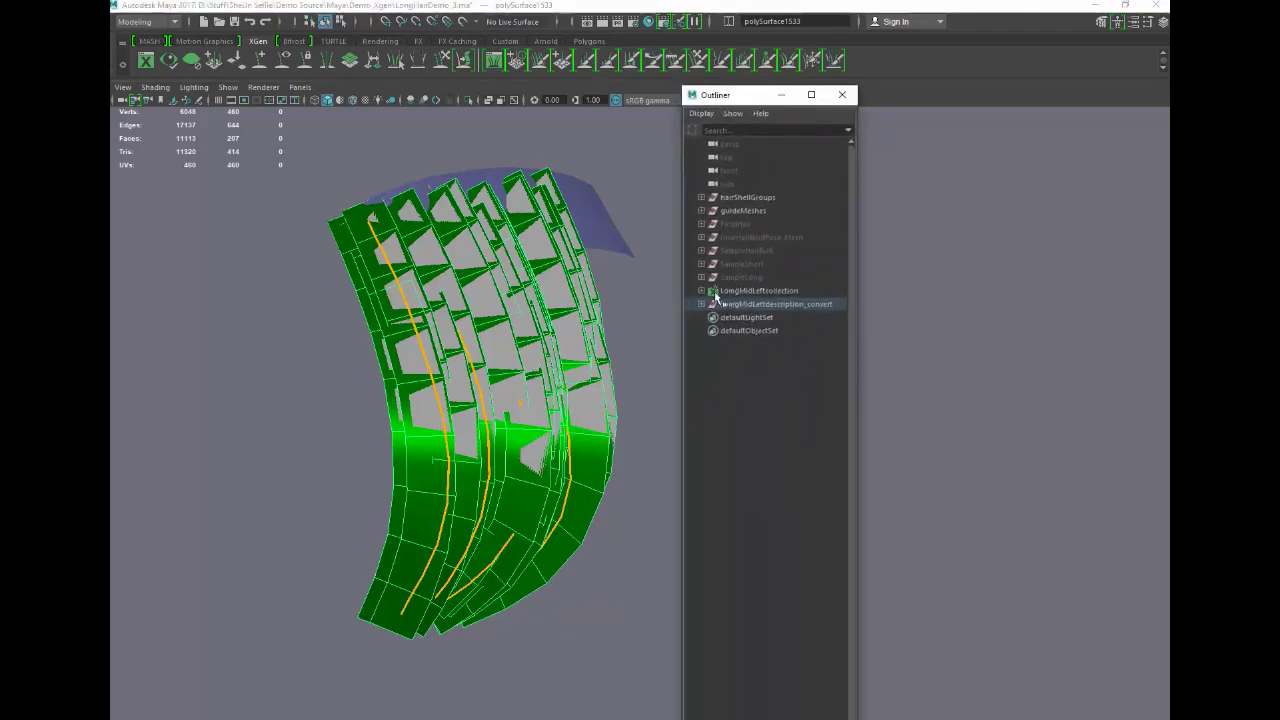
- Hide the converted polygon group to check the original XGen primitives by themselves
{"action": "left_click", "coordinate": [721, 291]}
{"action": "left_click", "coordinate": [732, 304]}
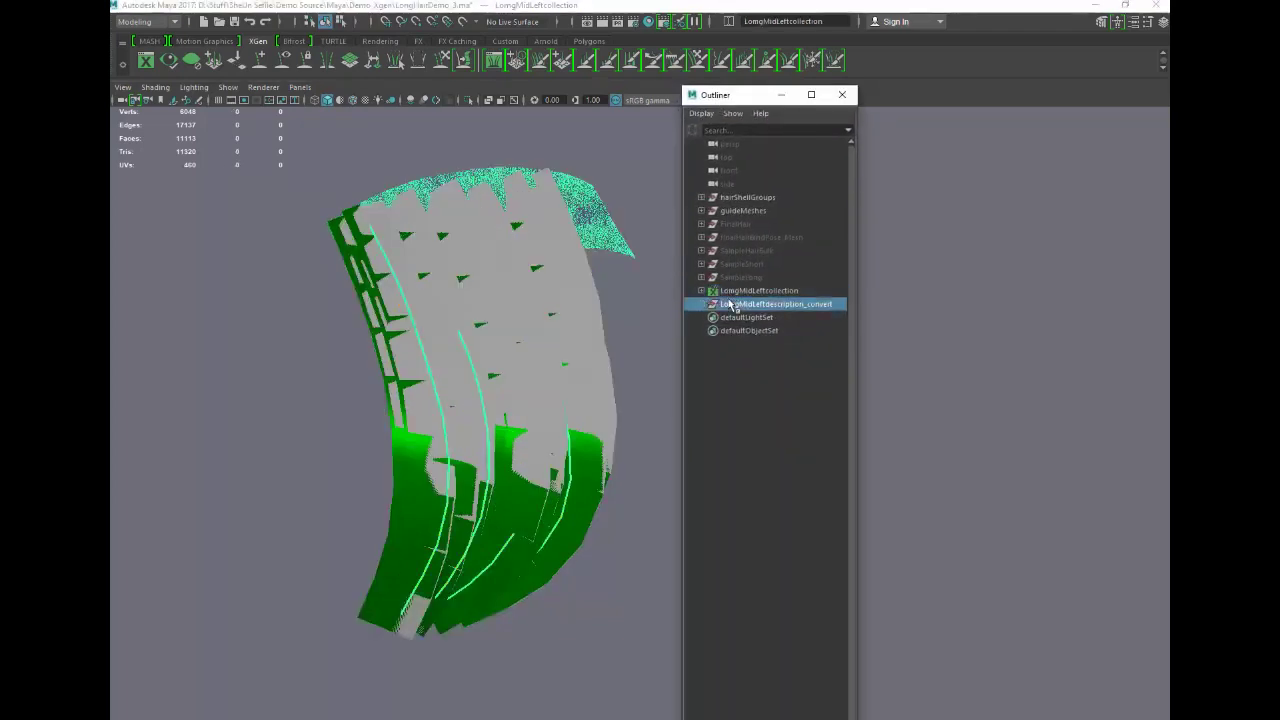
{"action": "left_click", "coordinate": [730, 292]}
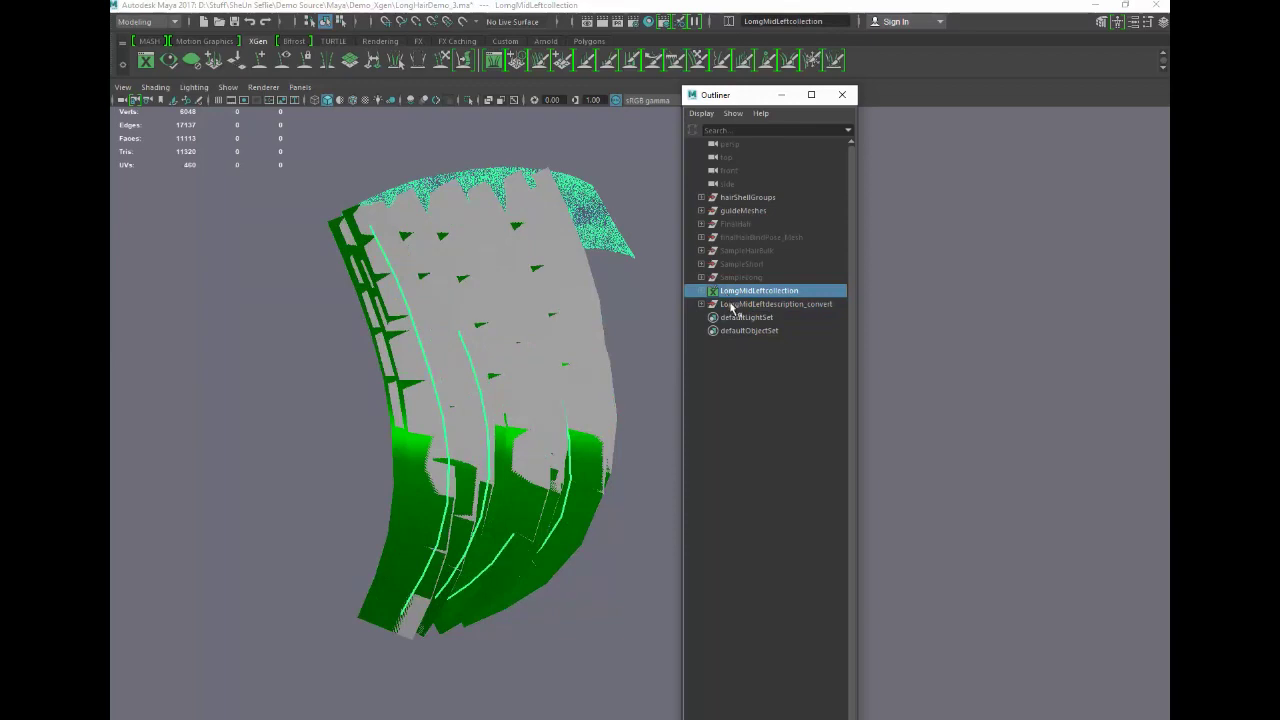
{"action": "left_click", "coordinate": [732, 304]}
{"action": "key", "text": "ctrl+h"}
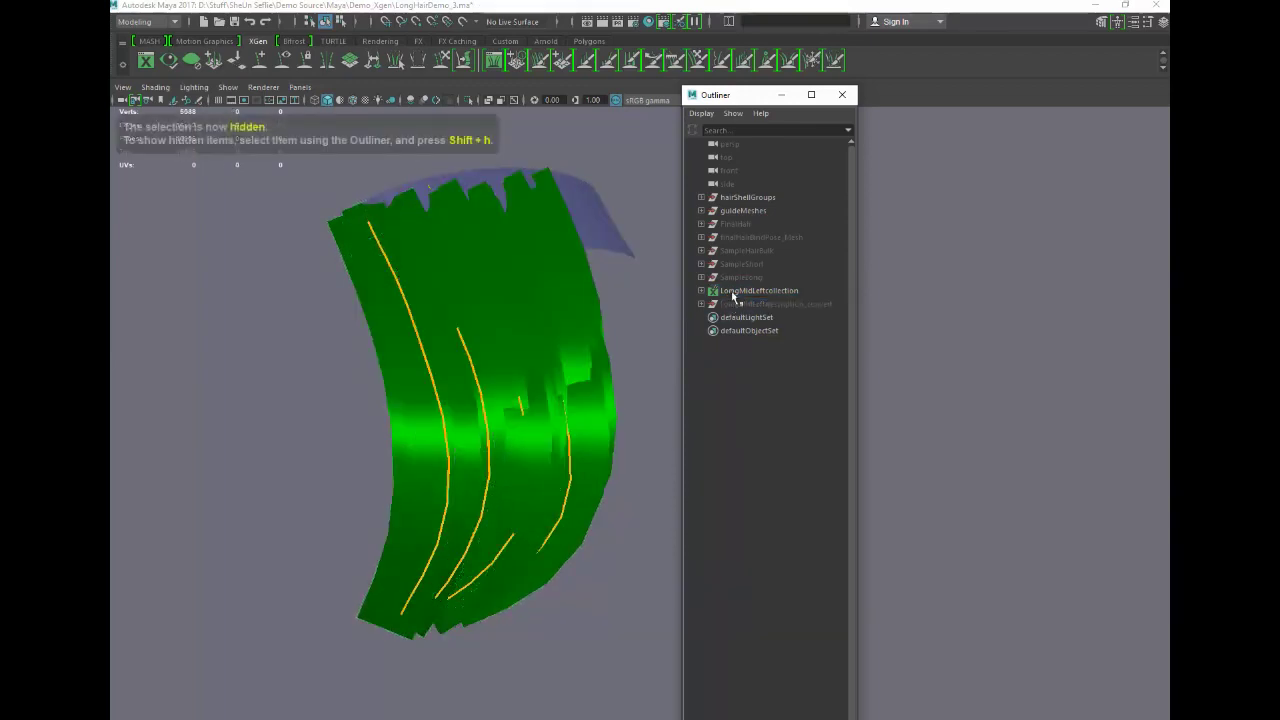
- Hide the original XGen collection and show the converted polygon group
{"action": "left_click", "coordinate": [731, 292]}
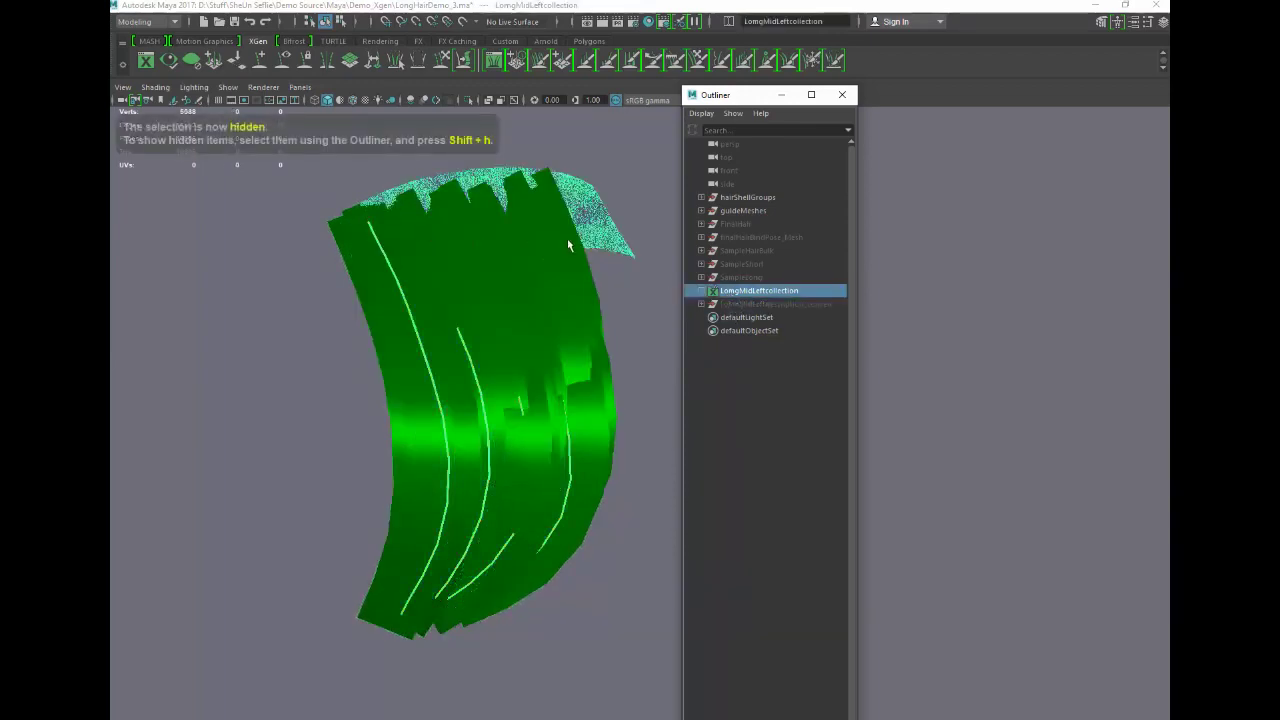
{"action": "key", "text": "ctrl+h"}
{"action": "left_click", "coordinate": [734, 303]}
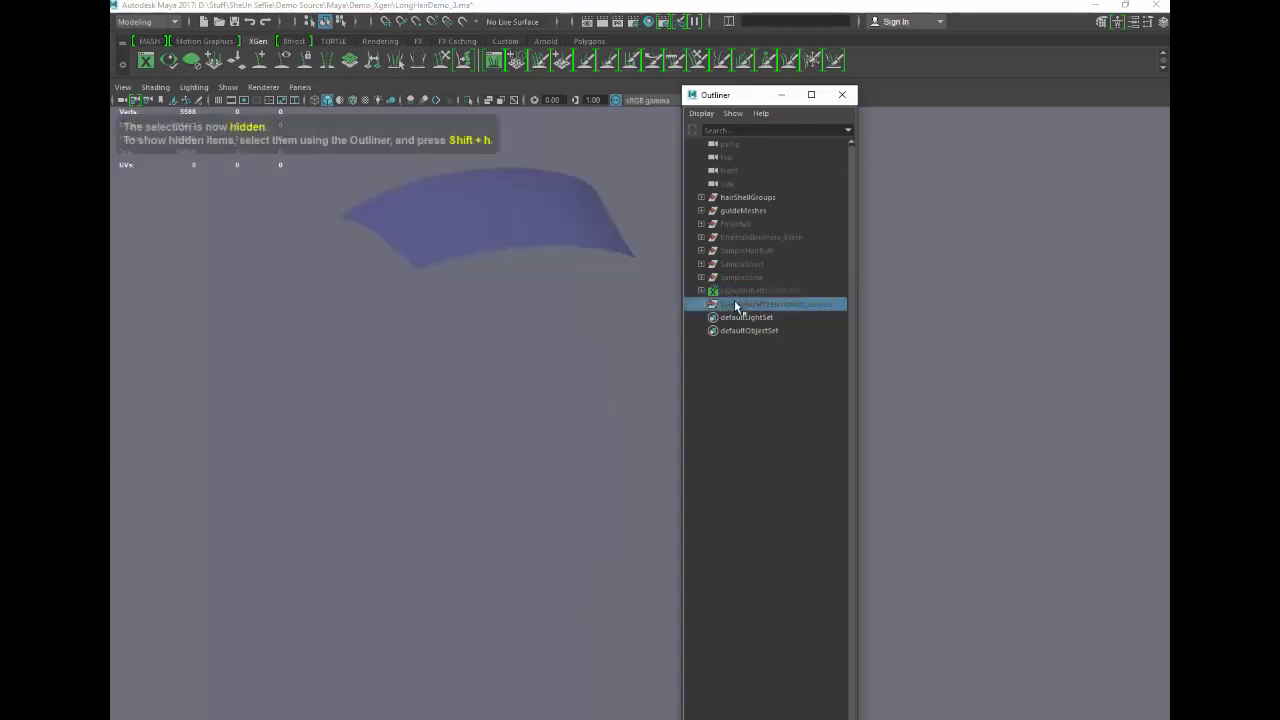
{"action": "key", "text": "shift+h"}
- Clear the selection and examine the converted hair mesh from different angles and distances
{"action": "left_click_drag", "start_coordinate": [354, 377], "coordinate": [317, 409], "text": "alt"}
{"action": "mouse_move", "coordinate": [291, 455]}
{"action": "left_mouse_down", "text": "alt"}
{"action": "mouse_move", "coordinate": [286, 434]}
{"action": "mouse_move", "coordinate": [291, 466]}
{"action": "left_mouse_up", "text": "alt"}
{"action": "left_click", "coordinate": [785, 400]}
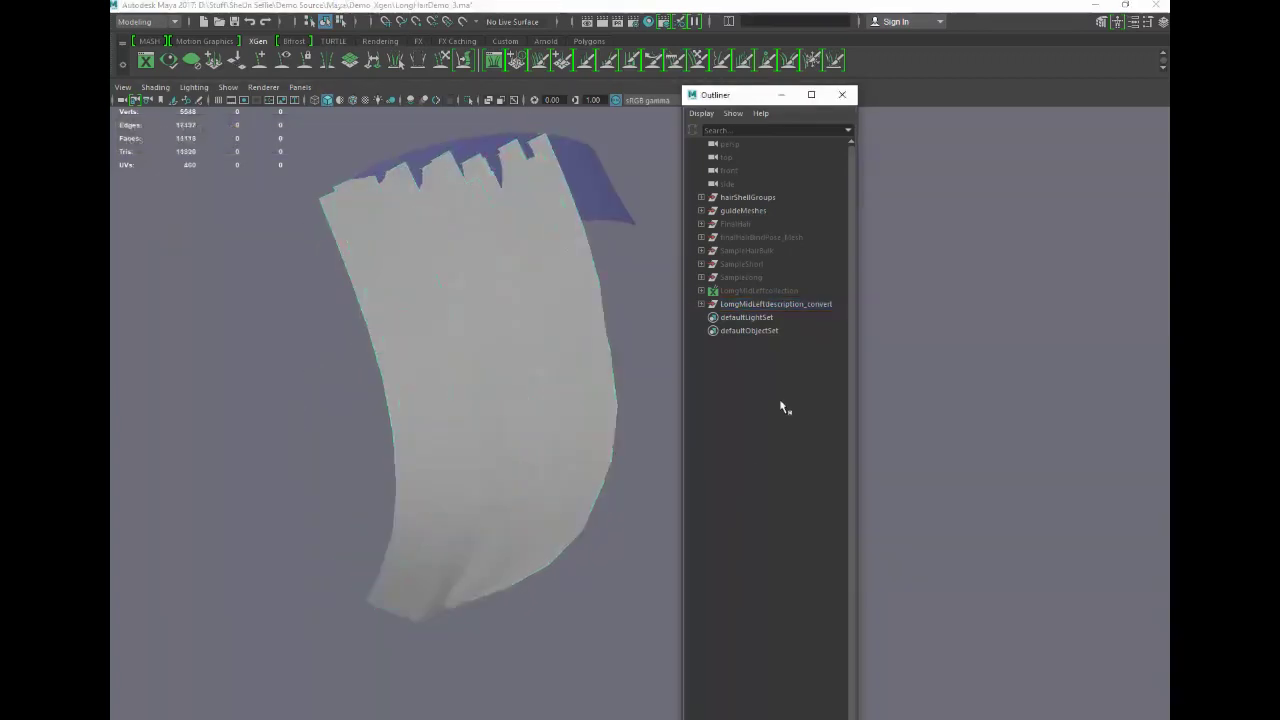
{"action": "left_click_drag", "start_coordinate": [740, 97], "coordinate": [923, 127]}
{"action": "left_click_drag", "start_coordinate": [768, 331], "coordinate": [690, 290], "text": "alt"}
{"action": "scroll", "coordinate": [729, 333], "scroll_direction": "up", "scroll_amount": 3}
{"action": "scroll", "coordinate": [727, 333], "scroll_direction": "down", "scroll_amount": 5}
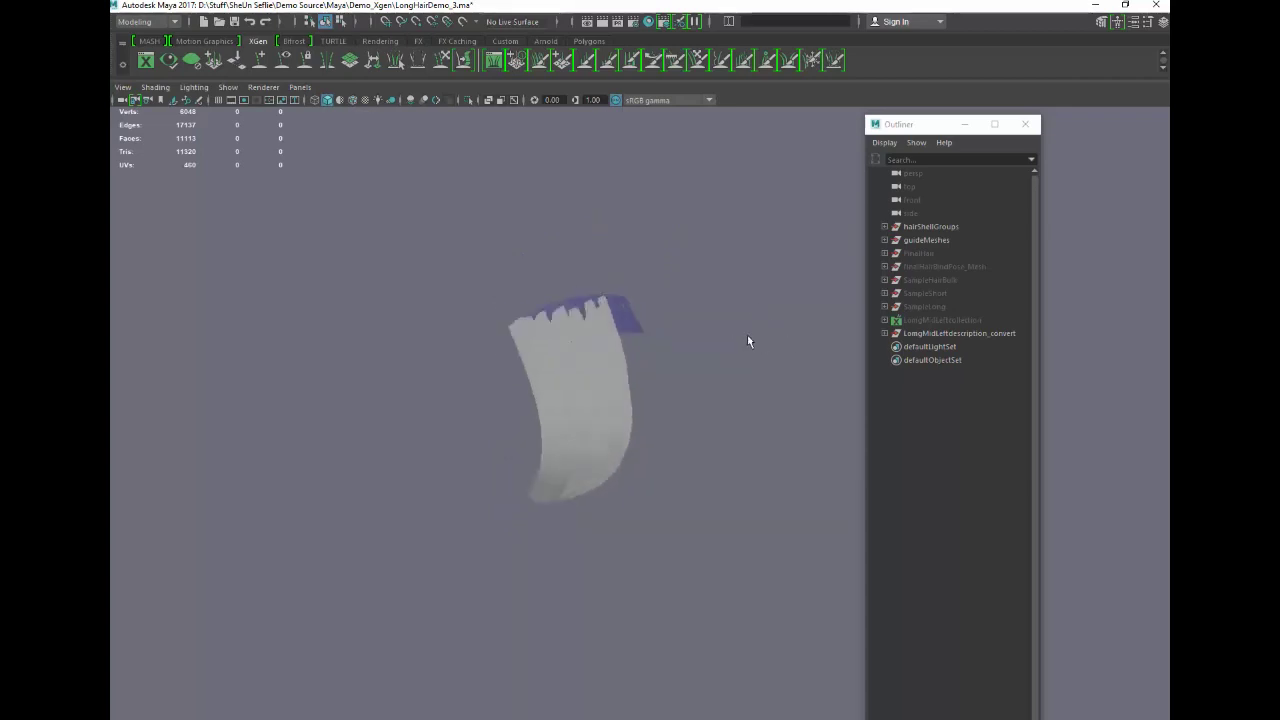
{"action": "scroll", "coordinate": [747, 335], "scroll_direction": "up", "scroll_amount": 3}
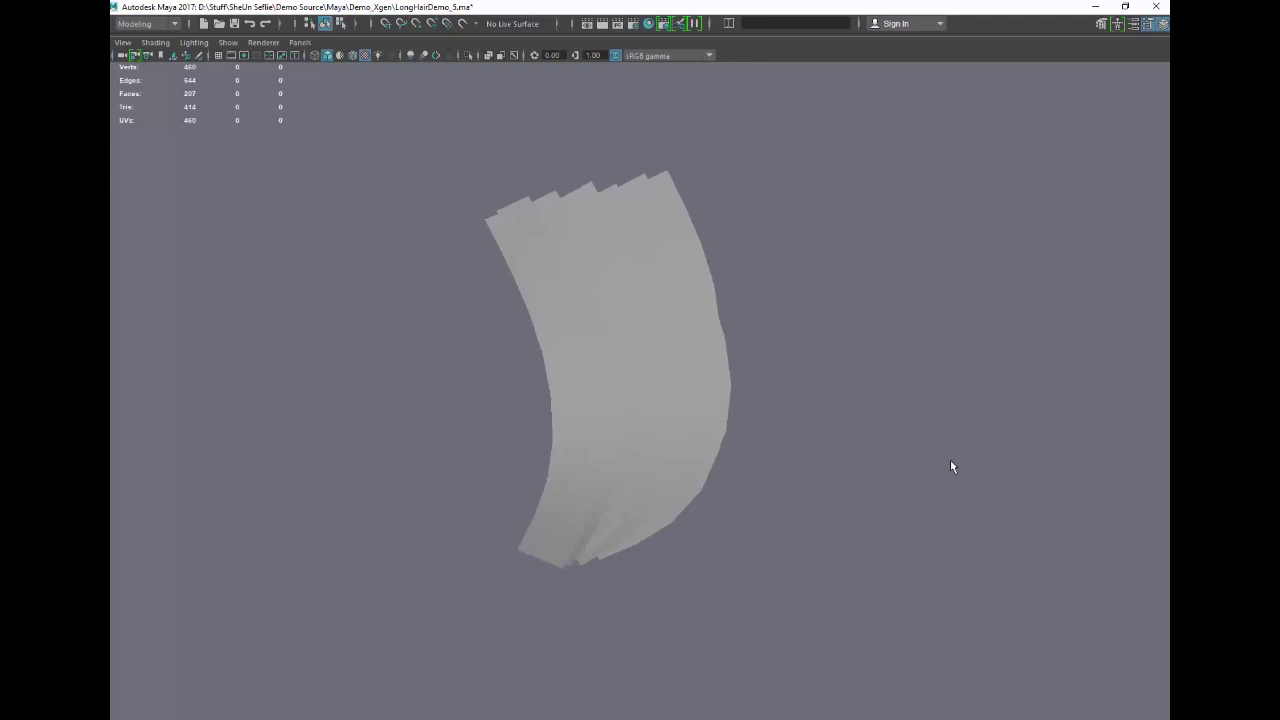
- Show the UV Editor beside the model and select the hair mesh to display its UV layout
{"action": "key", "text": "space"}
{"action": "left_click_drag", "start_coordinate": [308, 380], "coordinate": [290, 377]}
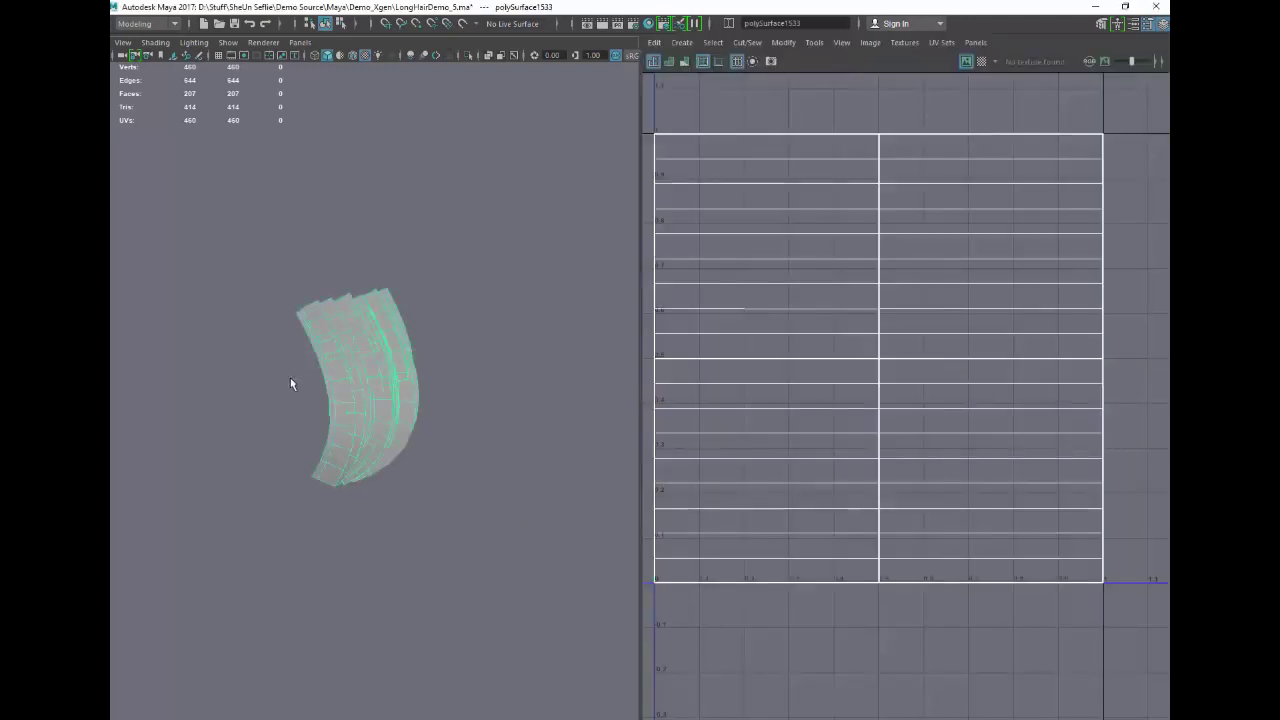
{"action": "scroll", "coordinate": [812, 310], "scroll_direction": "up", "scroll_amount": 2}
{"action": "scroll", "coordinate": [812, 314], "scroll_direction": "down", "scroll_amount": 2}
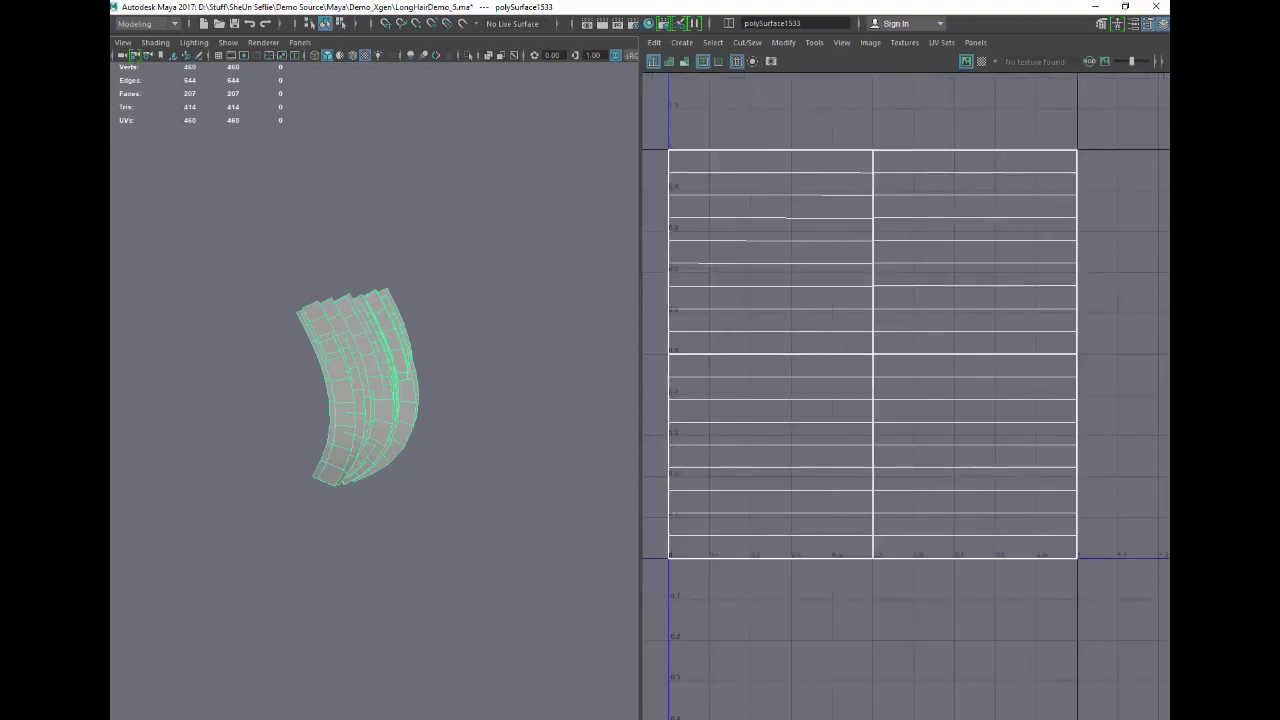
- Assign the four-color guide material to the selected hair mesh from the Hypershade and minimize that window
{"action": "left_click_drag", "start_coordinate": [1169, 245], "coordinate": [545, 191]}
{"action": "right_click_drag", "start_coordinate": [449, 285], "coordinate": [456, 250]}
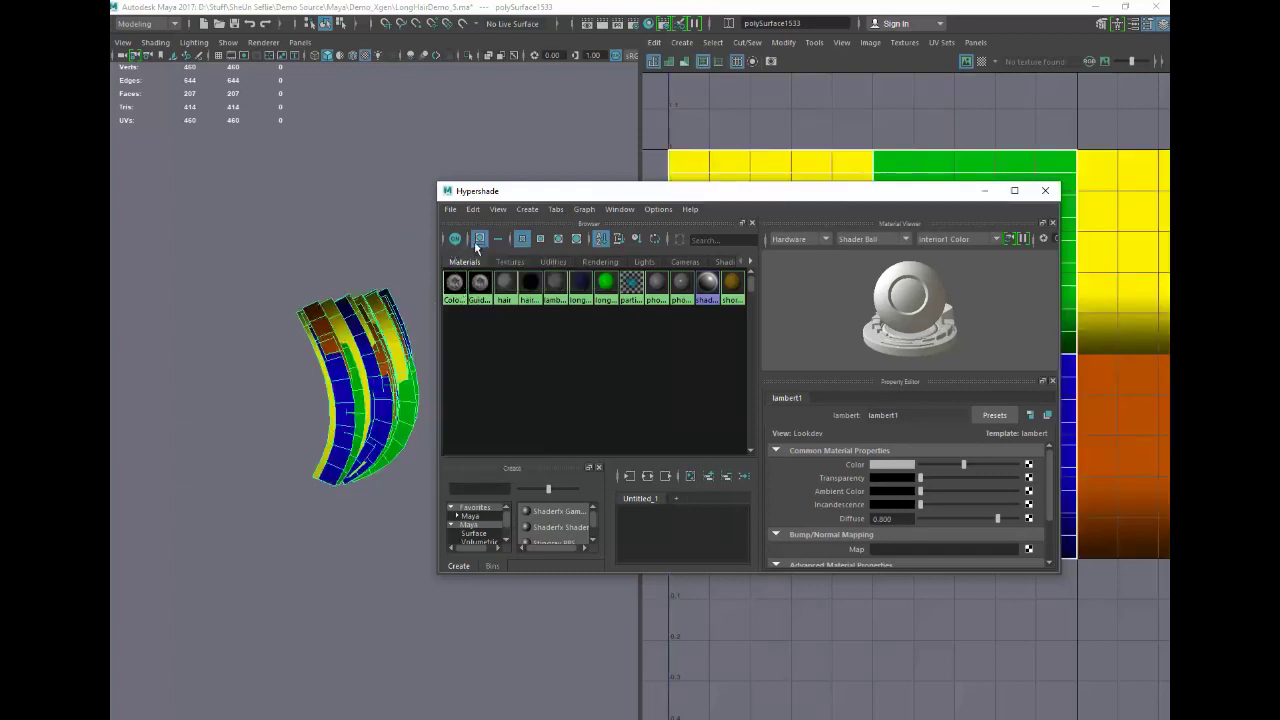
{"action": "left_click", "coordinate": [985, 190]}
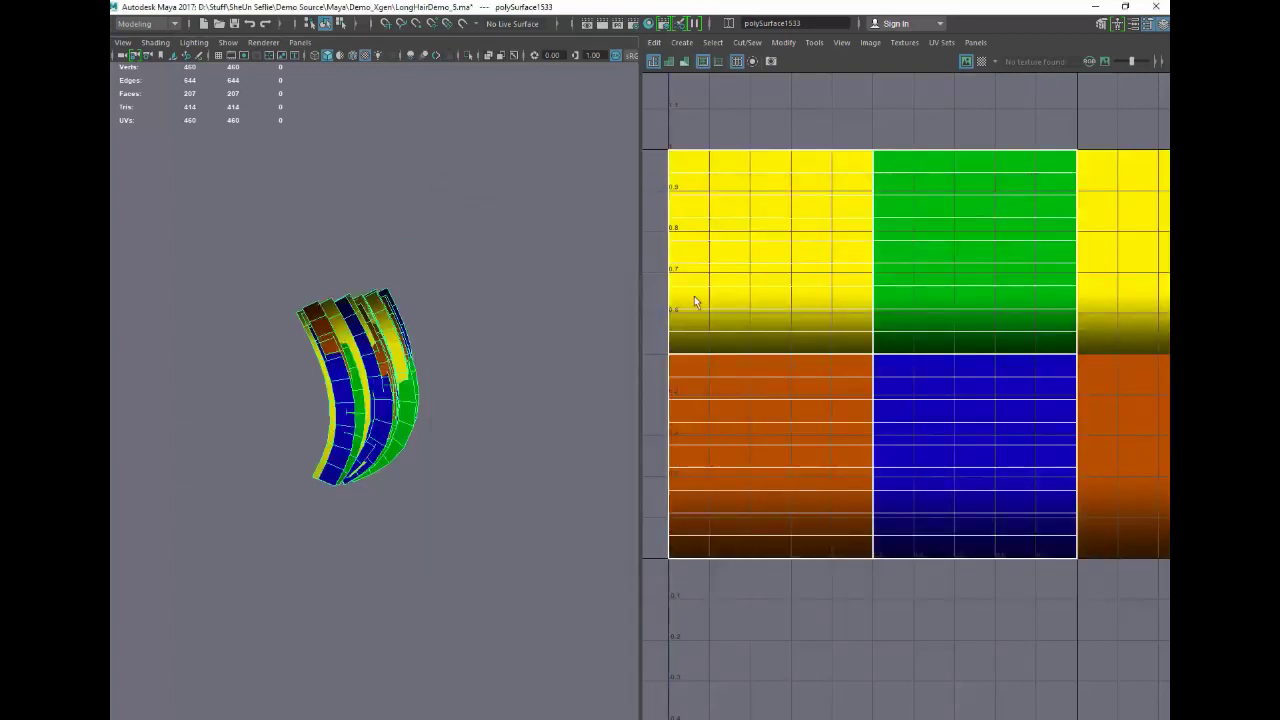
- Compare the colored strips on the hair mesh with their matching 2x2 tiles in the UV layout
{"action": "key", "text": "space"}
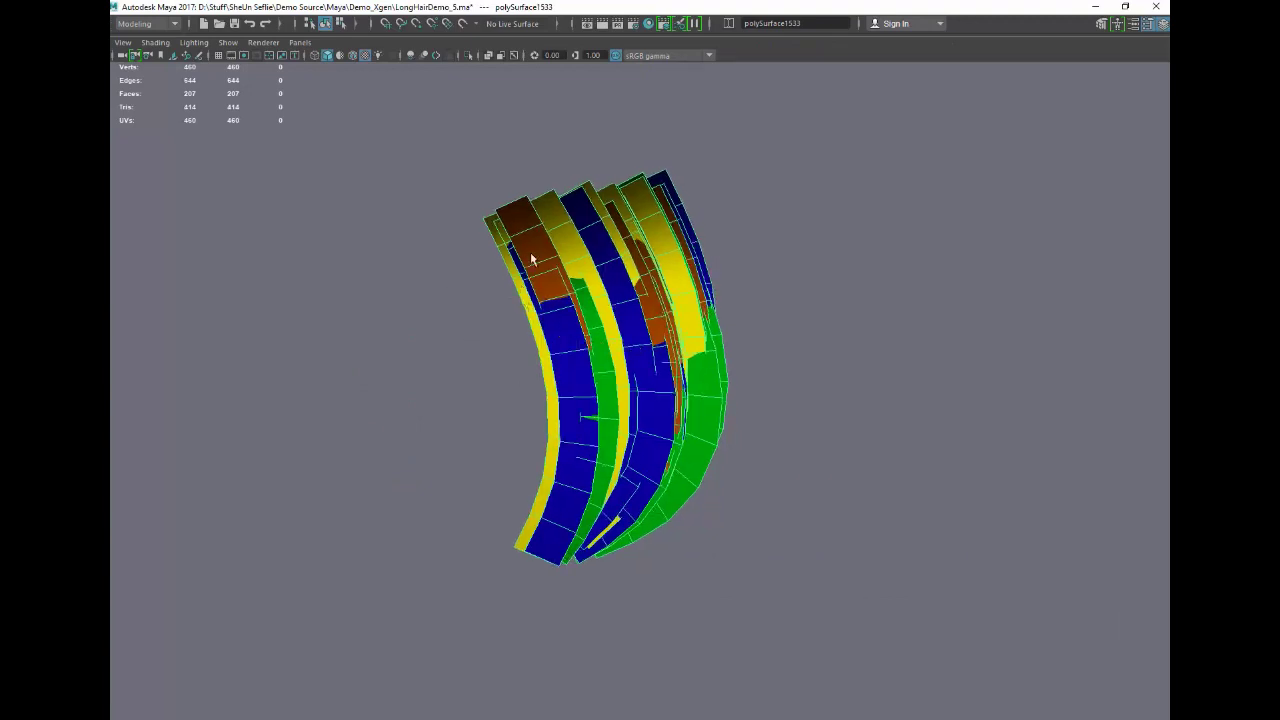
{"action": "key", "text": "space"}
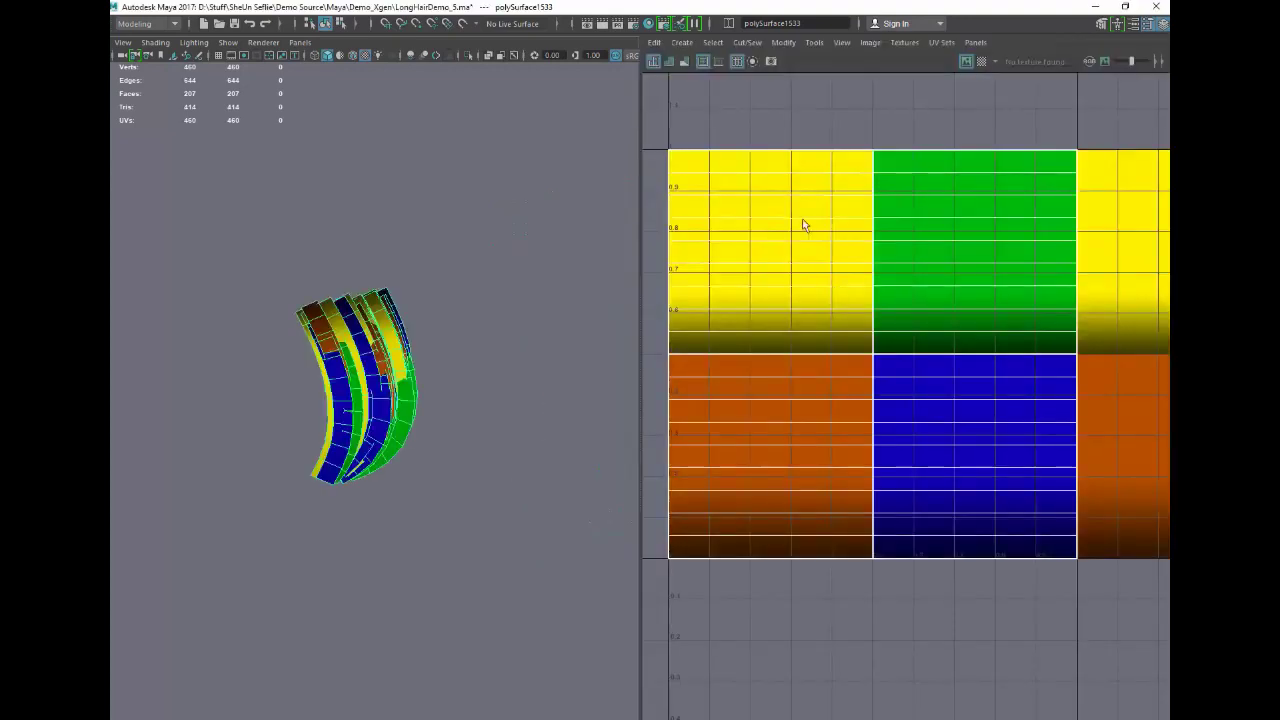
{"action": "scroll", "coordinate": [889, 318], "scroll_direction": "up", "scroll_amount": 1}
{"action": "scroll", "coordinate": [889, 318], "scroll_direction": "down", "scroll_amount": 3}
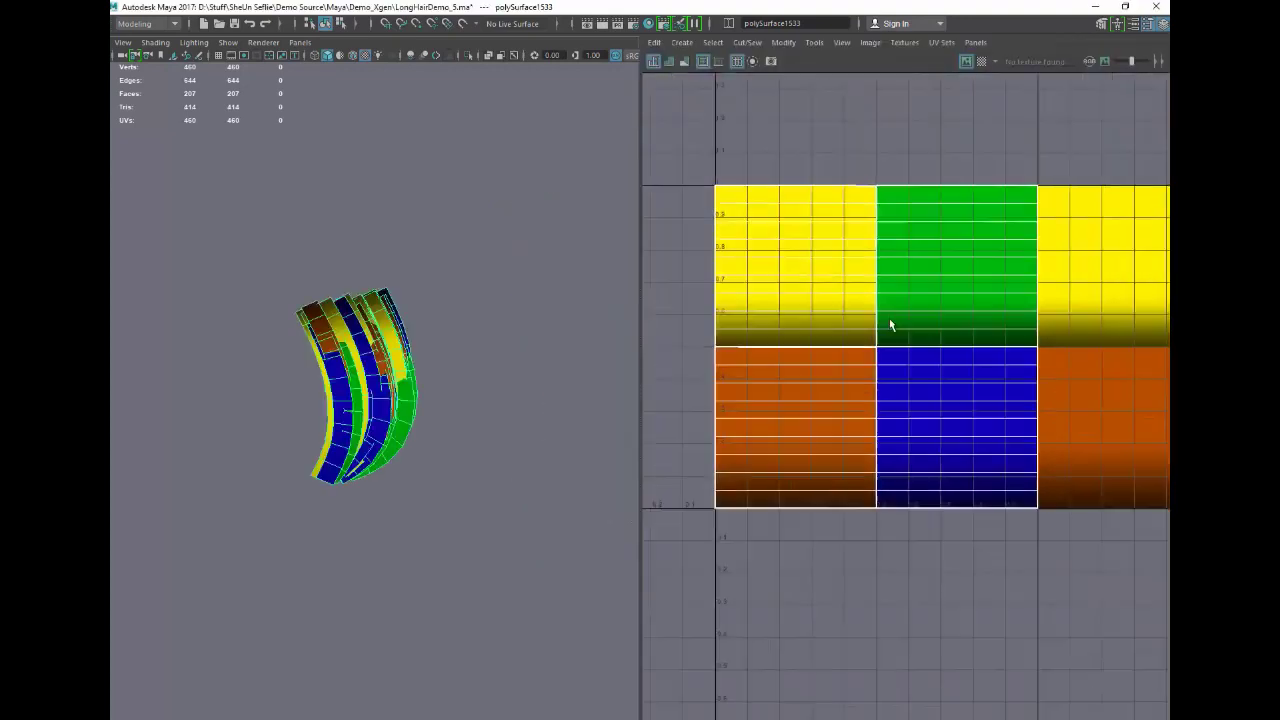
{"action": "scroll", "coordinate": [836, 226], "scroll_direction": "up", "scroll_amount": 2}
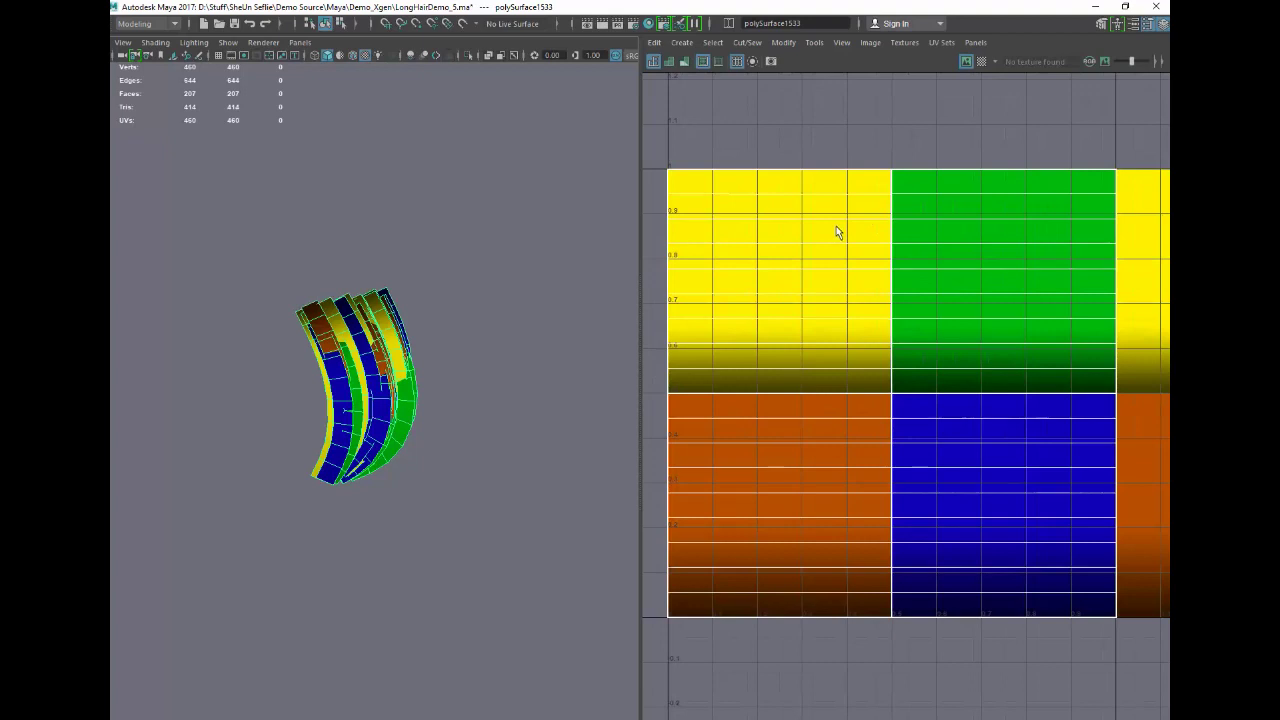
{"action": "scroll", "coordinate": [833, 225], "scroll_direction": "down", "scroll_amount": 3}
{"action": "scroll", "coordinate": [795, 211], "scroll_direction": "up", "scroll_amount": 1}
- Select a few UVs at the upper edge of the yellow tile and convert the selection to their whole UV shells
{"action": "right_click_drag", "start_coordinate": [745, 178], "coordinate": [800, 179]}
{"action": "left_click_drag", "start_coordinate": [680, 157], "coordinate": [713, 210]}
{"action": "scroll", "coordinate": [743, 251], "scroll_direction": "up", "scroll_amount": 3}
{"action": "scroll", "coordinate": [743, 251], "scroll_direction": "down", "scroll_amount": 3}
{"action": "key", "text": "space"}
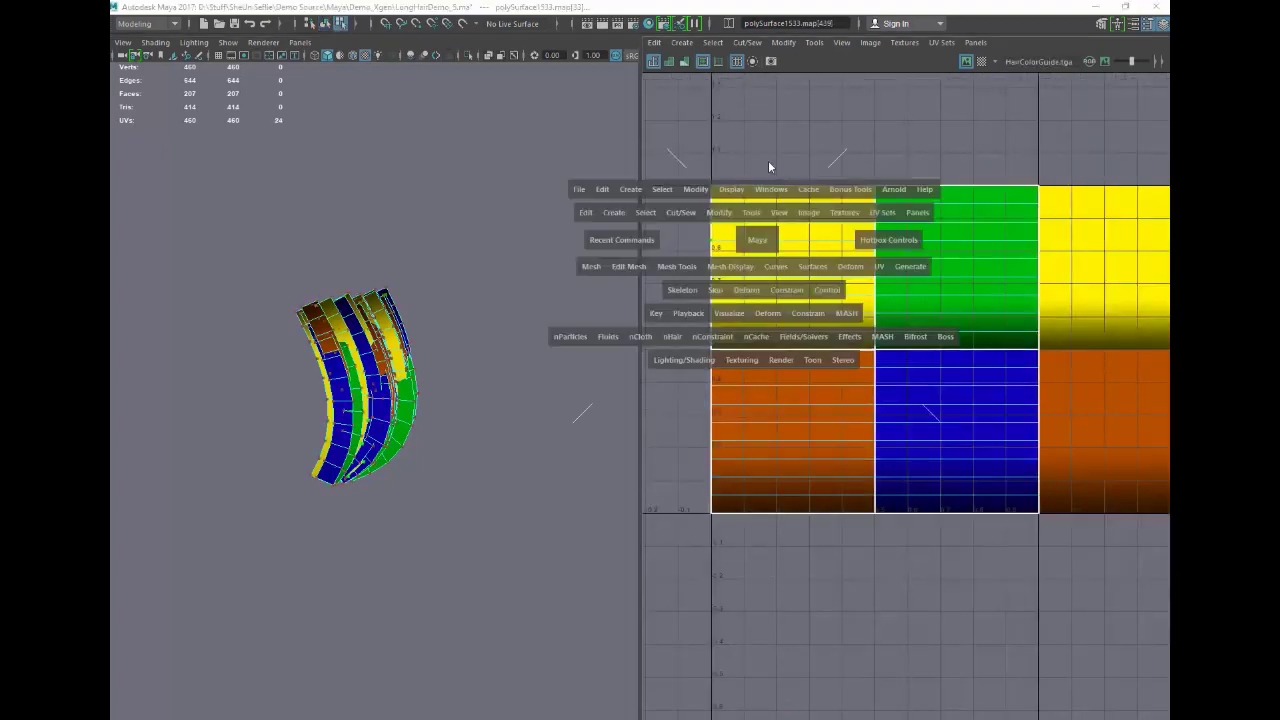
{"action": "left_click", "coordinate": [662, 189]}
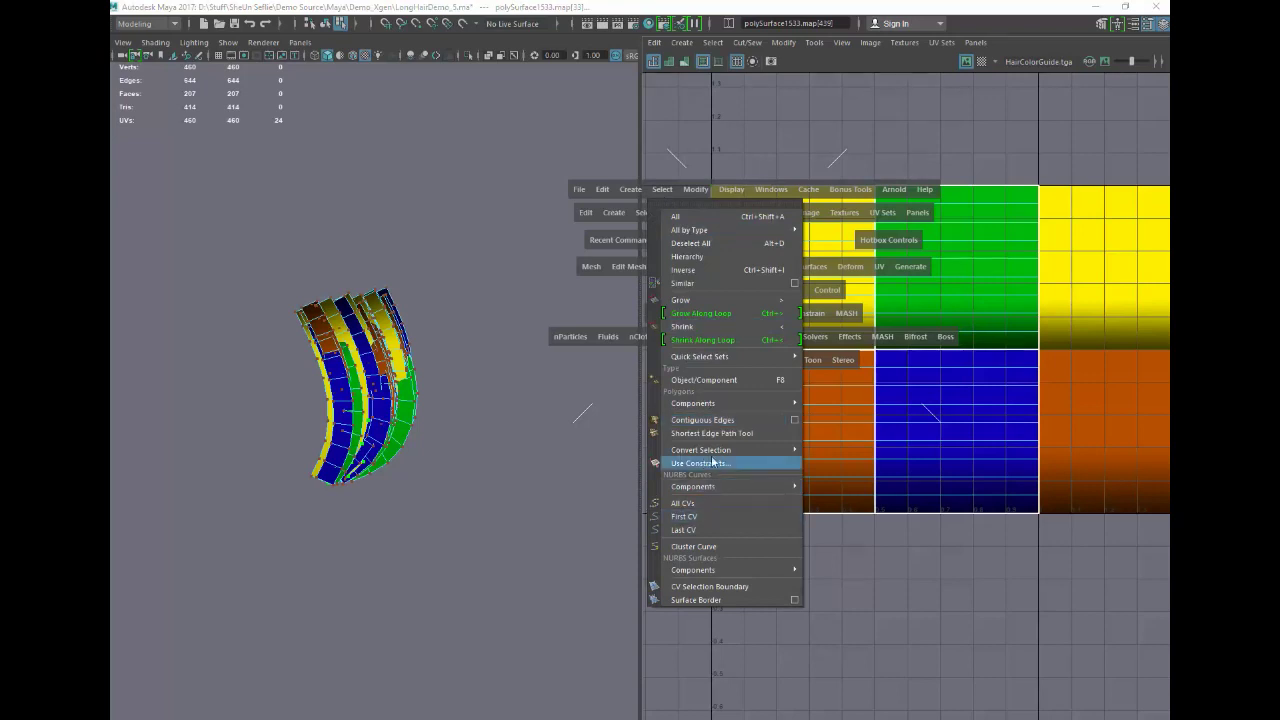
{"action": "mouse_move", "coordinate": [714, 452]}
{"action": "left_click", "coordinate": [889, 648]}
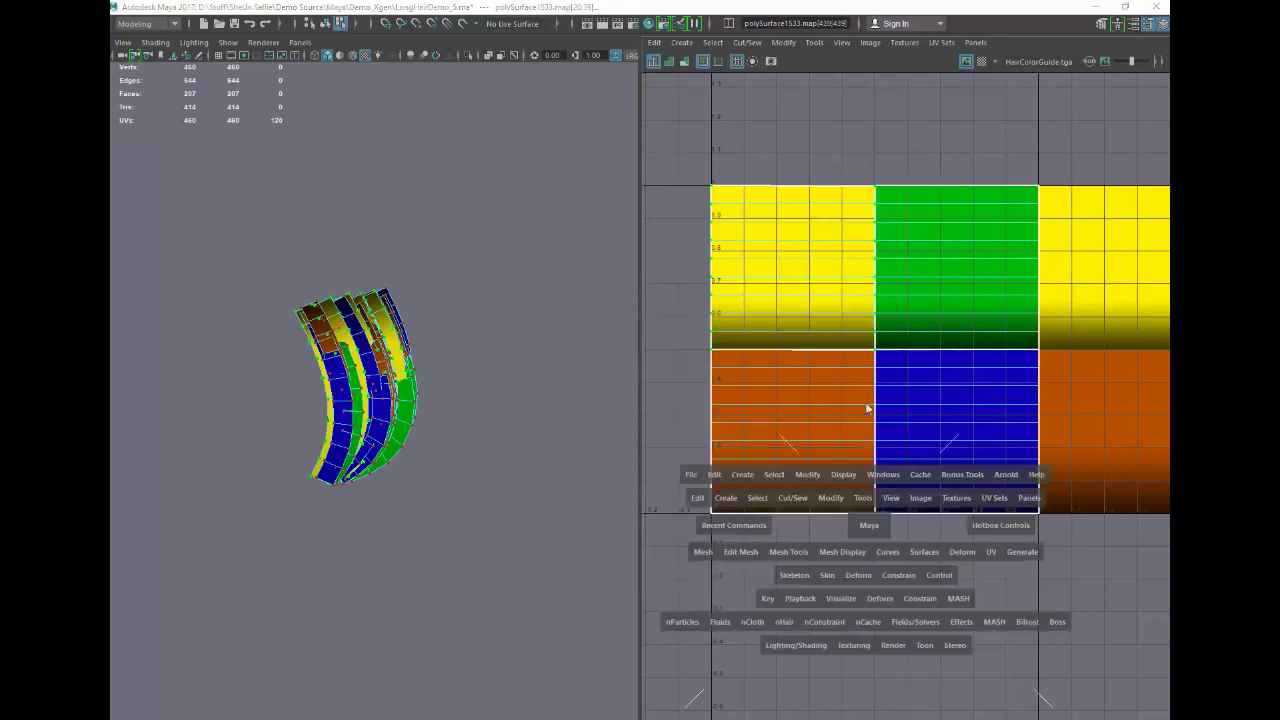
- Try moving the yellow tile's stacked UV shells up above the texture tiles, and undo the move
{"action": "left_click_drag", "start_coordinate": [874, 136], "coordinate": [874, 88]}
{"action": "middle_click_drag", "start_coordinate": [875, 102], "coordinate": [880, 411], "text": "alt"}
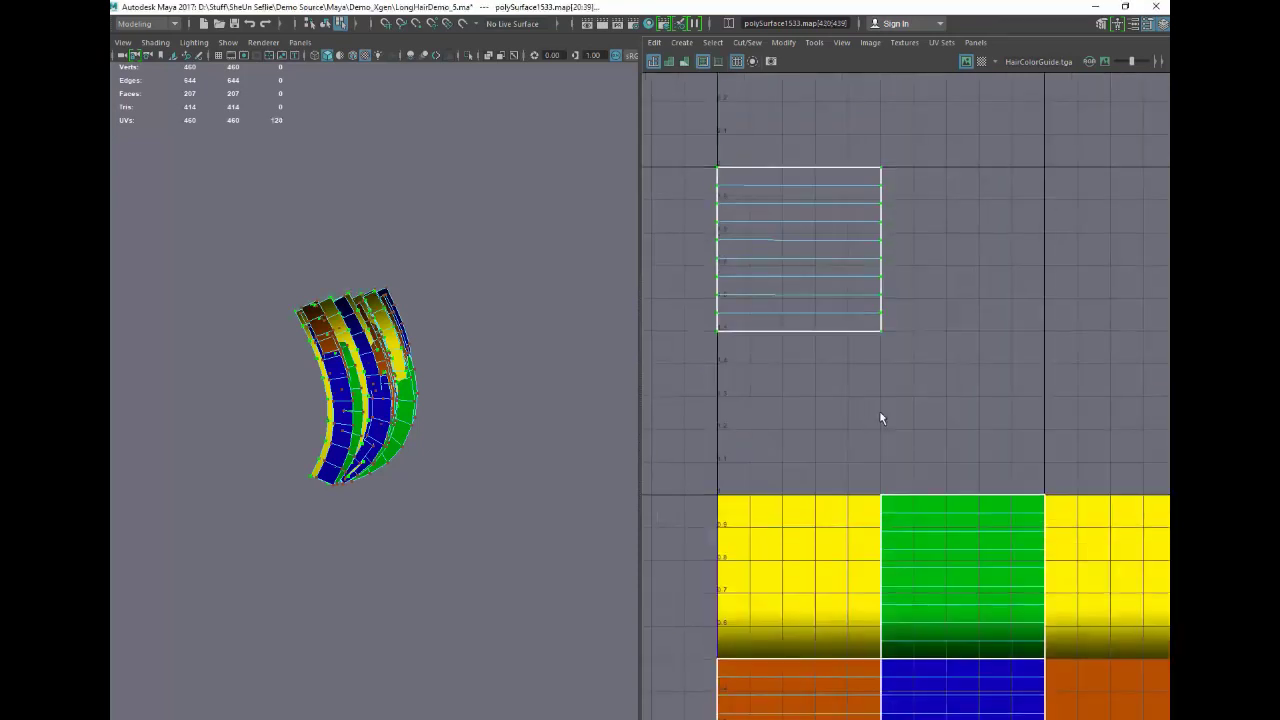
{"action": "scroll", "coordinate": [880, 413], "scroll_direction": "down", "scroll_amount": 3}
{"action": "key", "text": "space"}
{"action": "left_click_drag", "start_coordinate": [850, 163], "coordinate": [853, 208]}
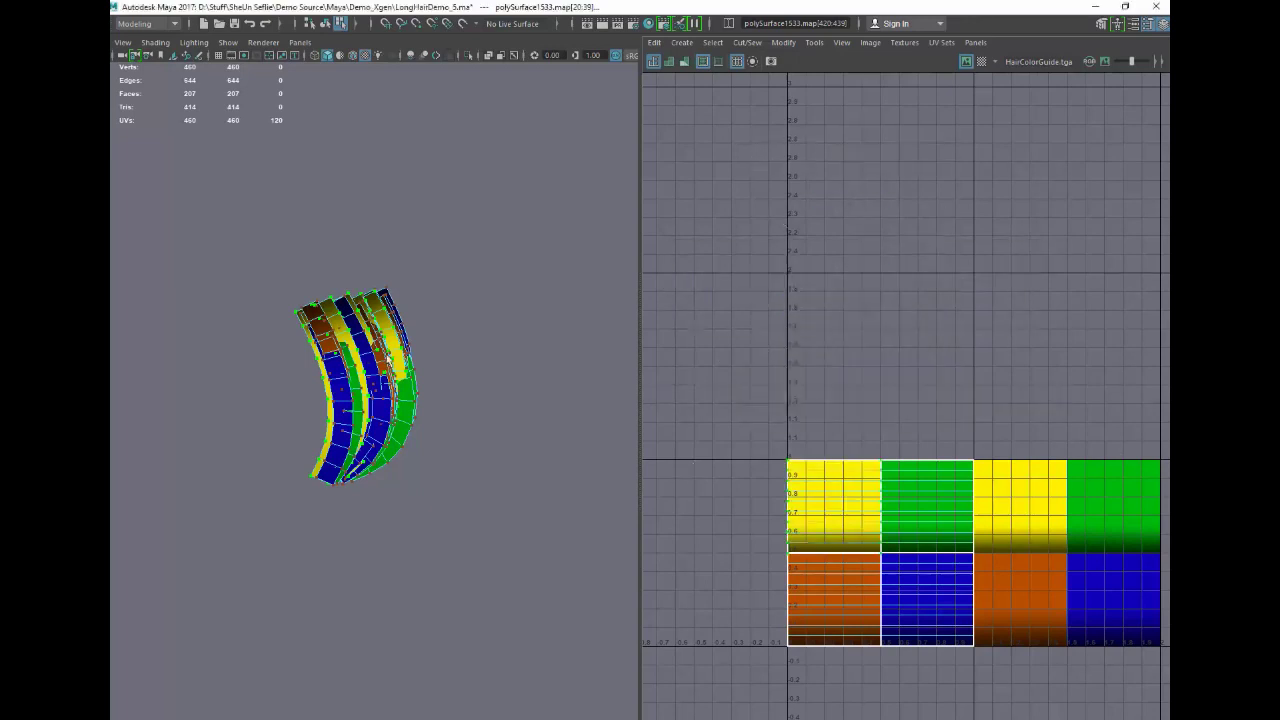
- Examine the hair strips in close-up and compare the highlighted yellow strips with their tile in the UV layout
{"action": "left_click_drag", "start_coordinate": [385, 355], "coordinate": [380, 357], "text": "alt"}
{"action": "scroll", "coordinate": [380, 357], "scroll_direction": "up", "scroll_amount": 5}
{"action": "middle_click_drag", "start_coordinate": [394, 351], "coordinate": [428, 330], "text": "alt"}
{"action": "middle_click_drag", "start_coordinate": [752, 338], "coordinate": [753, 204], "text": "alt"}
{"action": "scroll", "coordinate": [792, 257], "scroll_direction": "up", "scroll_amount": 3}
{"action": "middle_click_drag", "start_coordinate": [813, 357], "coordinate": [776, 221], "text": "alt"}
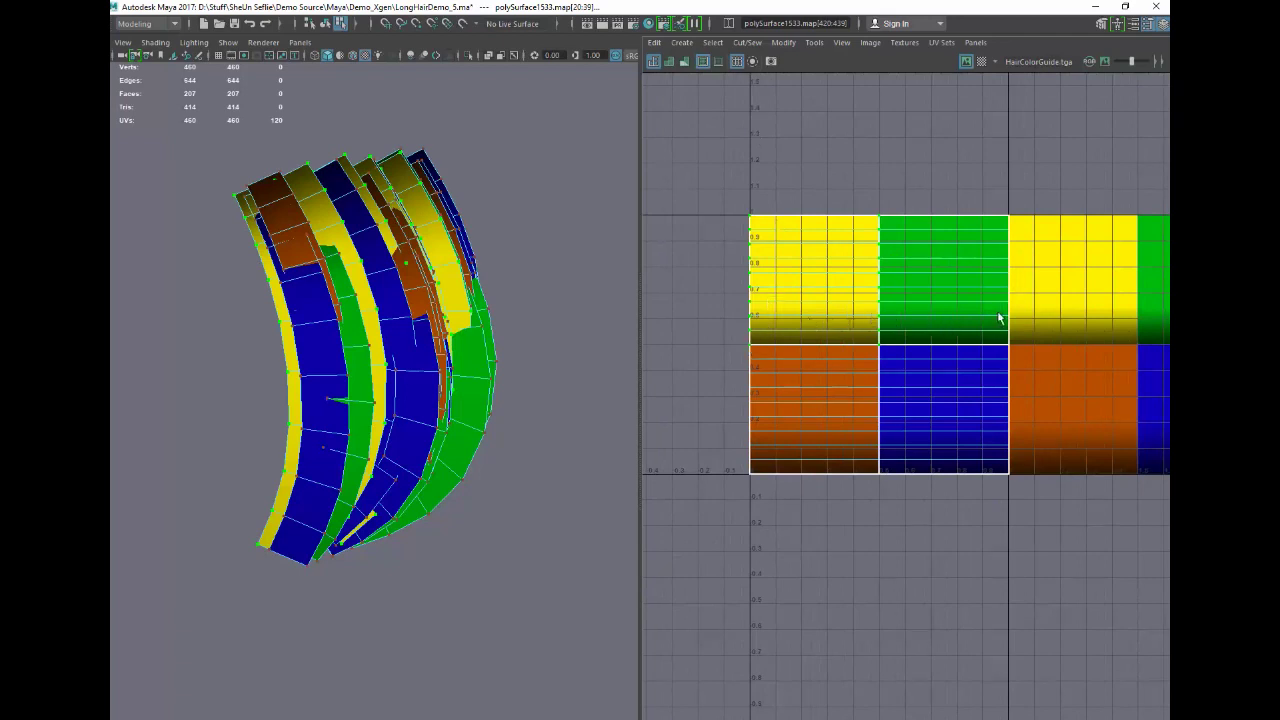
{"action": "left_click_drag", "start_coordinate": [363, 310], "coordinate": [330, 296], "text": "alt"}
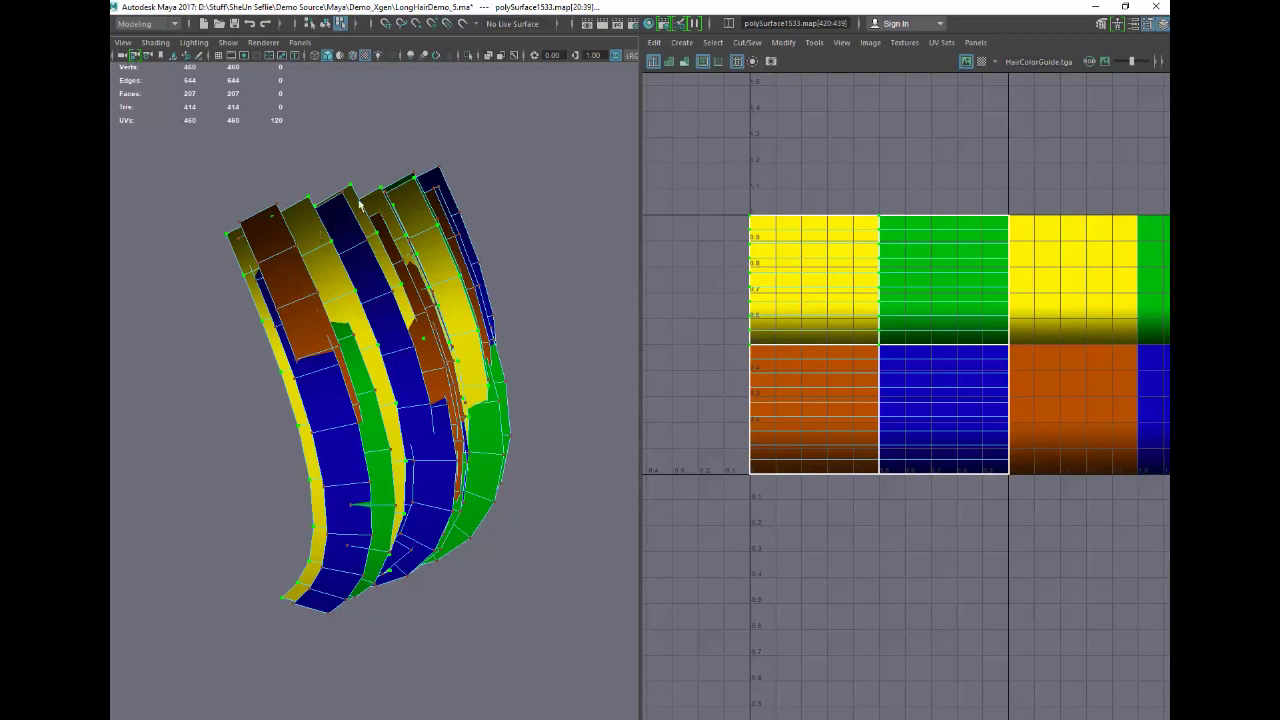
{"action": "mouse_move", "coordinate": [420, 268]}
{"action": "left_mouse_down", "text": "alt"}
{"action": "mouse_move", "coordinate": [440, 260]}
{"action": "mouse_move", "coordinate": [414, 250]}
{"action": "left_mouse_up", "text": "alt"}
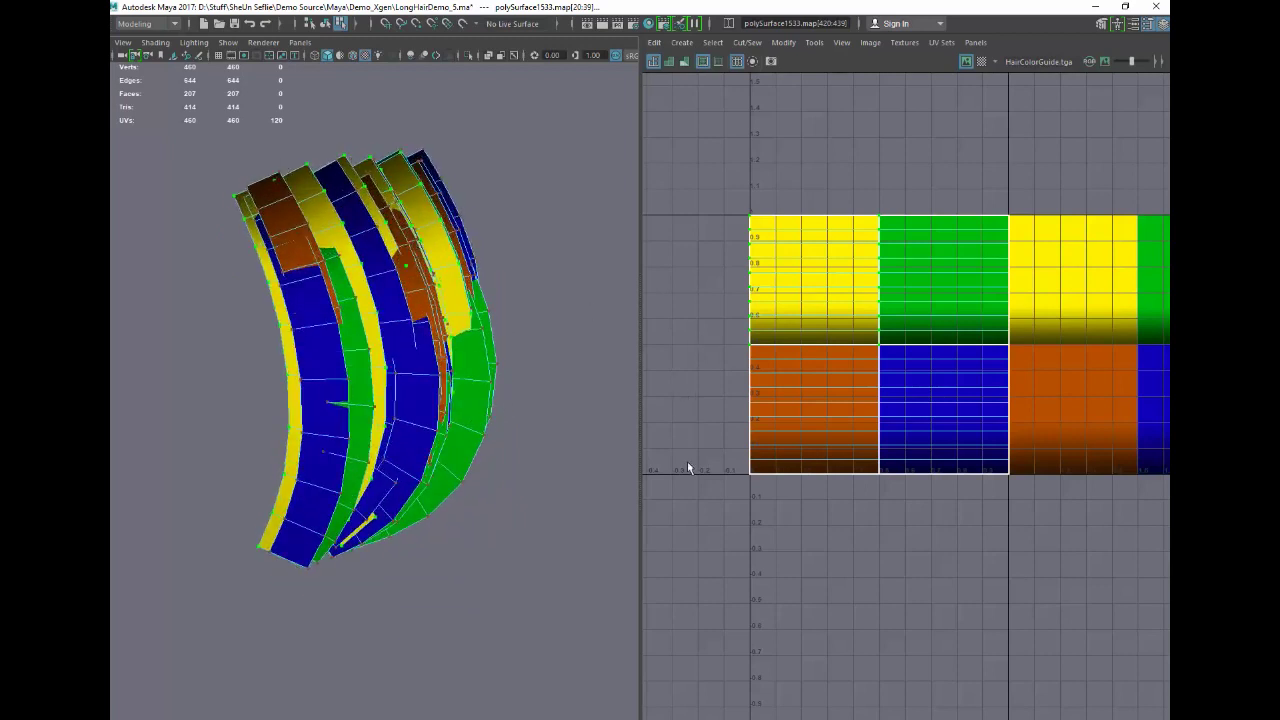
- Select the UVs at the strips' lower ends and along the lower tiles' bottom edge to check which strip ends they match
{"action": "left_click_drag", "start_coordinate": [245, 555], "coordinate": [457, 586]}
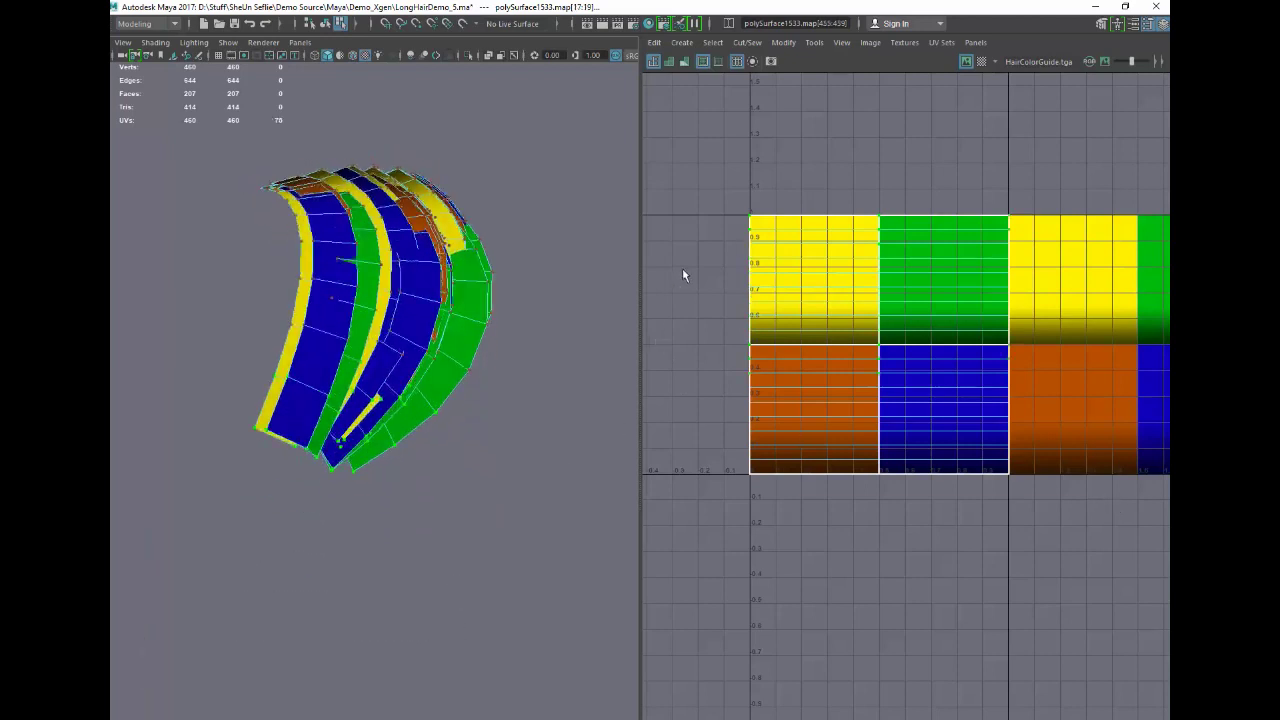
{"action": "left_click_drag", "start_coordinate": [480, 290], "coordinate": [463, 392], "text": "alt"}
{"action": "left_click", "coordinate": [709, 442]}
{"action": "right_click_drag", "start_coordinate": [710, 447], "coordinate": [770, 437]}
{"action": "left_click_drag", "start_coordinate": [736, 469], "coordinate": [1039, 496]}
{"action": "left_click_drag", "start_coordinate": [515, 438], "coordinate": [276, 292], "text": "alt"}
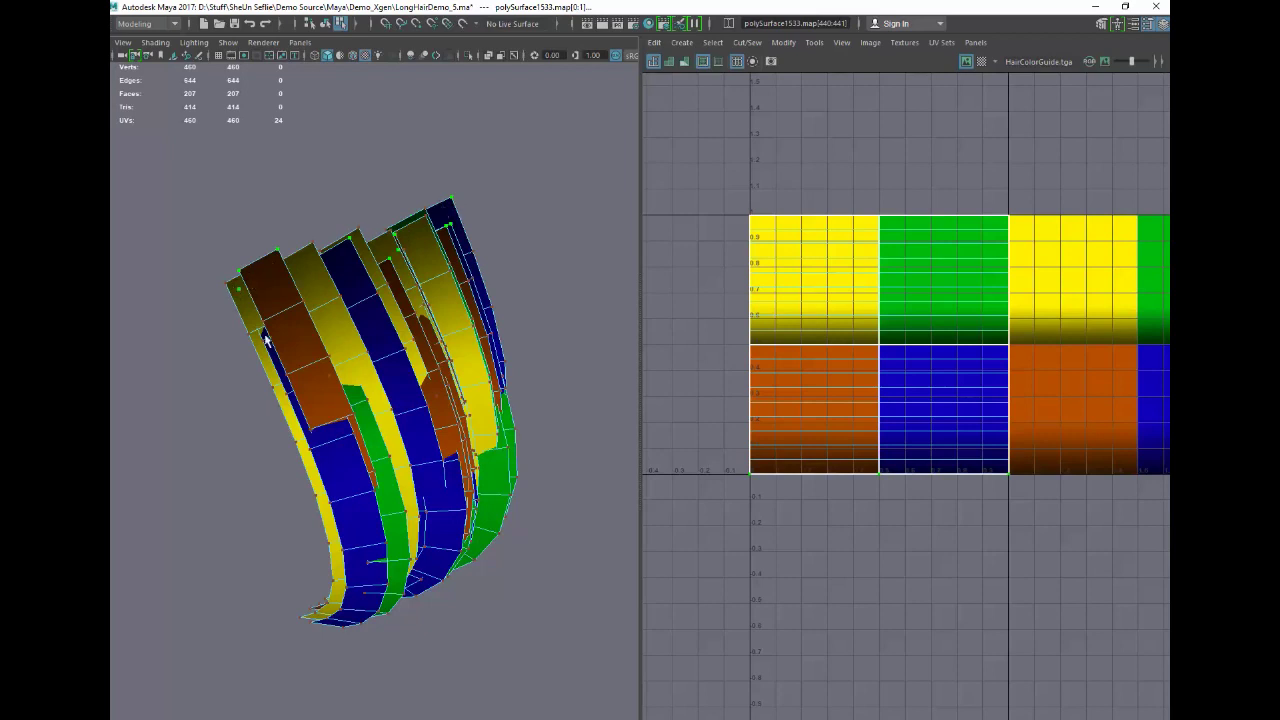
{"action": "left_click_drag", "start_coordinate": [266, 337], "coordinate": [282, 308], "text": "alt"}
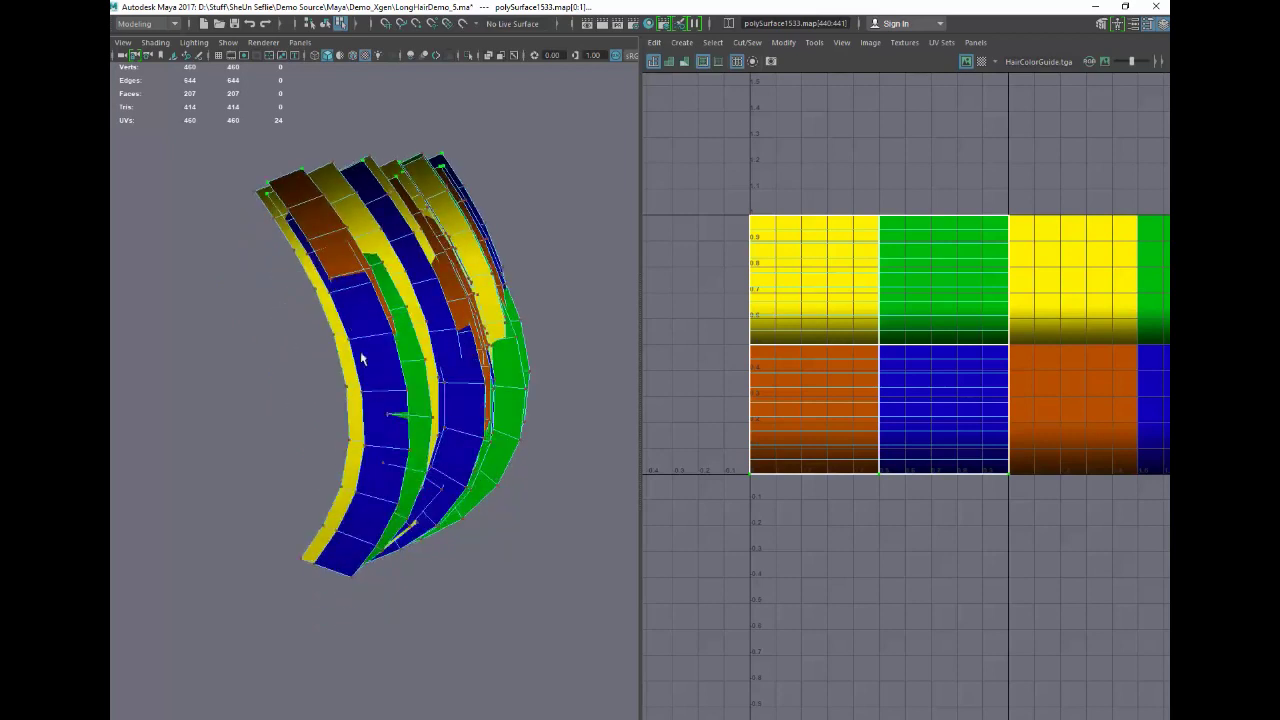
{"action": "left_click_drag", "start_coordinate": [348, 390], "coordinate": [343, 397], "text": "alt"}
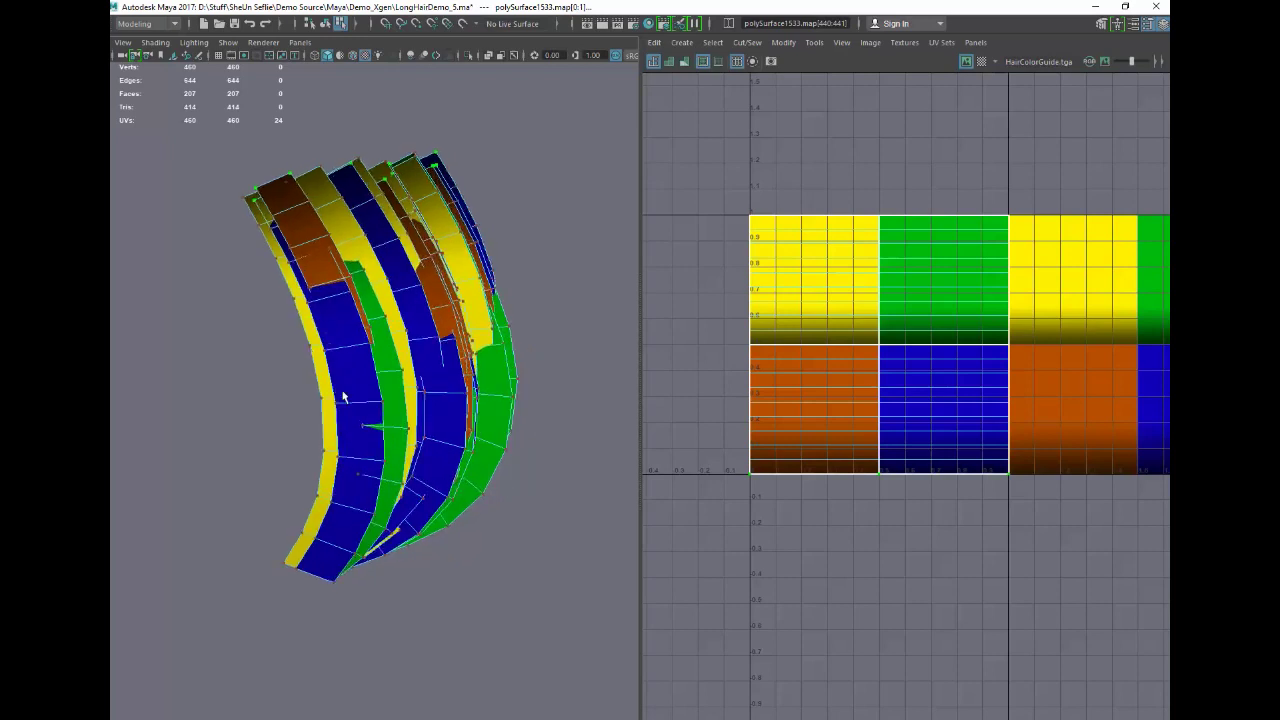
- Return the hair mesh to object selection and compare its colored strips with the four tiles of the UV layout
{"action": "key", "text": "F8"}
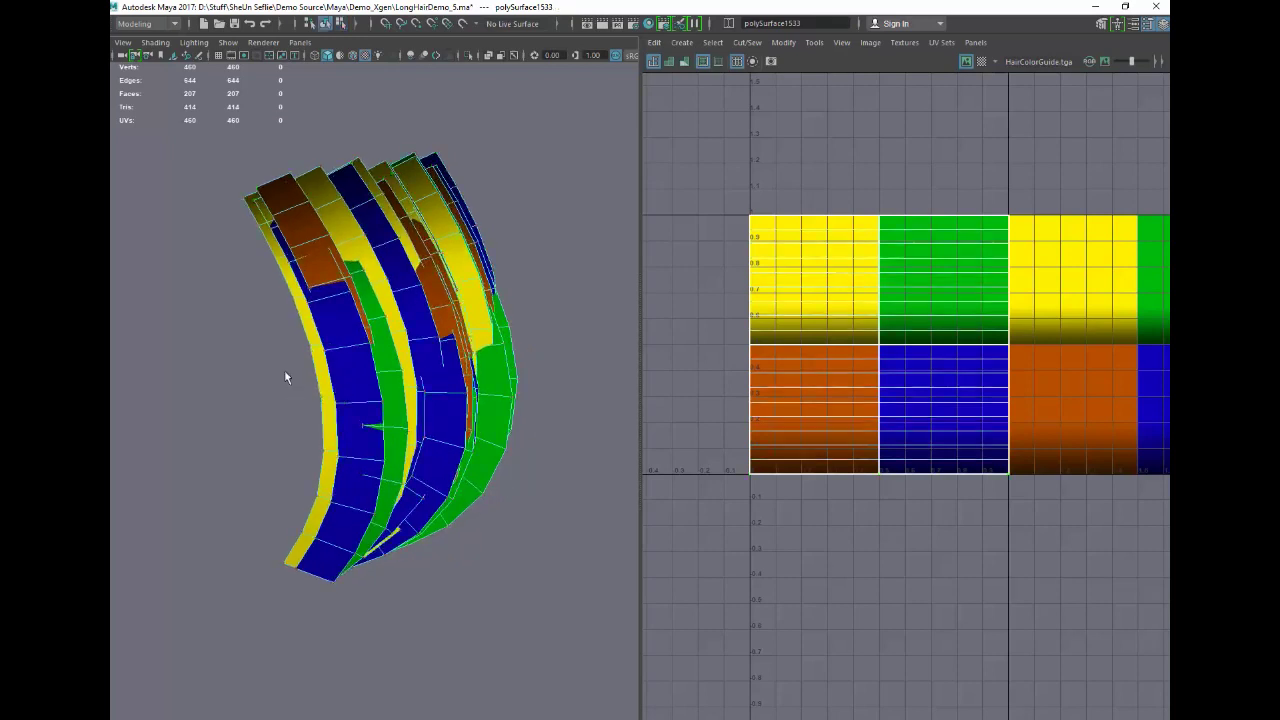
{"action": "left_click_drag", "start_coordinate": [234, 342], "coordinate": [238, 352], "text": "alt"}
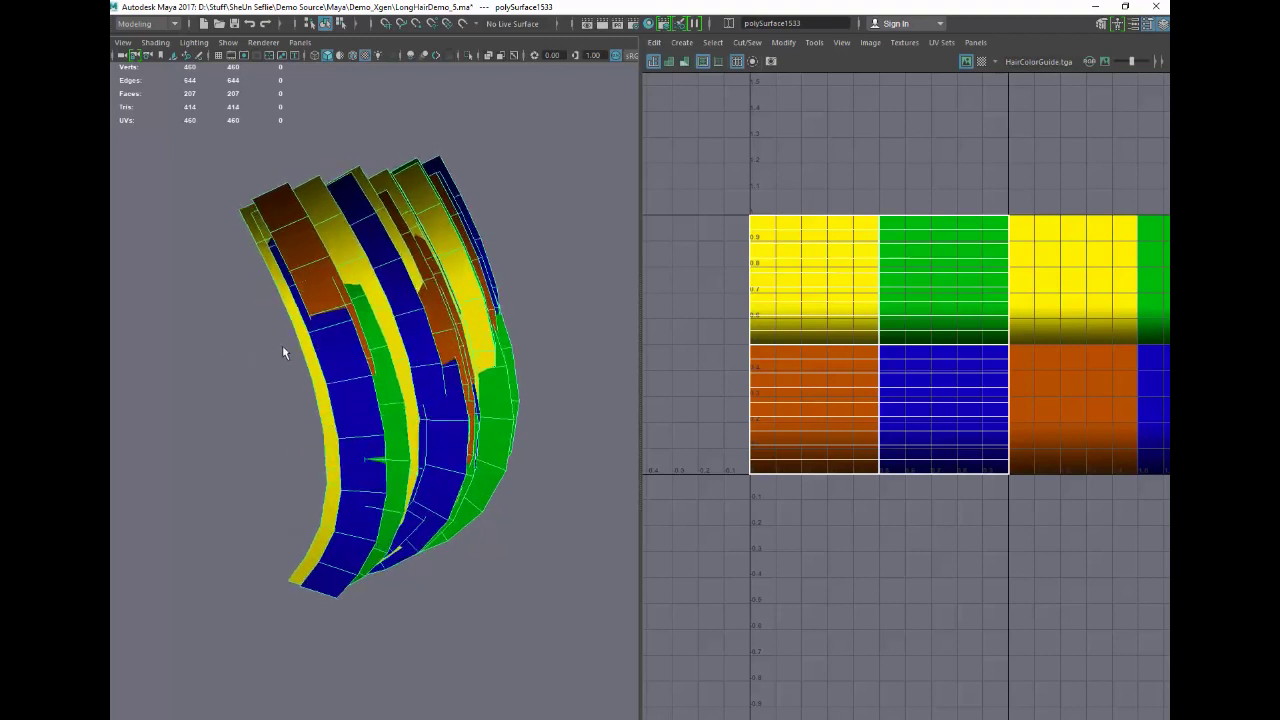
{"action": "left_click_drag", "start_coordinate": [282, 352], "coordinate": [294, 369], "text": "alt"}
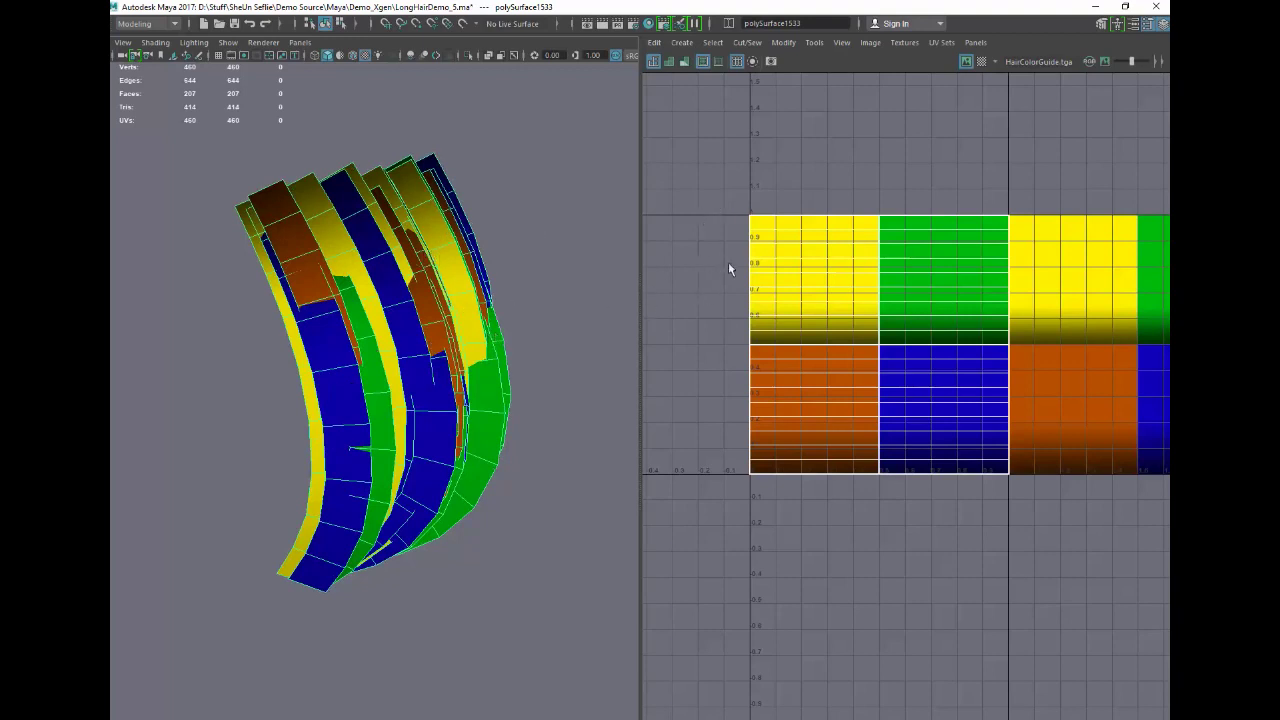
{"action": "scroll", "coordinate": [732, 322], "scroll_direction": "up", "scroll_amount": 2}
{"action": "scroll", "coordinate": [690, 288], "scroll_direction": "down", "scroll_amount": 1}
{"action": "middle_click_drag", "start_coordinate": [690, 288], "coordinate": [658, 263], "text": "alt"}
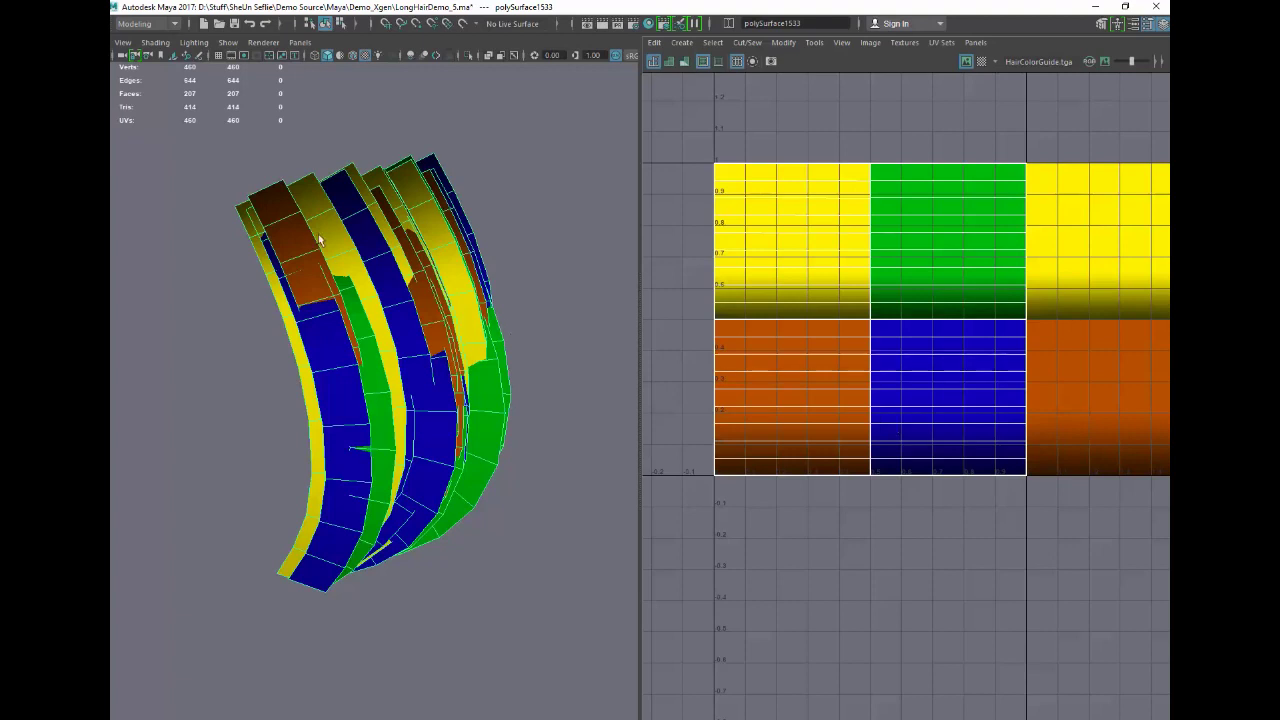
- Replace the color guide on the selected hair mesh with the textured hair material from the Hypershade
{"action": "middle_click_drag", "start_coordinate": [322, 238], "coordinate": [389, 228], "text": "alt"}
{"action": "scroll", "coordinate": [389, 228], "scroll_direction": "up", "scroll_amount": 5}
{"action": "scroll", "coordinate": [390, 234], "scroll_direction": "down", "scroll_amount": 8}
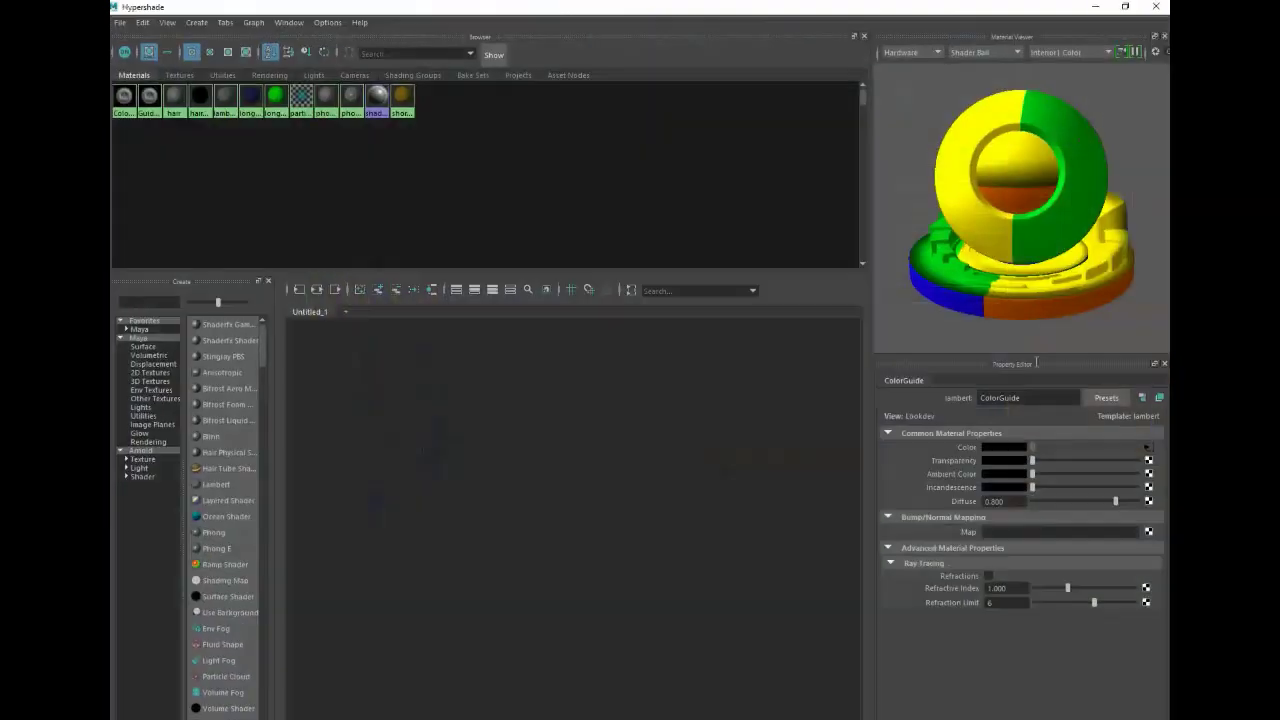
{"action": "left_click_drag", "start_coordinate": [490, 9], "coordinate": [1169, 145]}
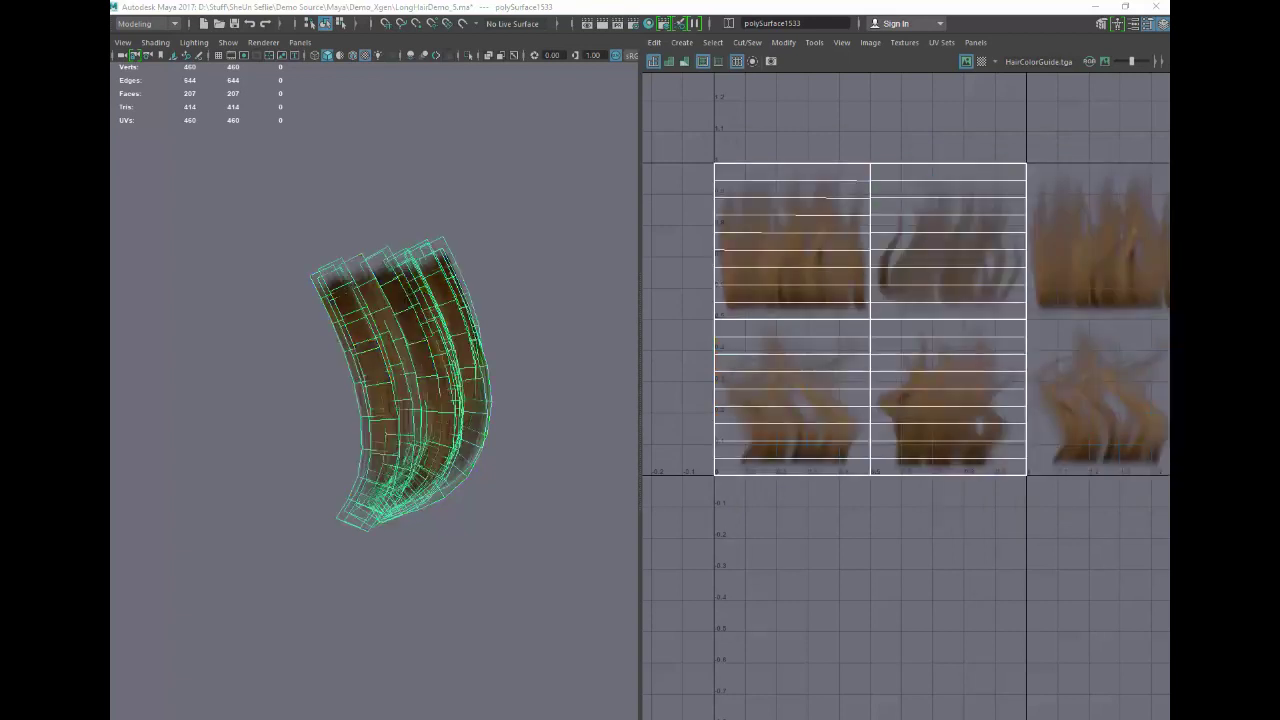
- Compare the textured strips with the four hair clumps in the UV layout and inspect the mesh in an enlarged perspective view
{"action": "scroll", "coordinate": [738, 358], "scroll_direction": "up", "scroll_amount": 3}
{"action": "middle_click_drag", "start_coordinate": [771, 351], "coordinate": [756, 394], "text": "alt"}
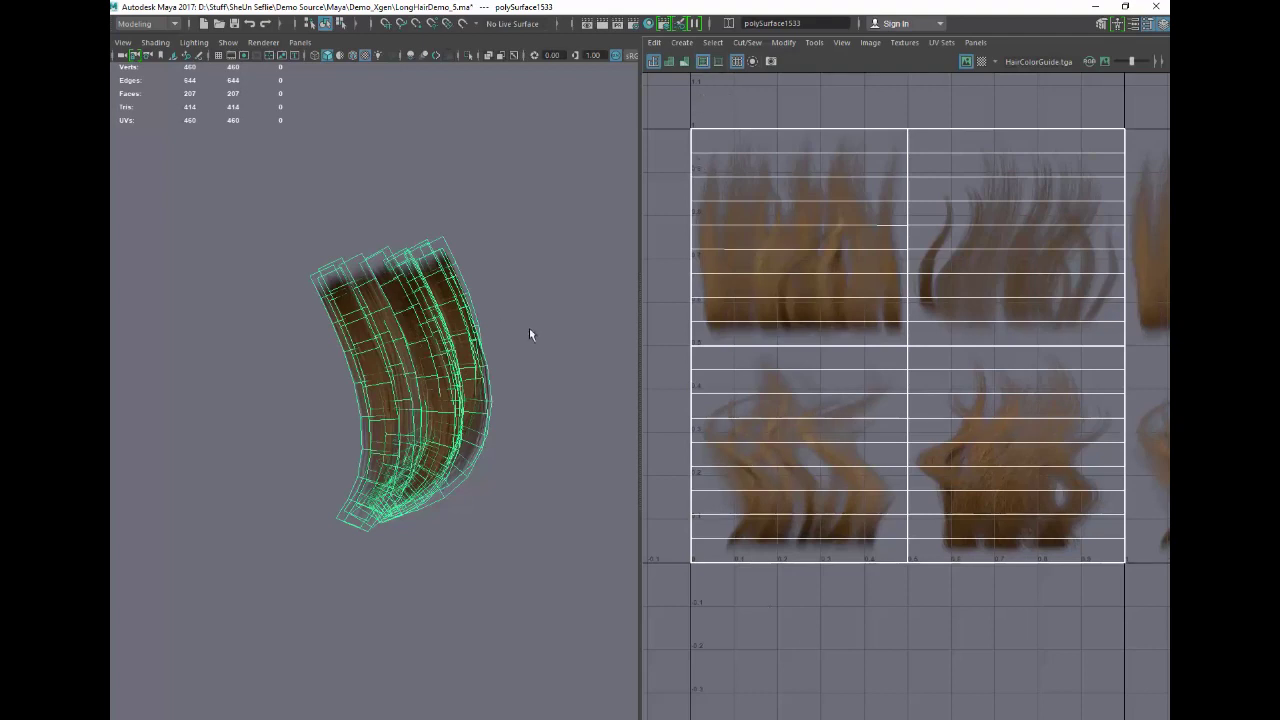
{"action": "left_click_drag", "start_coordinate": [529, 325], "coordinate": [521, 317], "text": "alt"}
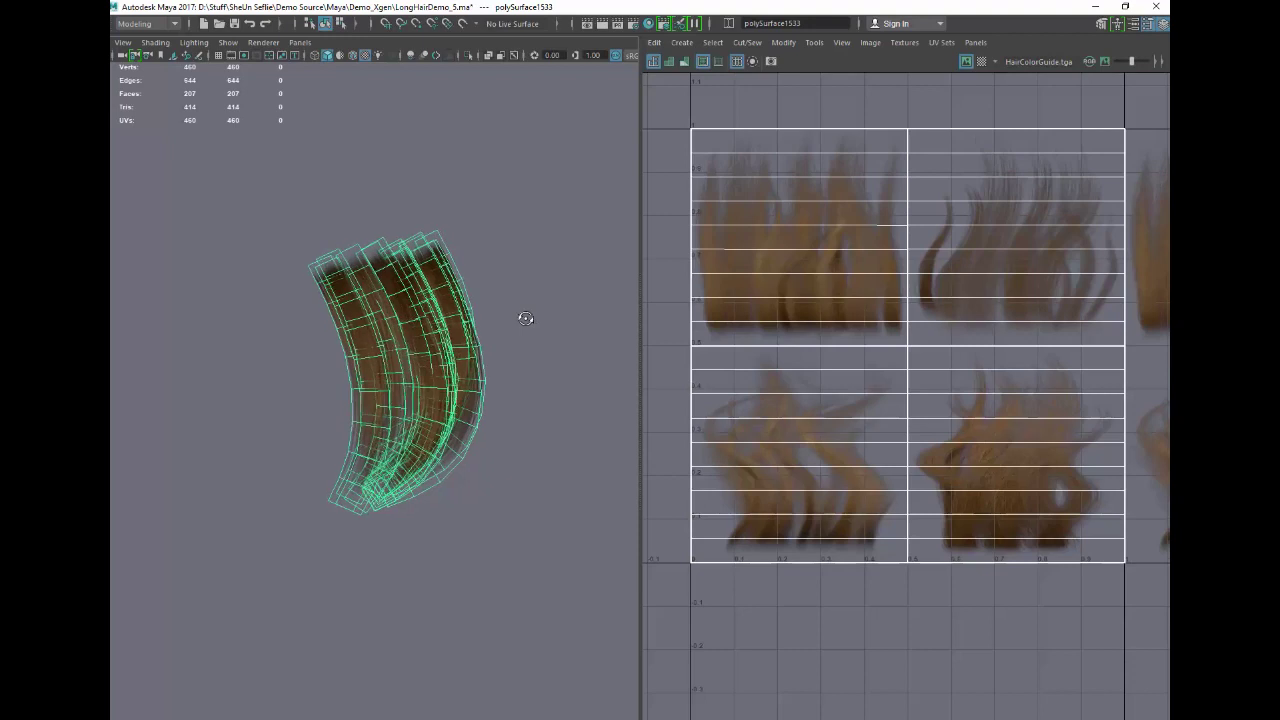
{"action": "left_click", "coordinate": [524, 324]}
{"action": "left_click_drag", "start_coordinate": [511, 436], "coordinate": [538, 408], "text": "alt"}
{"action": "key", "text": "space"}
{"action": "left_click", "coordinate": [545, 398]}
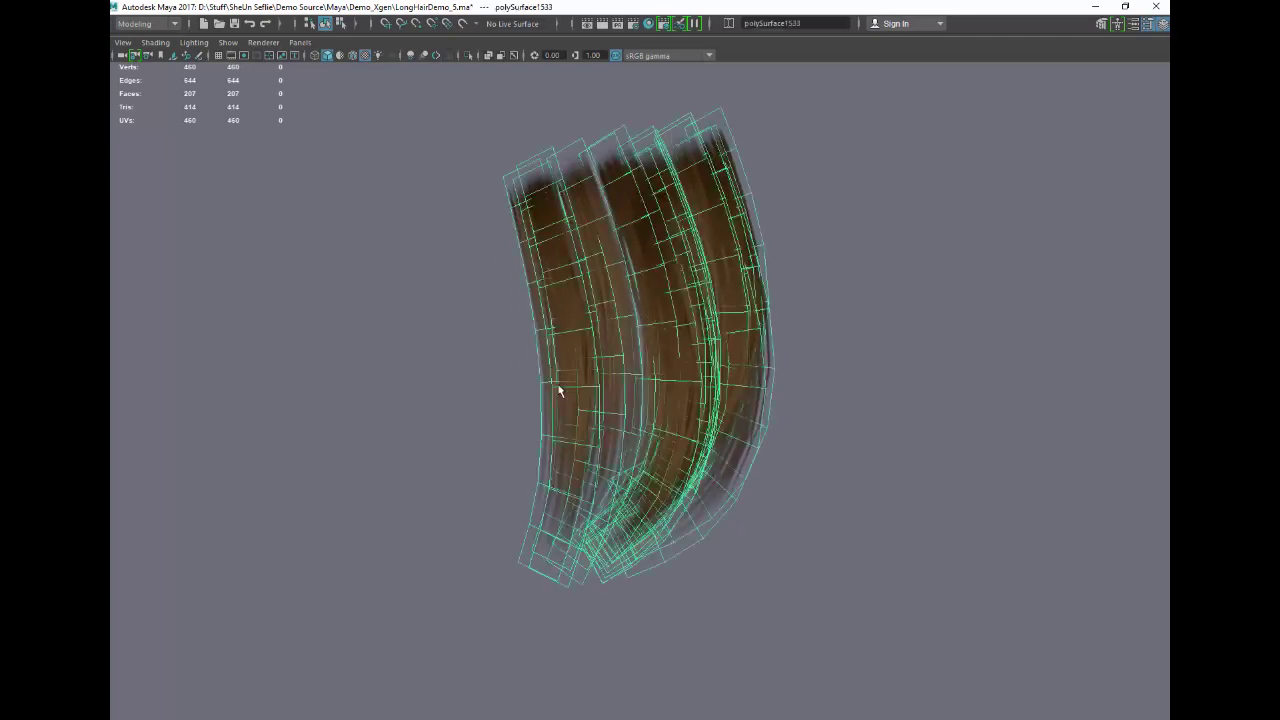
{"action": "key", "text": "space"}
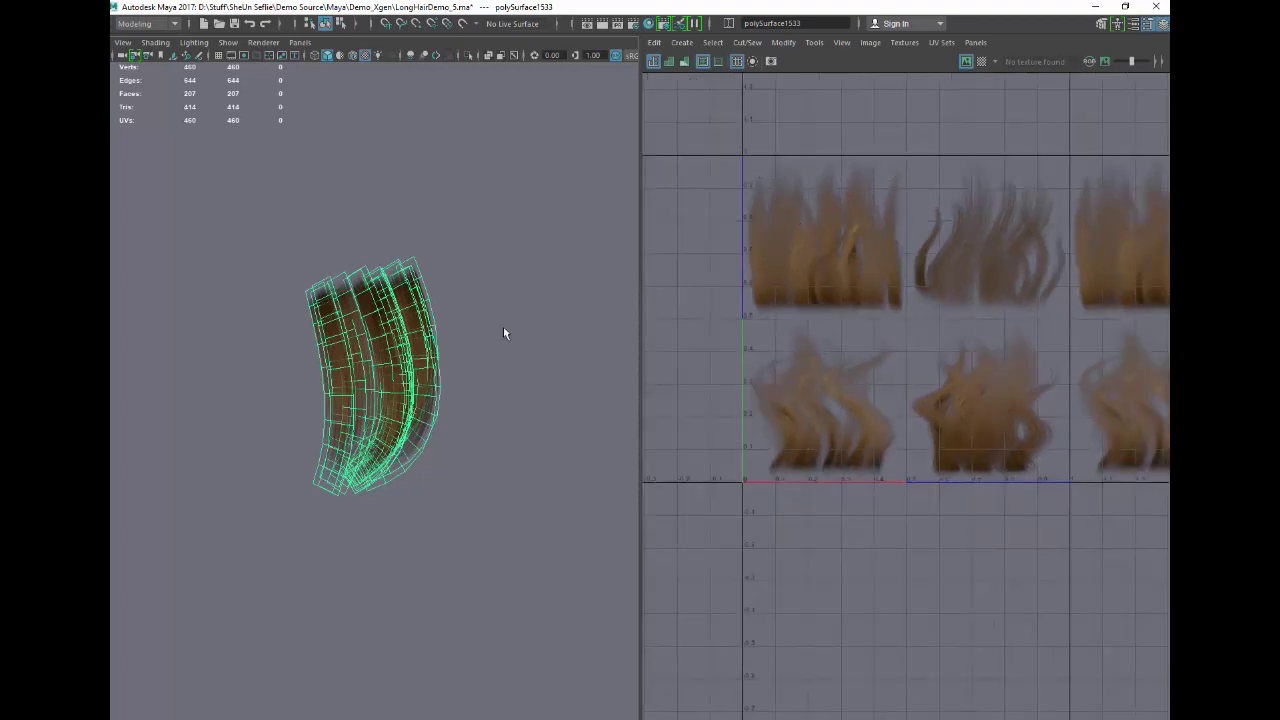
{"action": "left_click", "coordinate": [448, 331]}
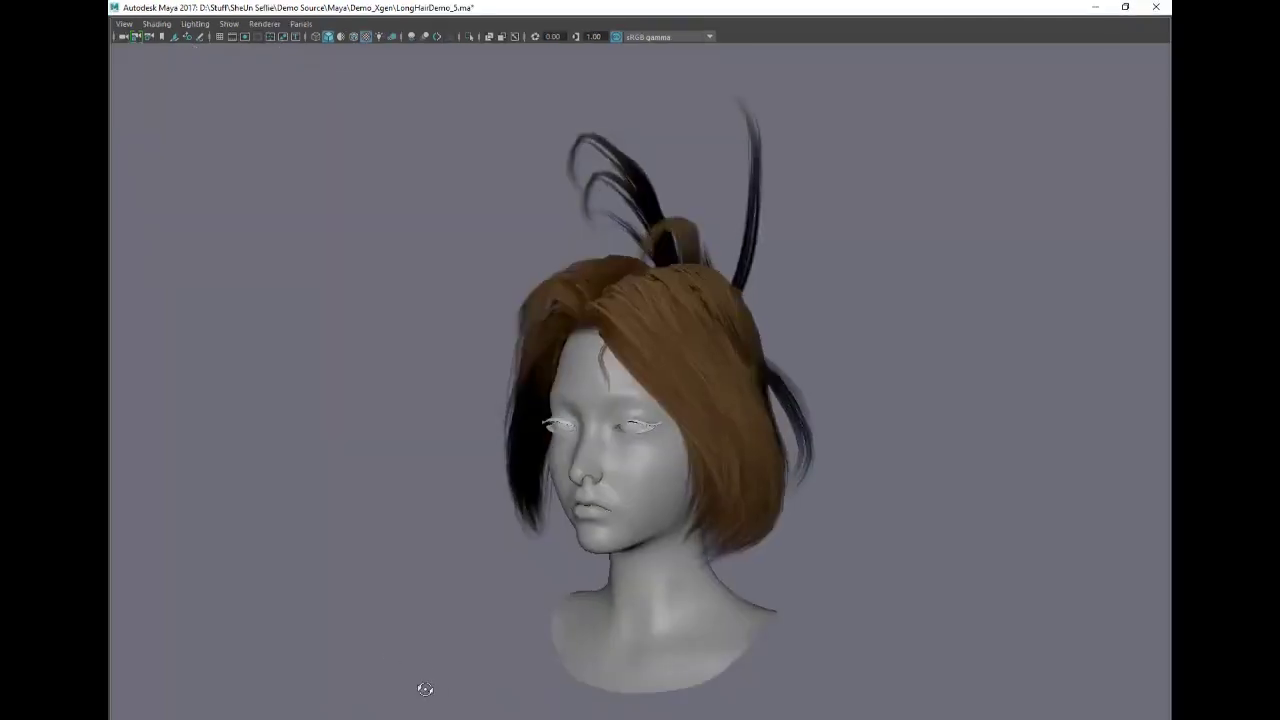
- Examine the finished textured hair on the character's head from the front and both sides
{"action": "left_click_drag", "start_coordinate": [420, 686], "coordinate": [335, 706], "text": "alt"}
{"action": "left_click_drag", "start_coordinate": [182, 703], "coordinate": [135, 703], "text": "alt"}
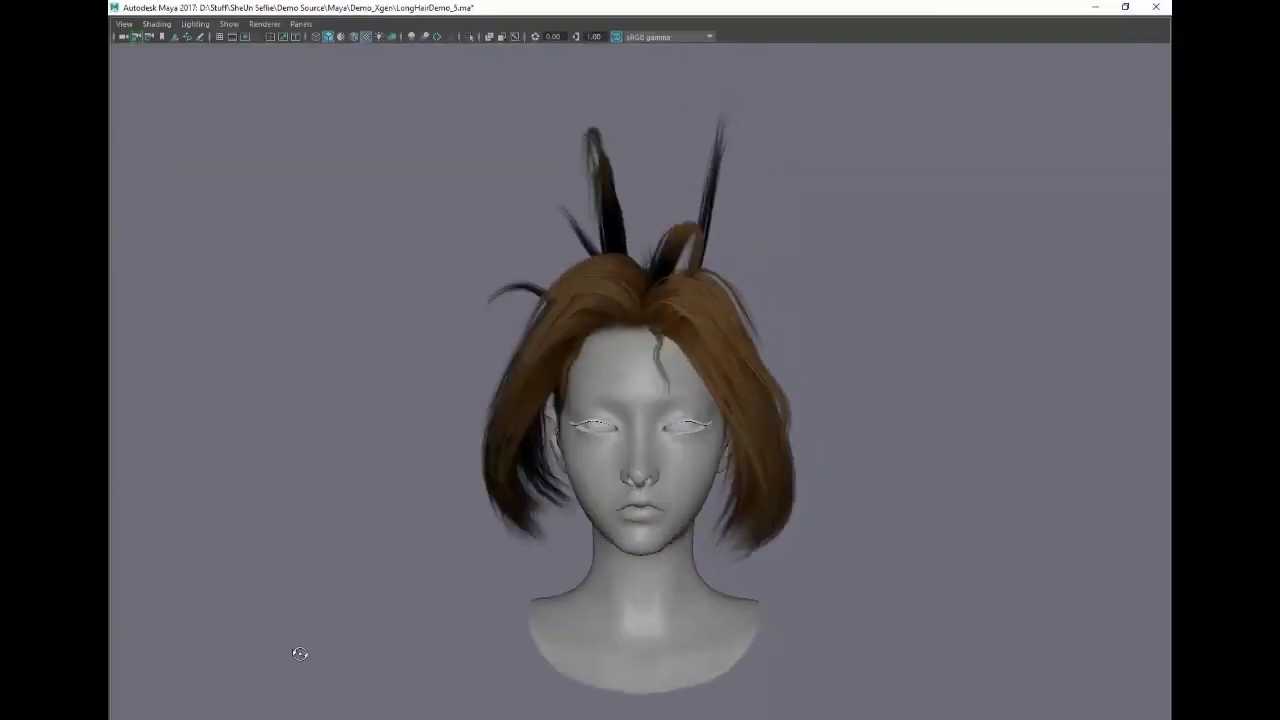
{"action": "left_click_drag", "start_coordinate": [300, 653], "coordinate": [245, 657], "text": "alt"}
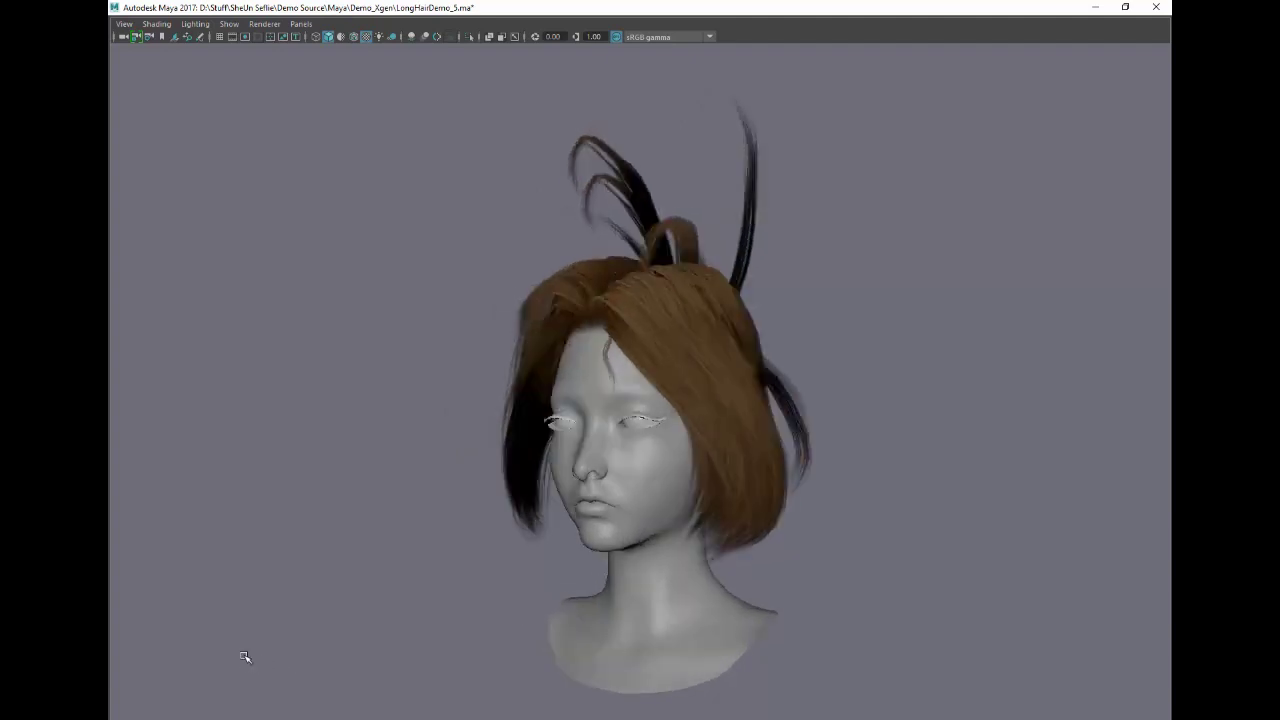
{"action": "left_click_drag", "start_coordinate": [457, 678], "coordinate": [205, 686], "text": "alt"}
{"action": "left_click_drag", "start_coordinate": [415, 653], "coordinate": [140, 643], "text": "alt"}
{"action": "left_click_drag", "start_coordinate": [369, 664], "coordinate": [262, 674], "text": "alt"}
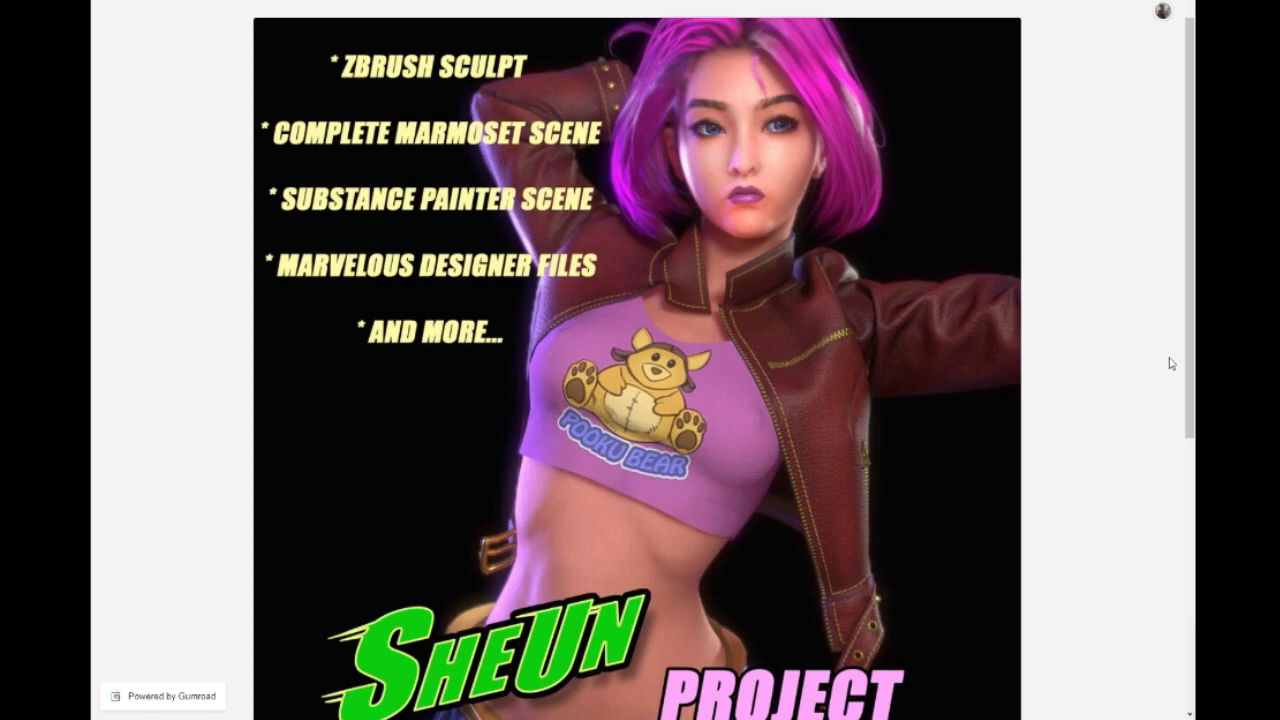
- View the SheUn Project product page in the browser and the dressed avatar from another angle in Marvelous Designer
{"action": "left_click_drag", "start_coordinate": [1191, 354], "coordinate": [1192, 630]}
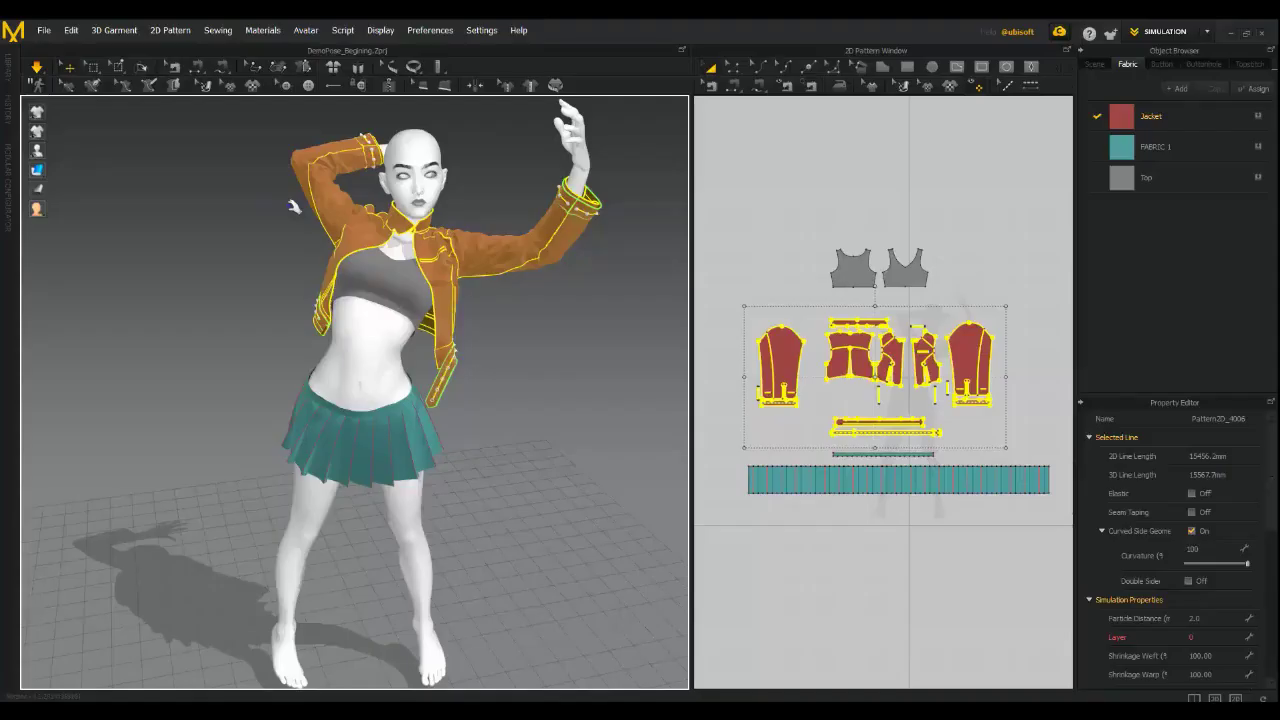
{"action": "mouse_move", "coordinate": [294, 206]}
{"action": "right_mouse_down"}
{"action": "mouse_move", "coordinate": [546, 189]}
{"action": "mouse_move", "coordinate": [491, 179]}
{"action": "right_mouse_up"}
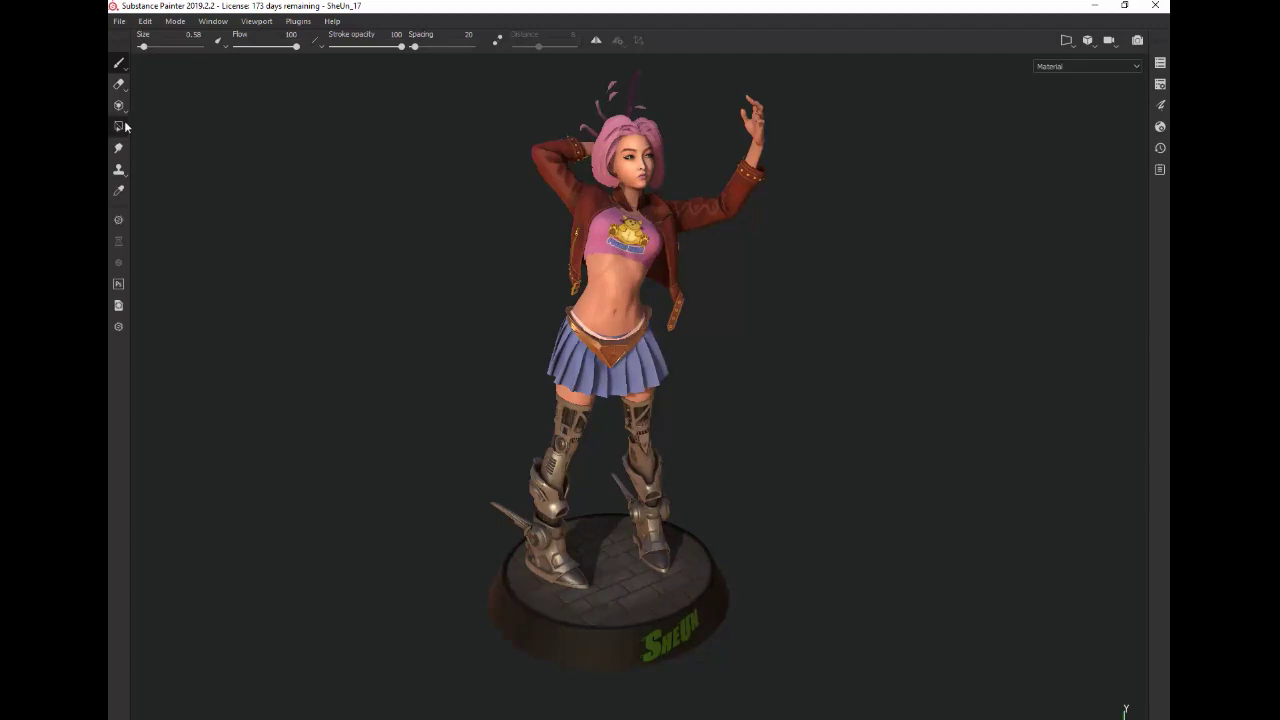
- In Substance Painter, activate Polygon Fill to show the character's wireframe and view the model from different angles
{"action": "left_click", "coordinate": [118, 126]}
{"action": "left_click_drag", "start_coordinate": [294, 220], "coordinate": [174, 217], "text": "alt"}
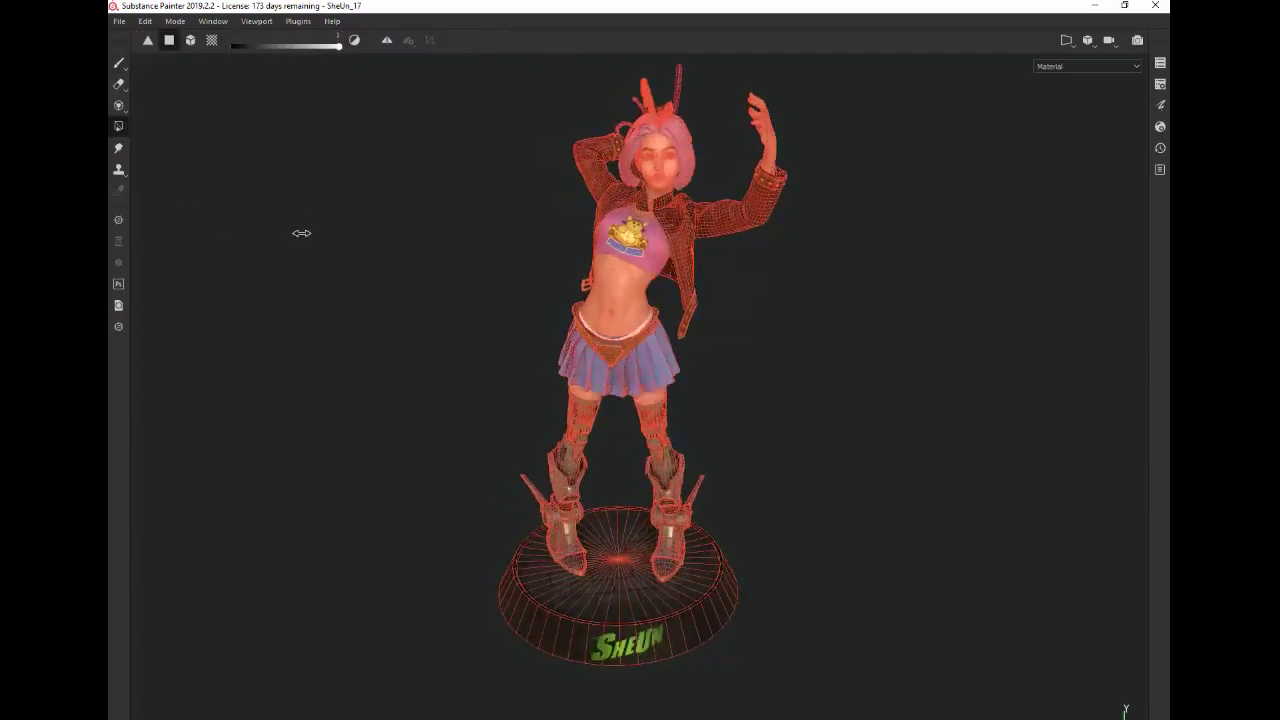
{"action": "mouse_move", "coordinate": [261, 233]}
{"action": "left_mouse_down", "text": "alt"}
{"action": "mouse_move", "coordinate": [571, 246]}
{"action": "mouse_move", "coordinate": [509, 274]}
{"action": "left_mouse_up", "text": "alt"}
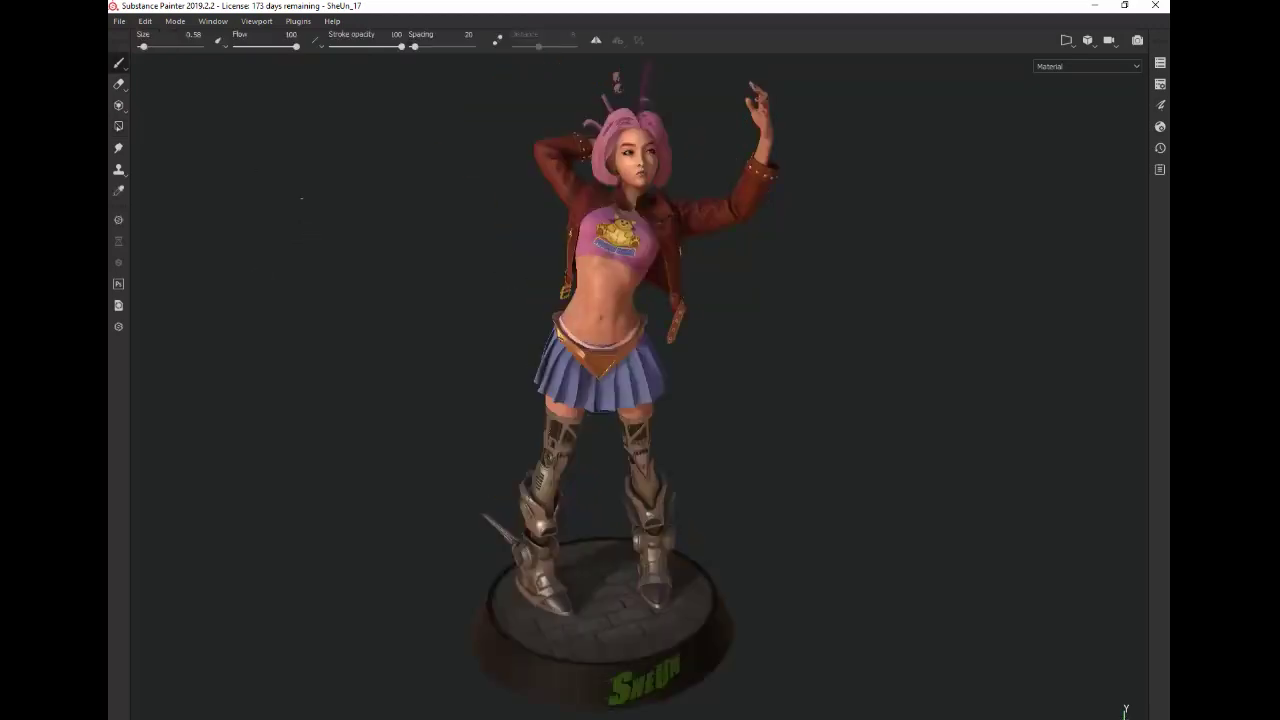
- Cycle the character's viewport display from Material through Base Color to Roughness
{"action": "key", "text": "c"}
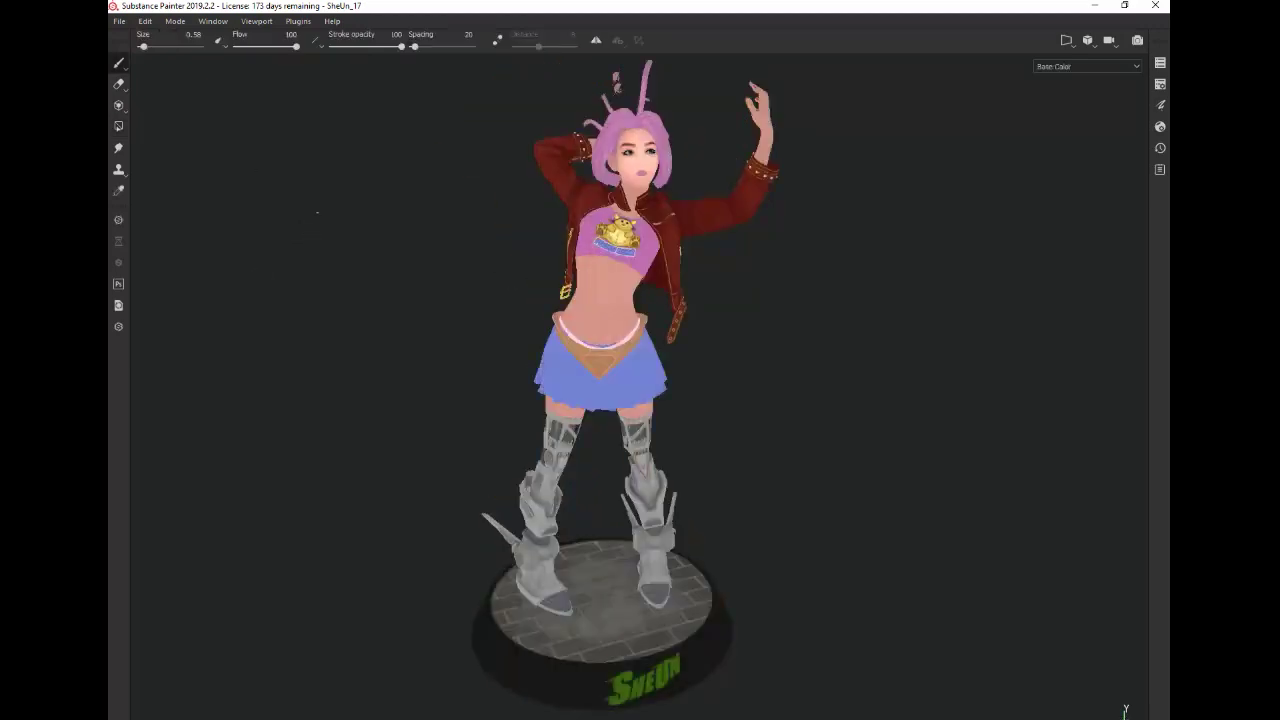
{"action": "key", "text": "c"}
{"action": "key", "text": "c"}
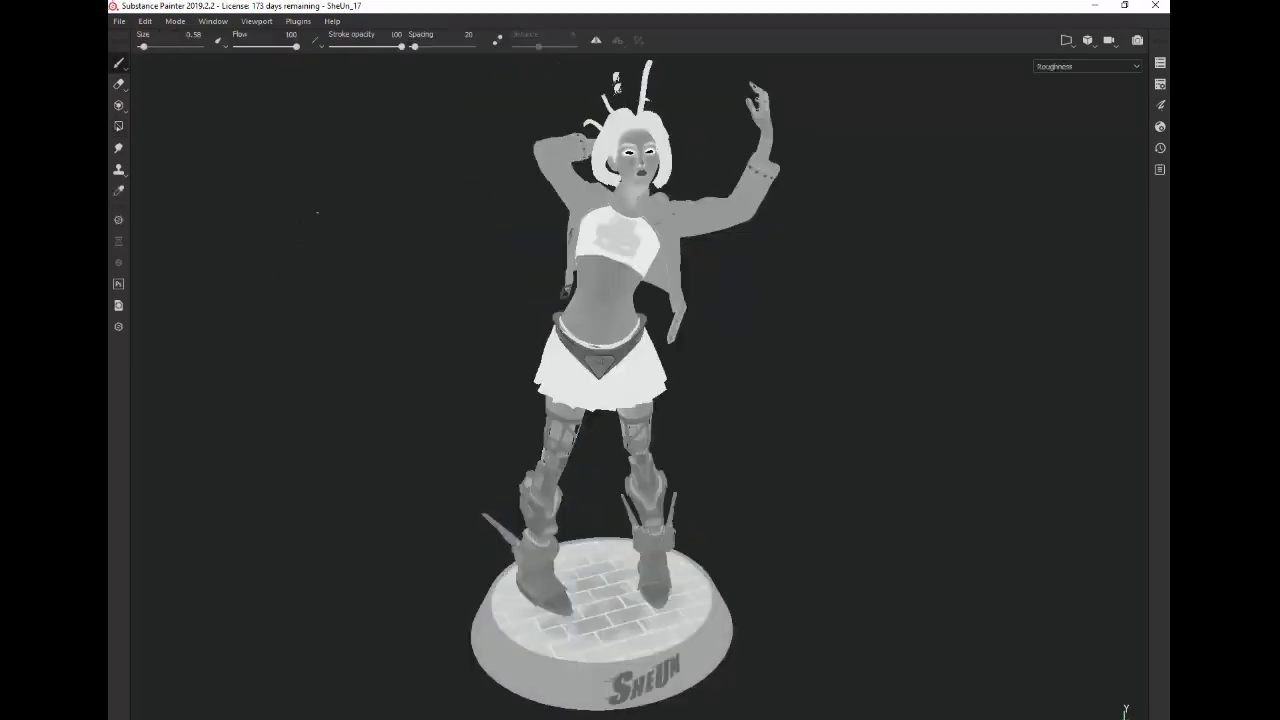